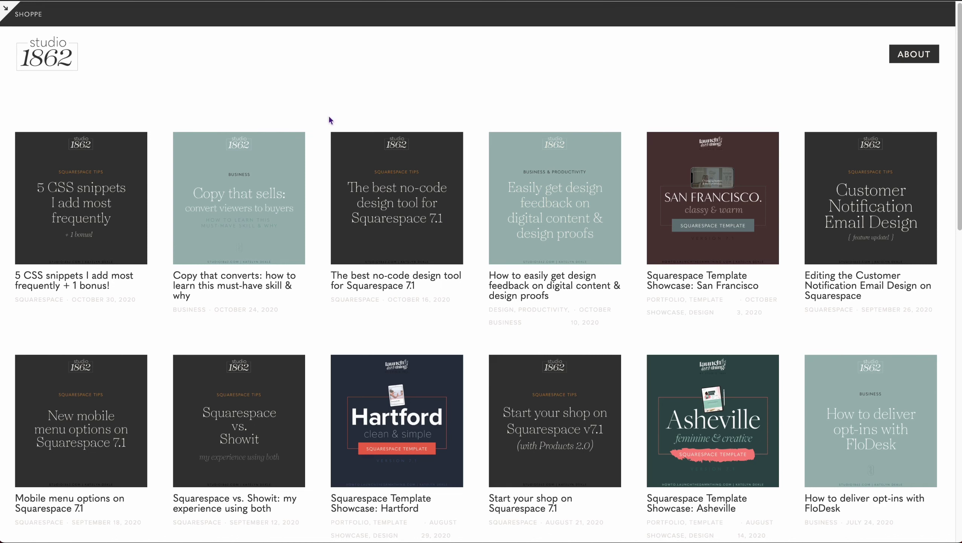
Step: Scroll the Studio 1862 blog down toward its footer and back up
scroll(228, 183, "down", 12)
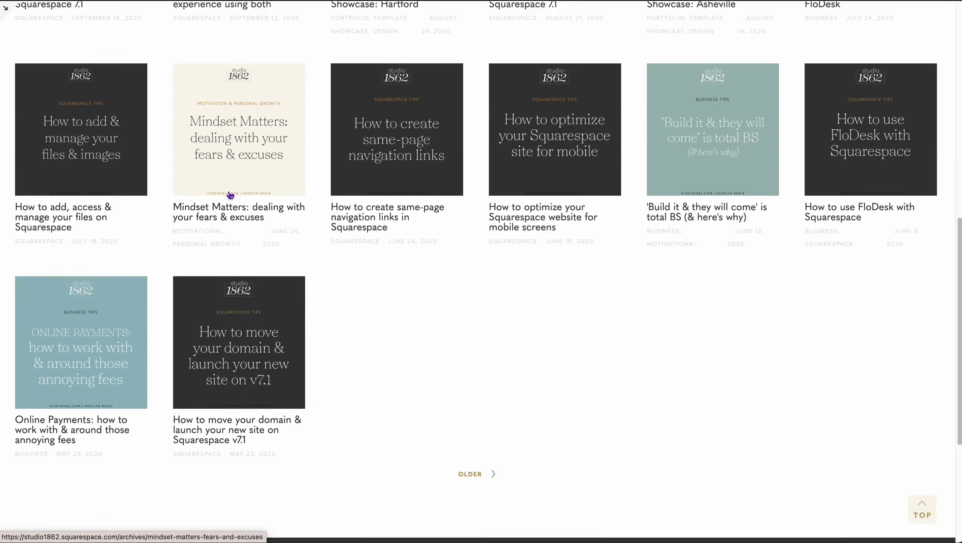
scroll(230, 195, "down", 2)
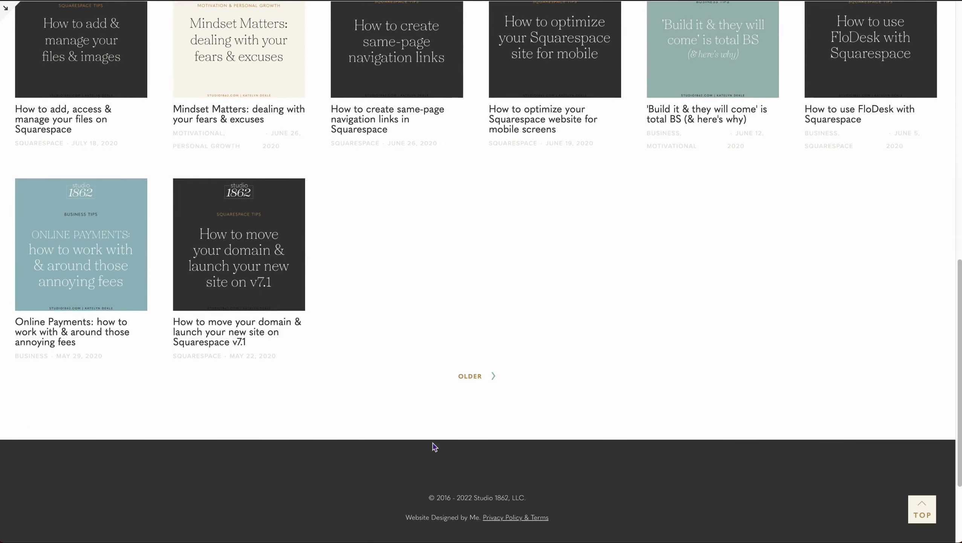
scroll(374, 431, "up", 15)
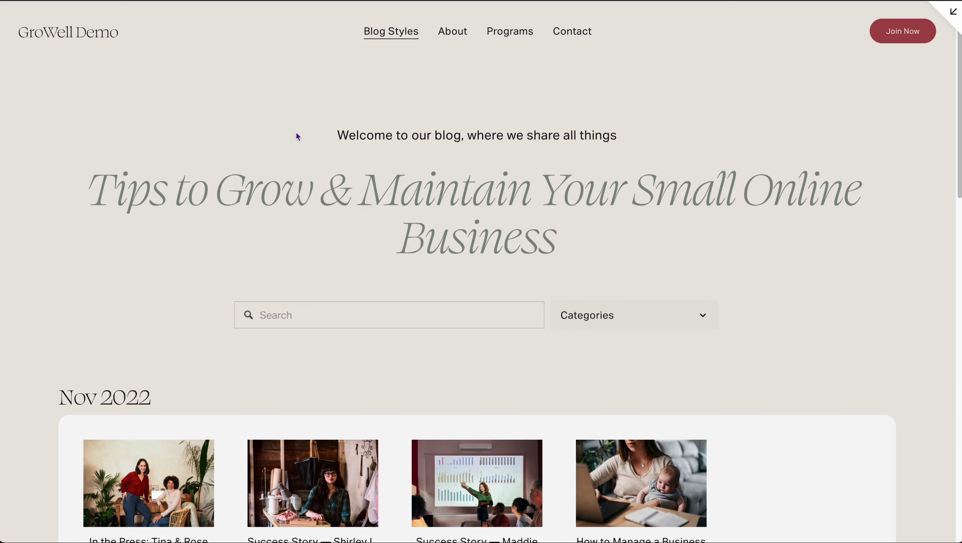
left_click_drag(338, 135, 640, 138)
left_click_drag(111, 189, 649, 253)
left_click(324, 258)
left_click(613, 316)
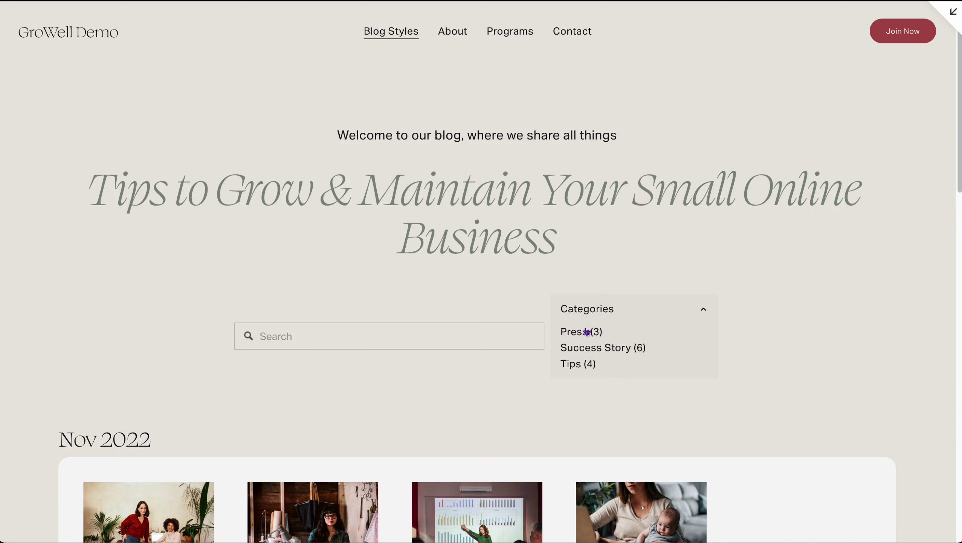
left_click(588, 313)
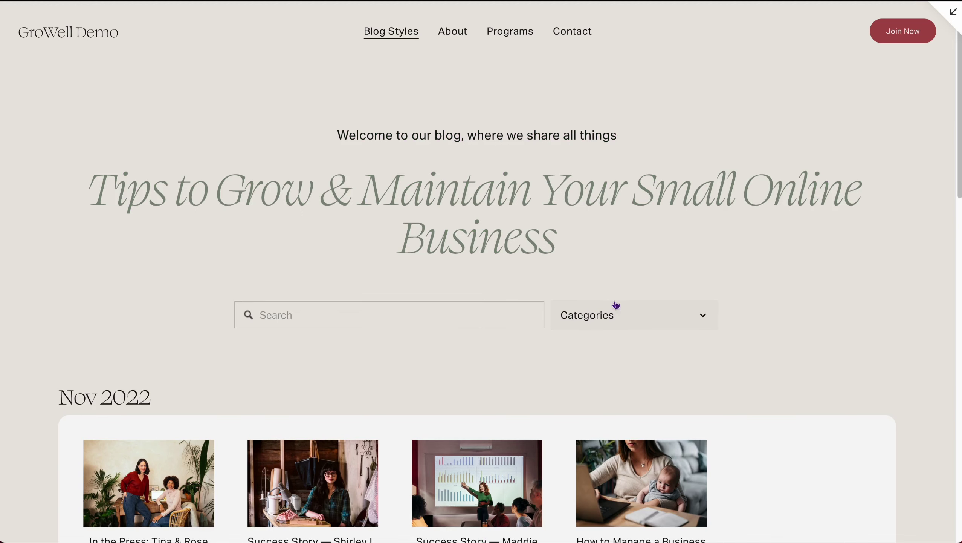
scroll(772, 294, "down", 4)
scroll(850, 230, "down", 1)
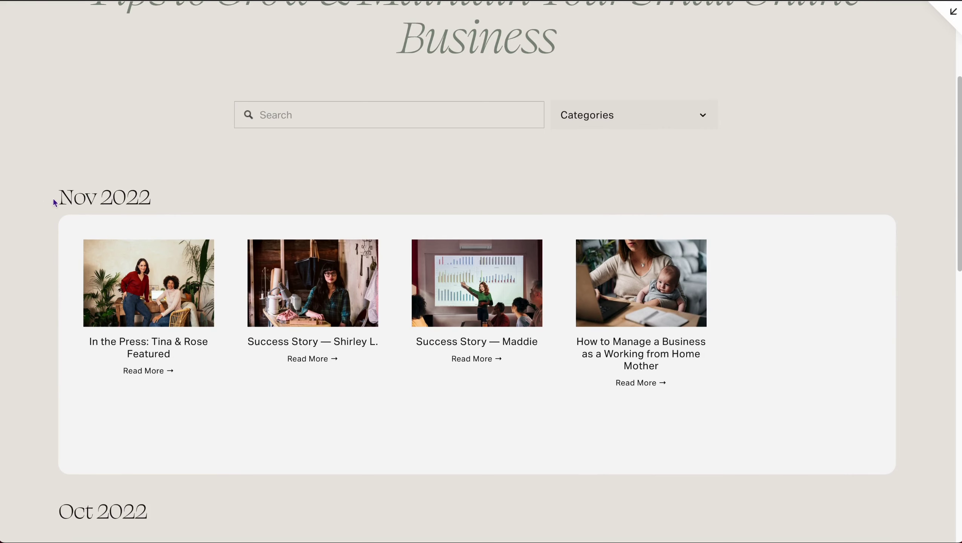
left_click_drag(54, 198, 155, 198)
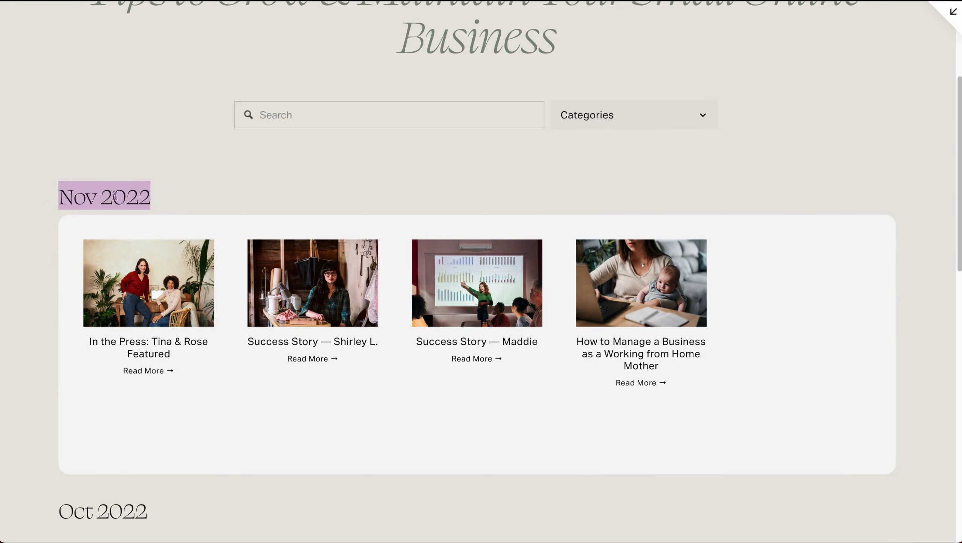
left_click(67, 229)
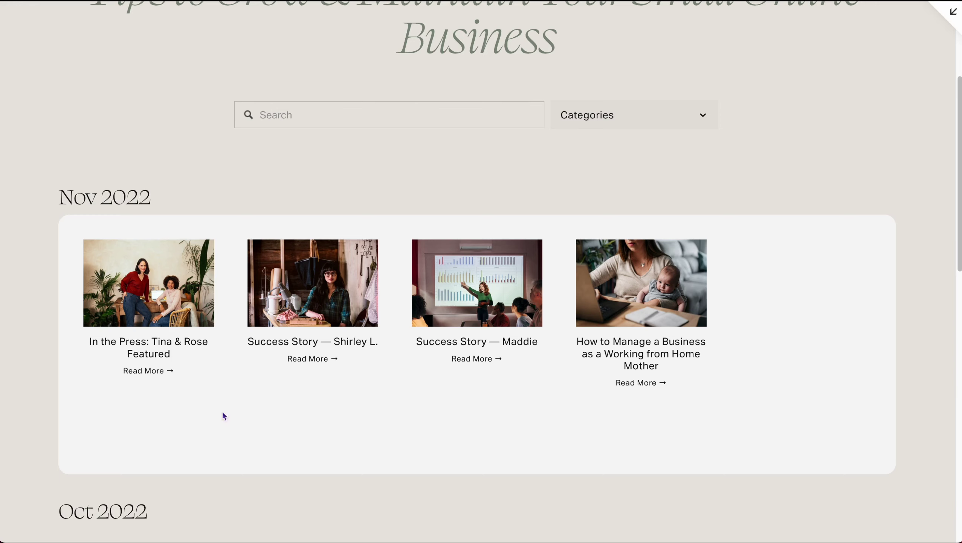
left_click_drag(61, 197, 152, 198)
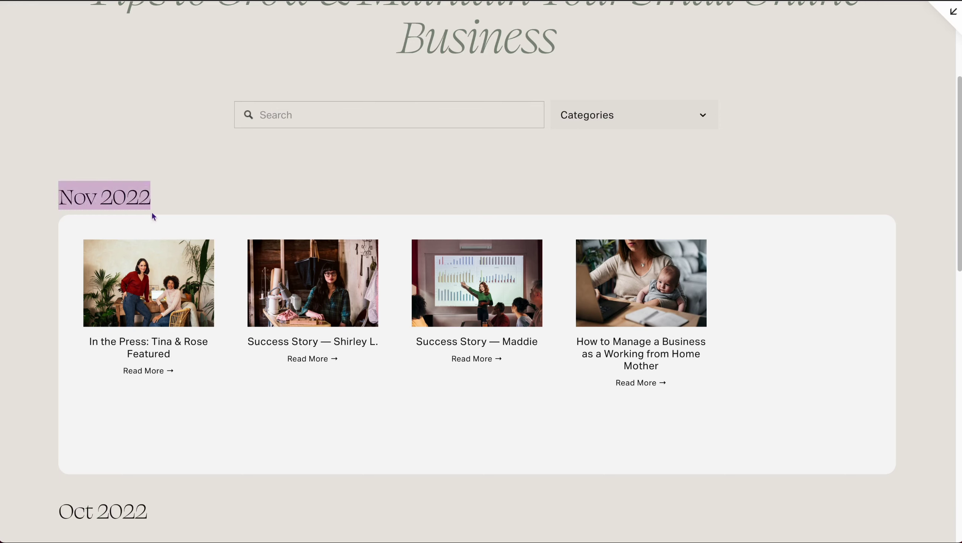
scroll(201, 395, "down", 3)
scroll(201, 395, "down", 5)
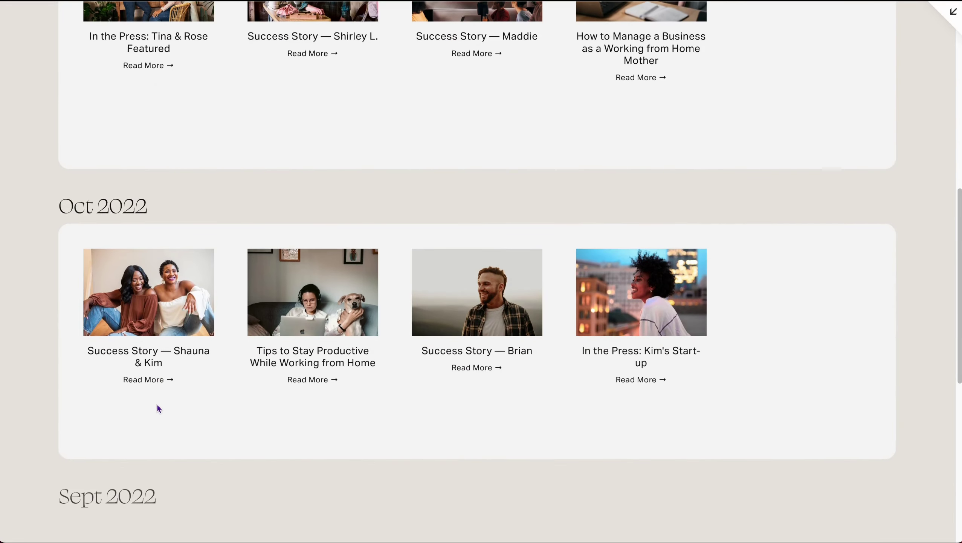
scroll(158, 403, "down", 2)
scroll(165, 454, "down", 3)
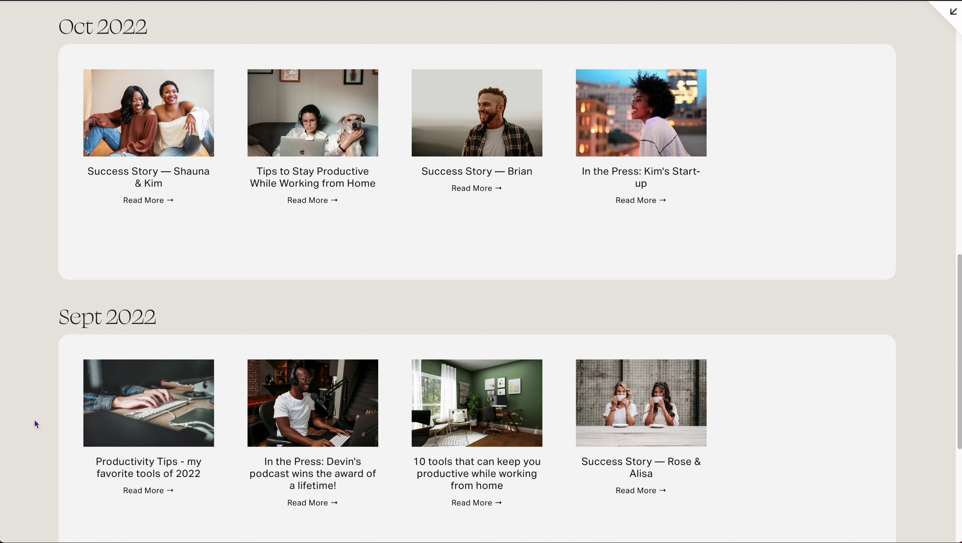
left_click_drag(21, 407, 234, 381)
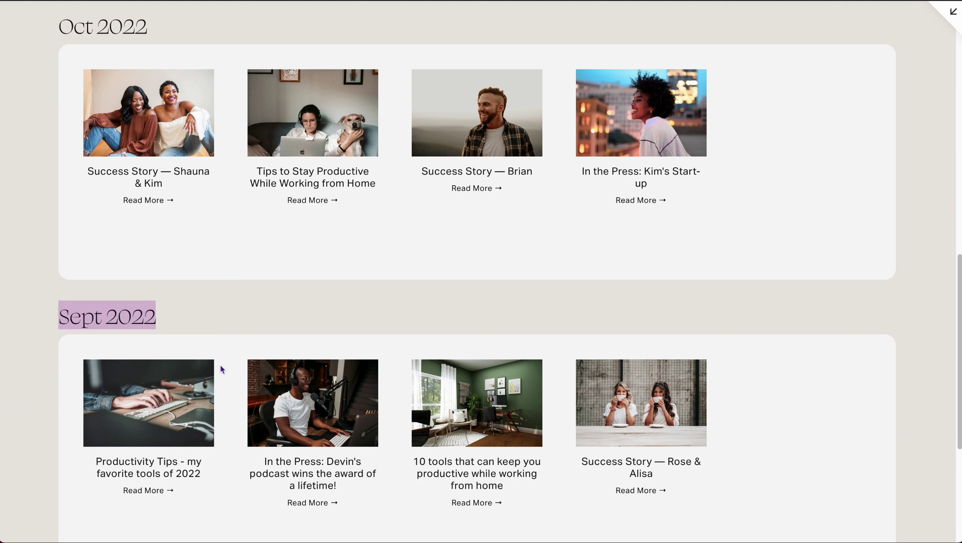
scroll(229, 448, "up", 1)
left_click(94, 360)
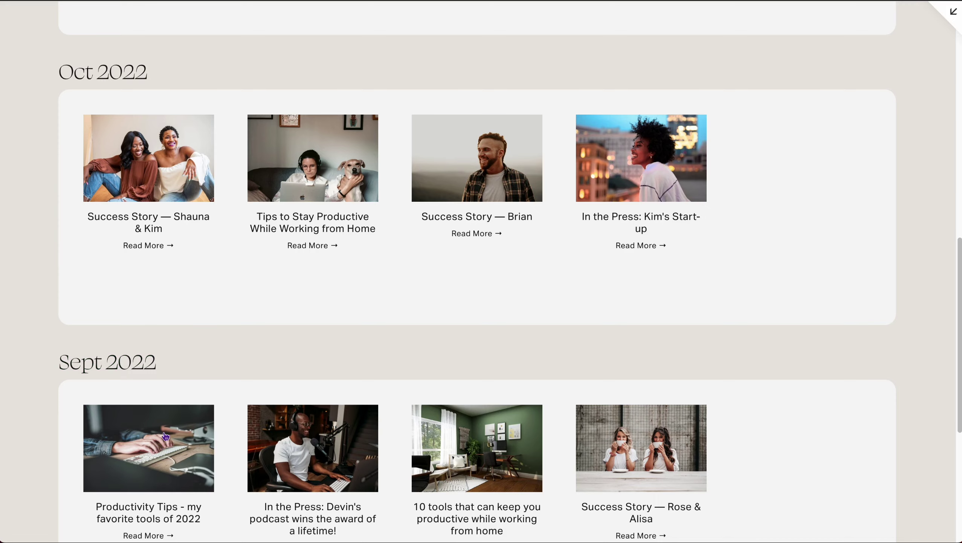
scroll(165, 436, "down", 1)
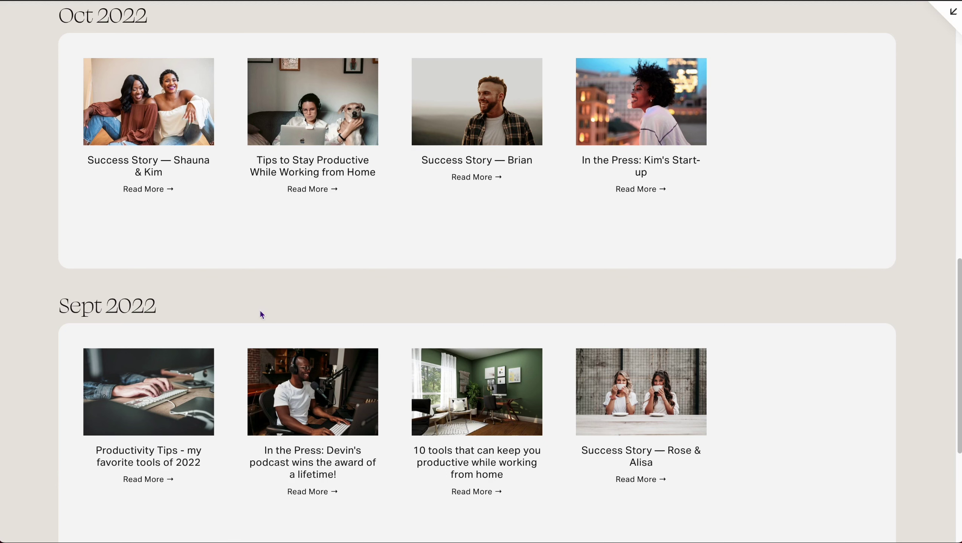
Step: Browse the GroWell monthly blog down to its footer and back to the Blog Styles menu
scroll(246, 308, "up", 10)
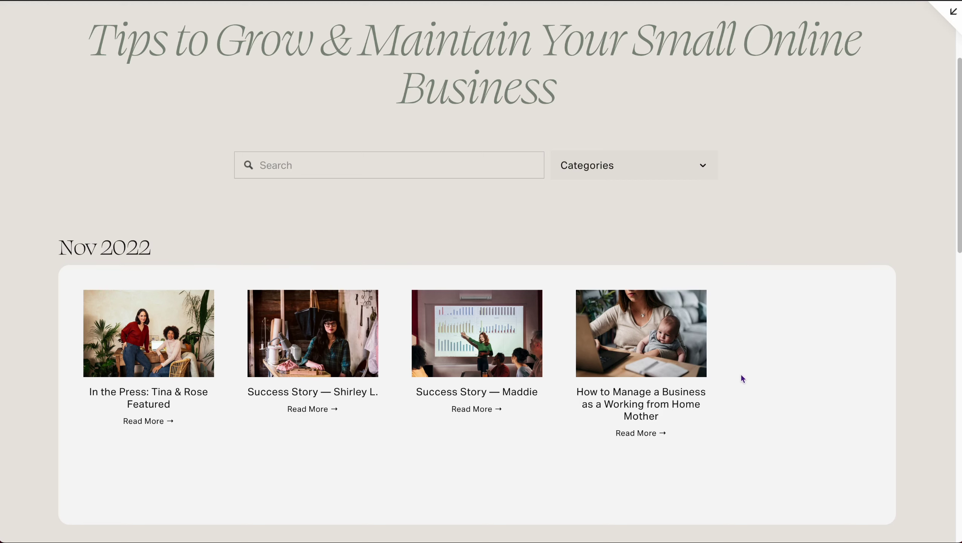
scroll(742, 379, "down", 2)
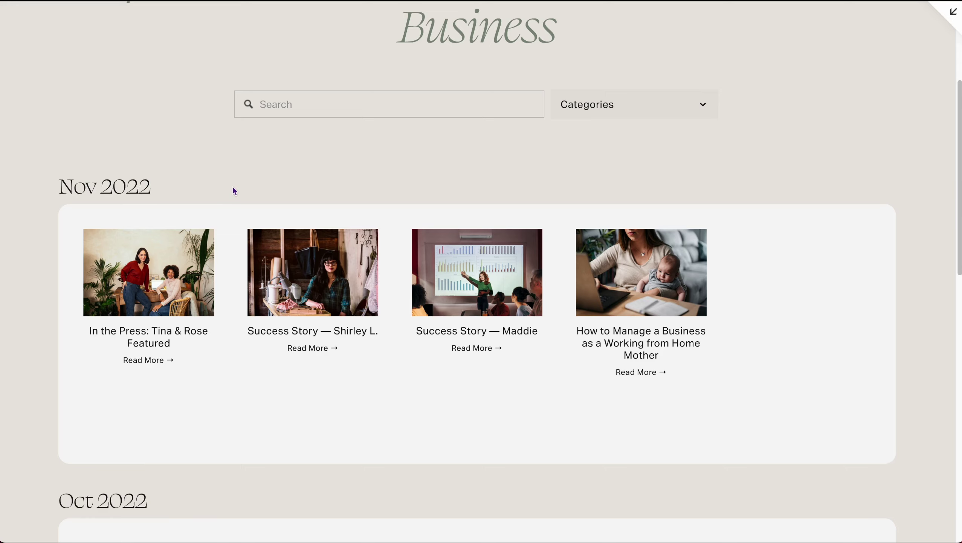
scroll(234, 190, "up", 3)
scroll(147, 206, "down", 10)
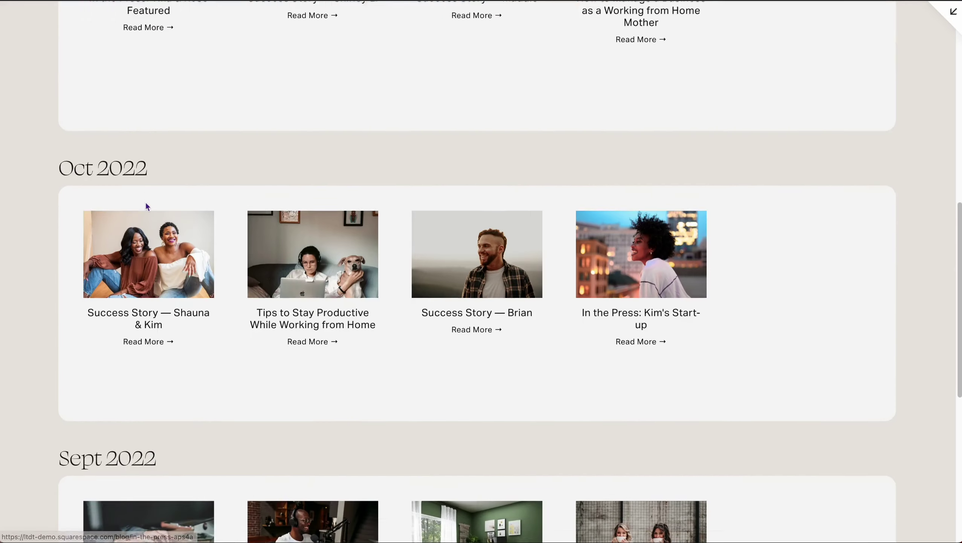
scroll(147, 206, "down", 10)
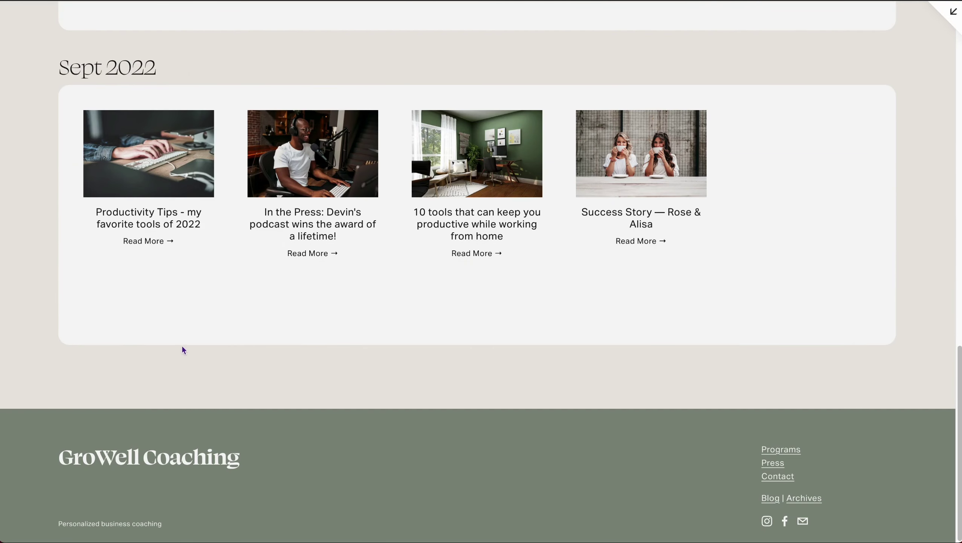
scroll(182, 346, "up", 8)
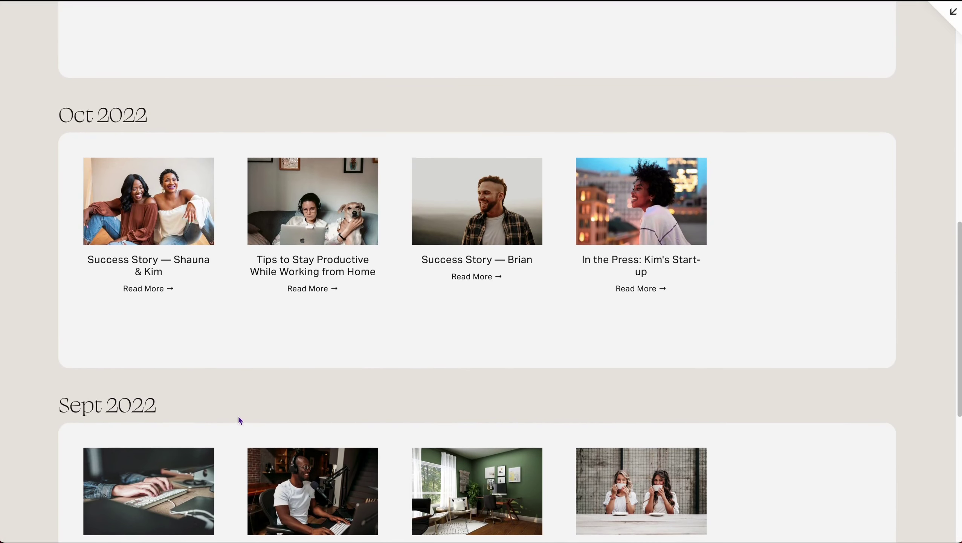
scroll(267, 397, "up", 15)
mouse_move(372, 36)
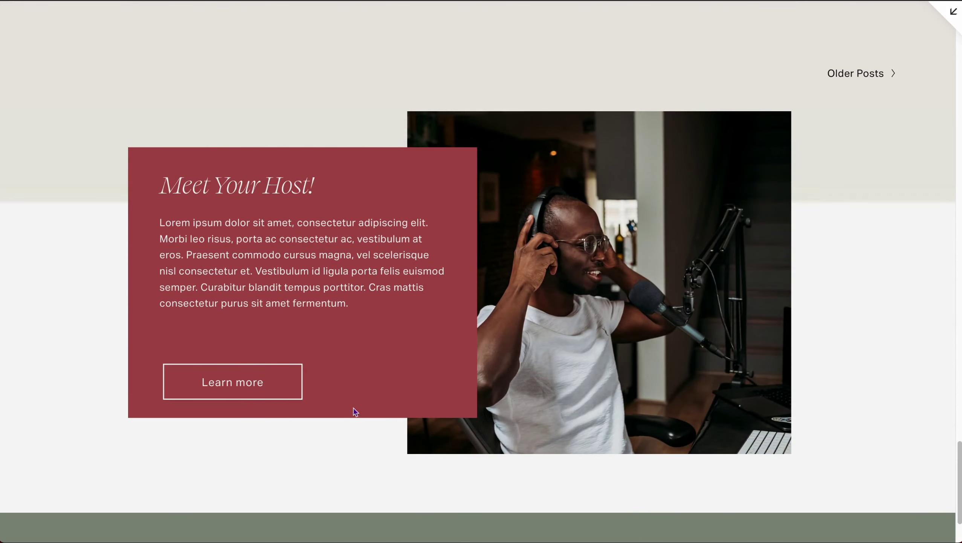
Step: Scroll the styled blog page to the bottom and back, then open Blog Styles > Blog Archives
scroll(88, 278, "down", 2)
scroll(288, 408, "up", 10)
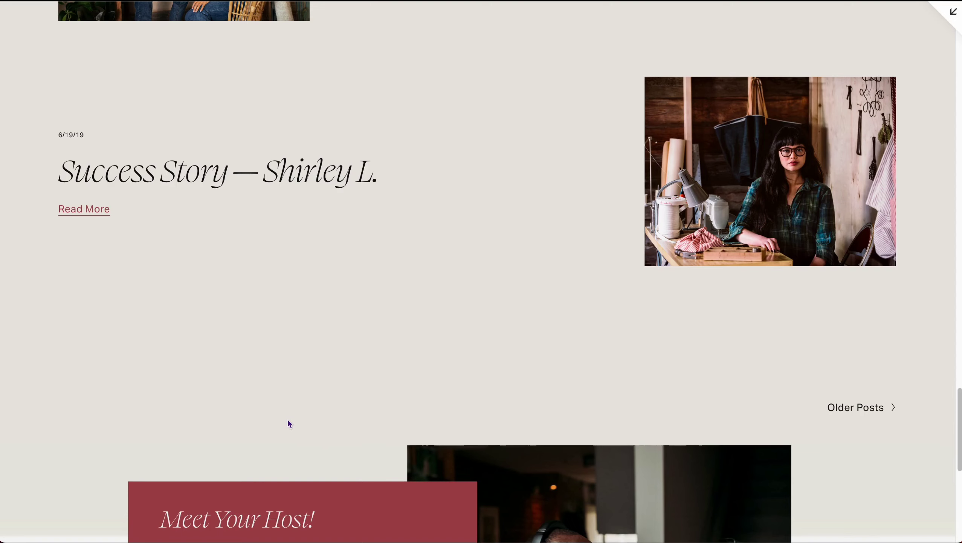
scroll(284, 408, "down", 3)
scroll(284, 408, "down", 8)
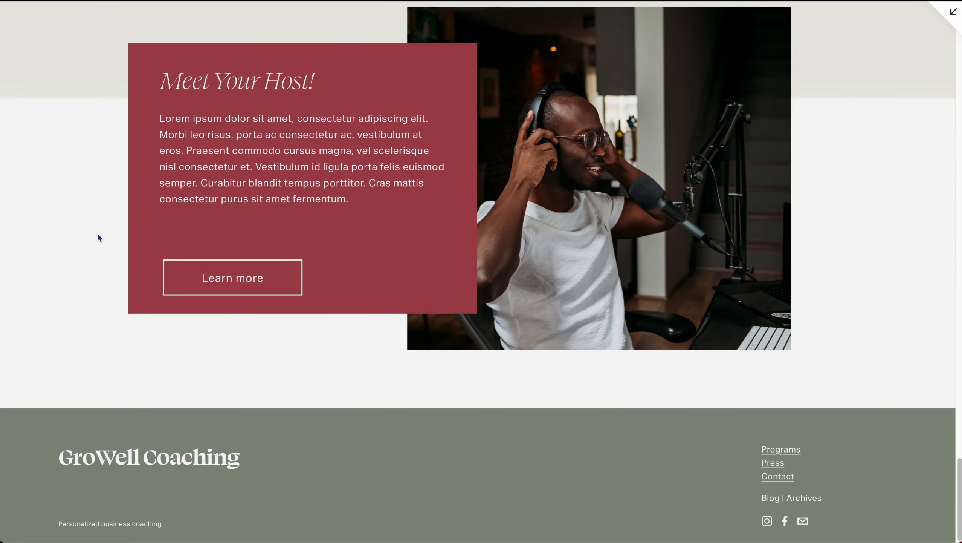
scroll(97, 237, "up", 6)
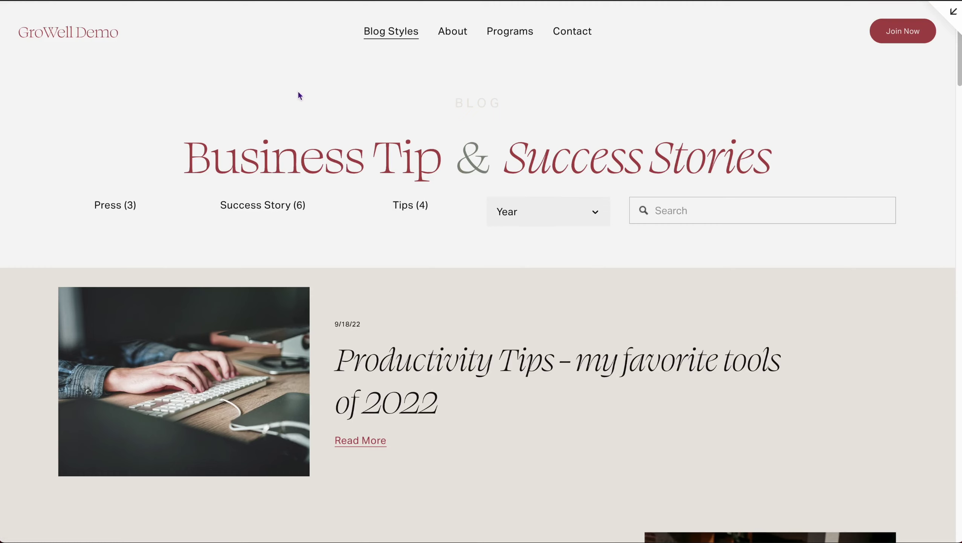
left_click(393, 70)
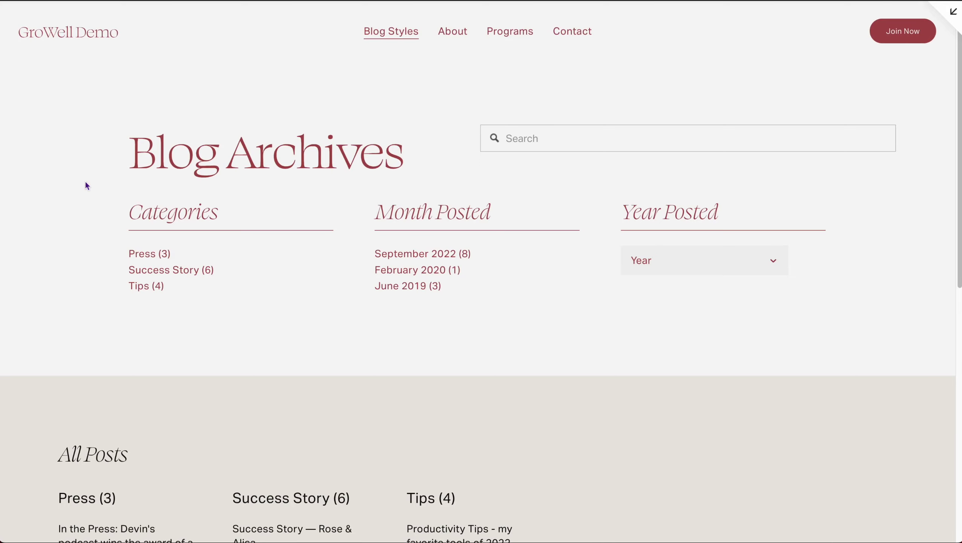
Step: Scroll the Blog Archives page down to All Posts and back up
scroll(82, 205, "down", 3)
scroll(80, 209, "down", 5)
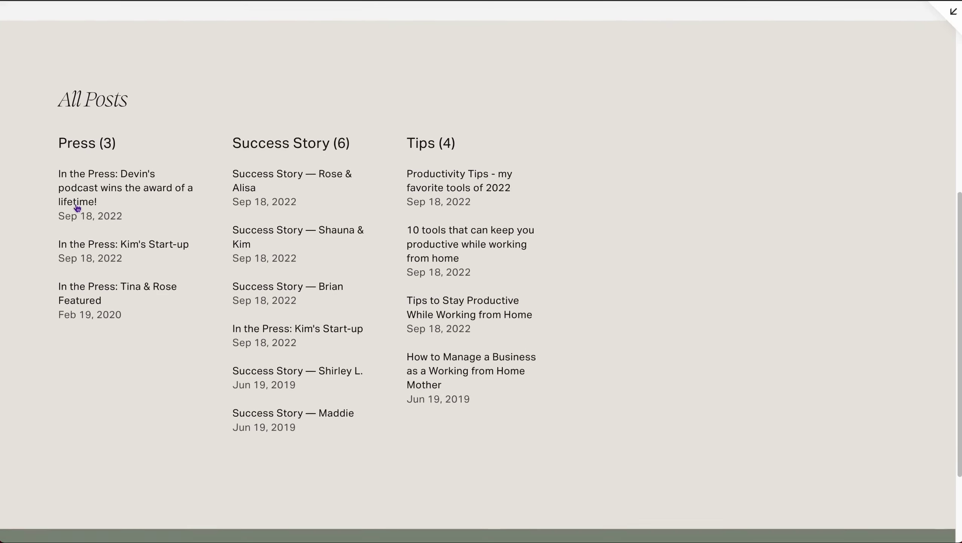
scroll(78, 204, "up", 9)
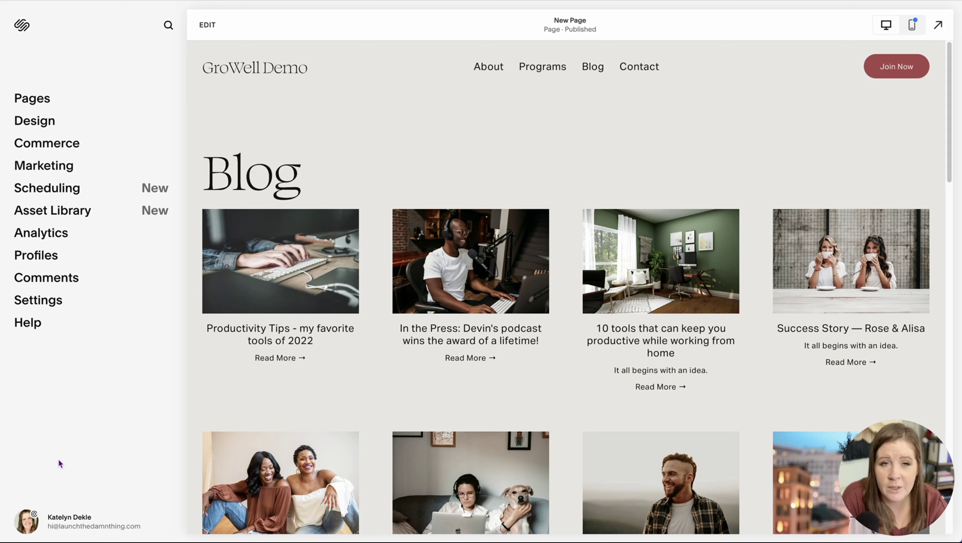
Step: Look through the help resources, site design settings and pages list in the editor menu
left_click(31, 323)
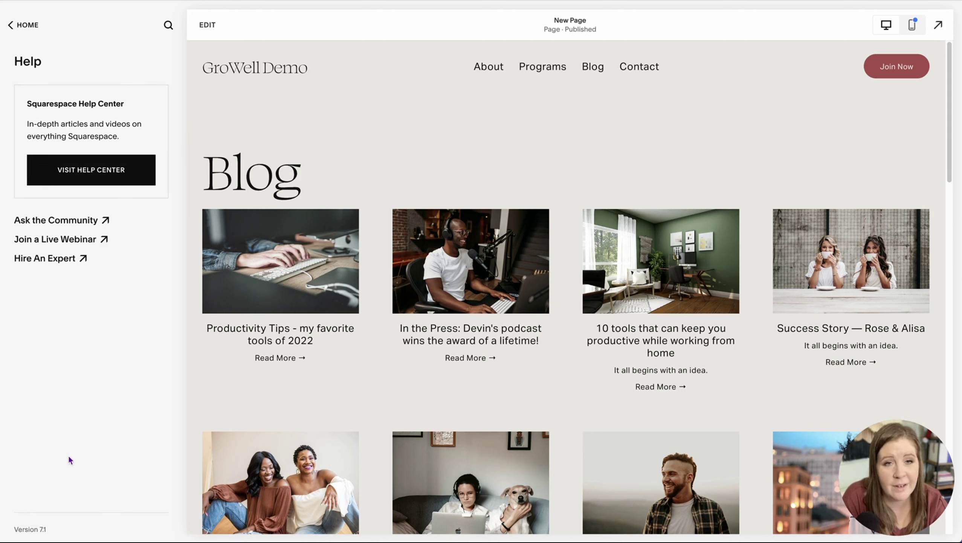
left_click(23, 26)
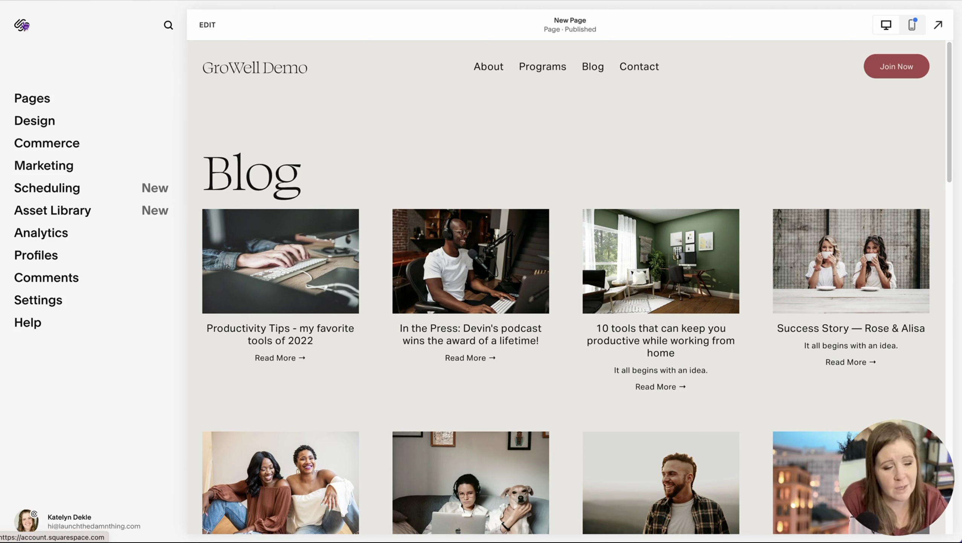
left_click(36, 122)
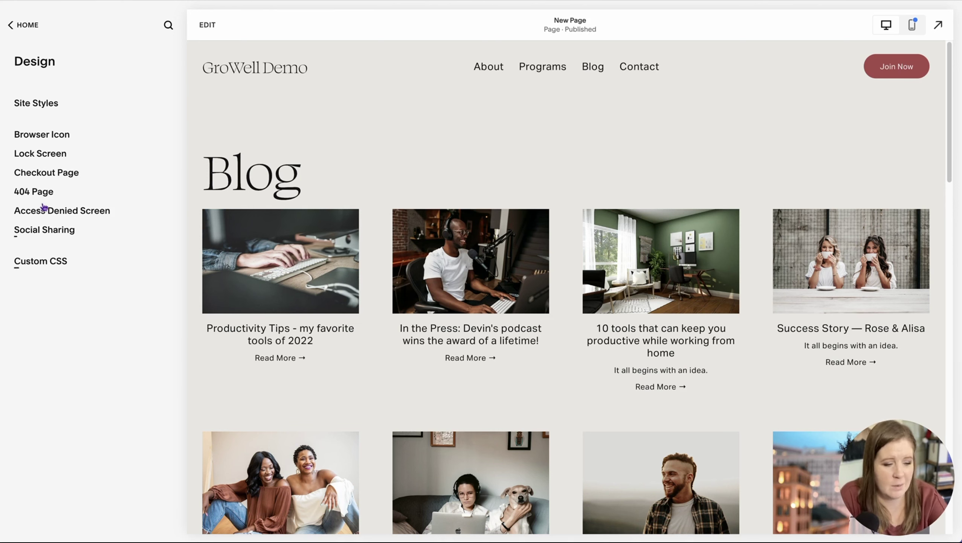
left_click(24, 23)
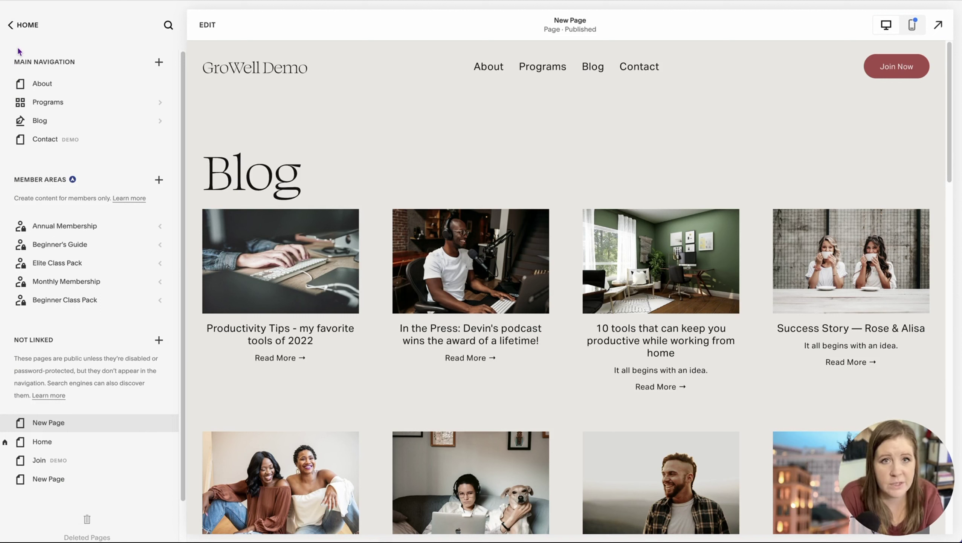
left_click(25, 25)
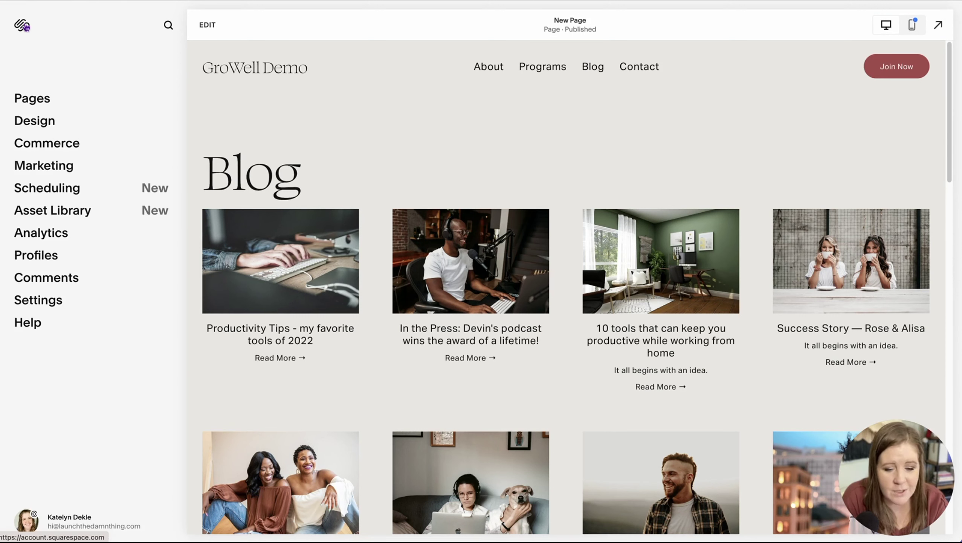
Step: Preview the Blog page's posts under Pages, then return to the full pages list
left_click(32, 98)
left_click(44, 122)
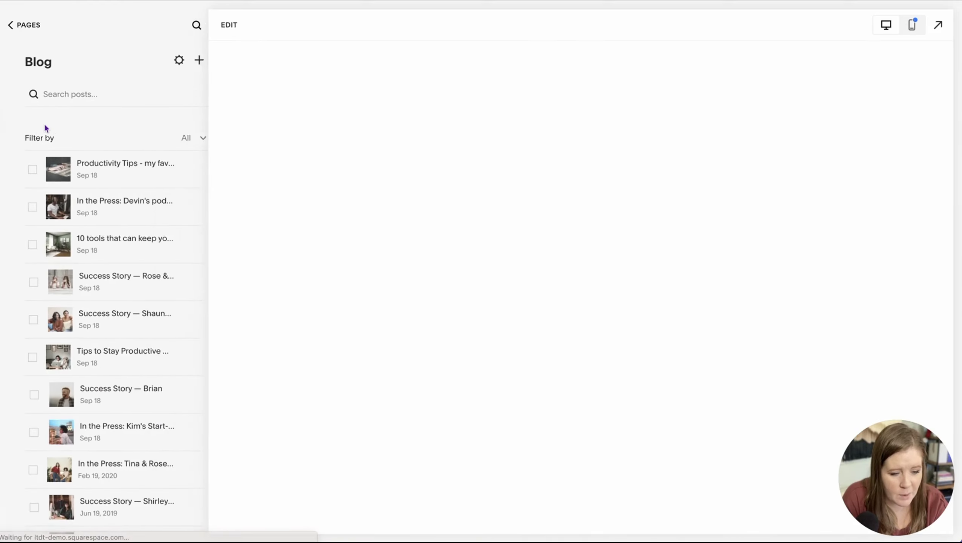
scroll(288, 192, "down", 5)
scroll(289, 196, "down", 10)
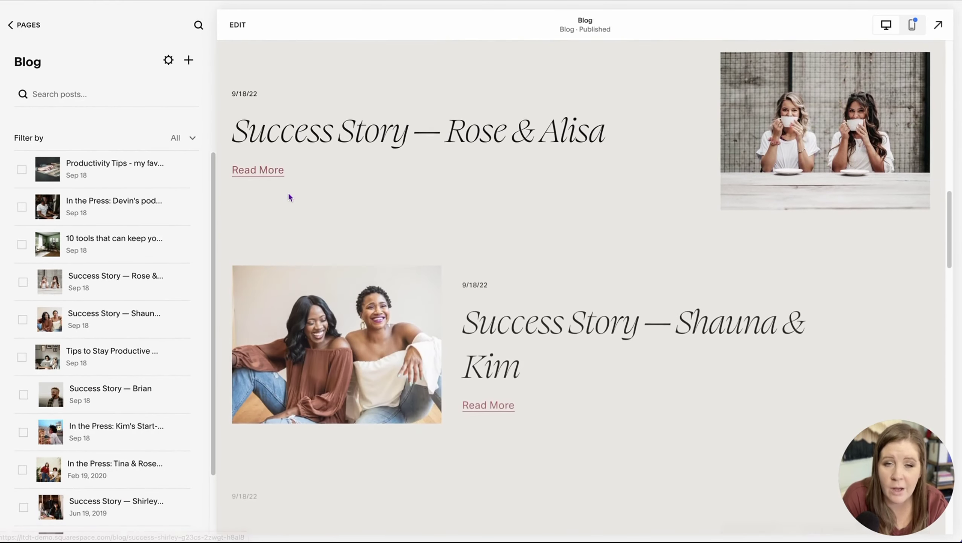
scroll(290, 196, "up", 15)
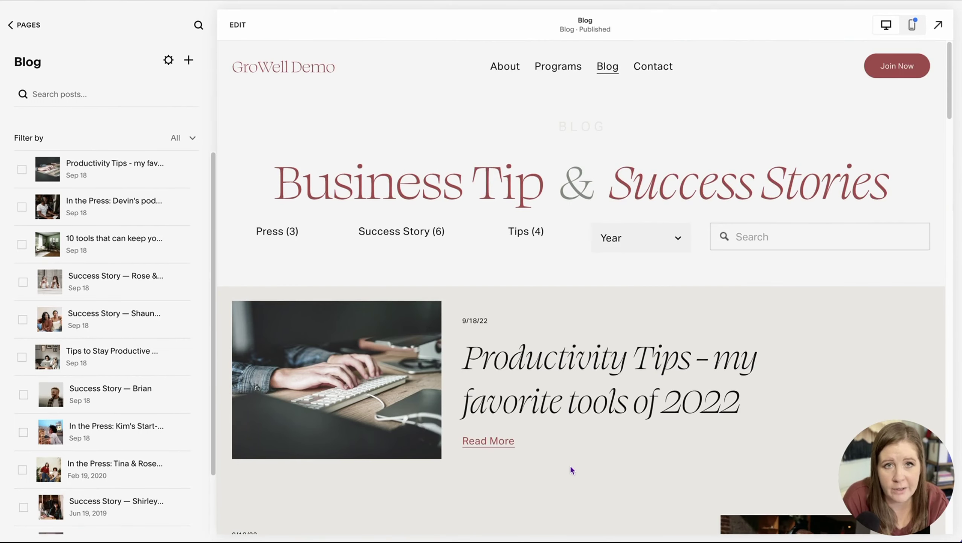
left_click(12, 25)
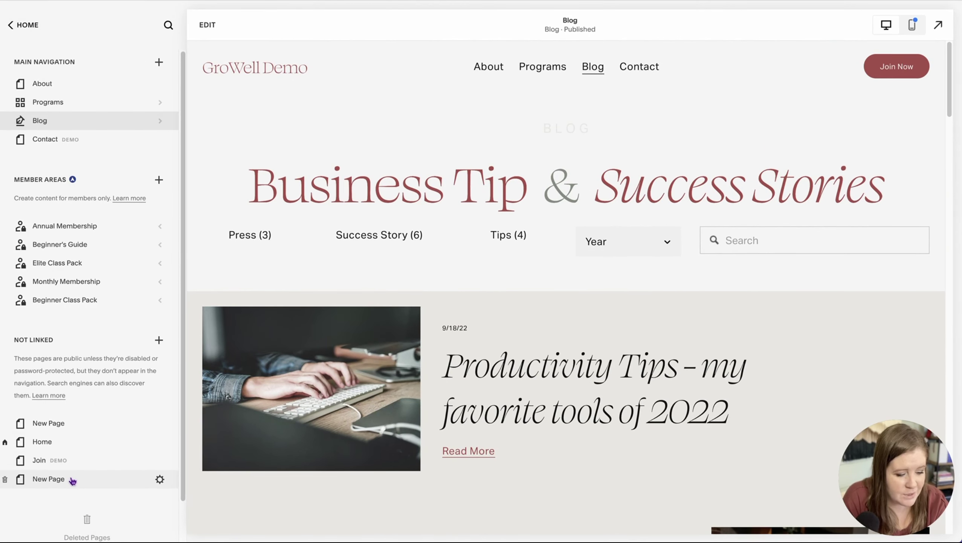
Step: Create a blank Not Linked page named 'Blog Archives' and start editing it
left_click(158, 341)
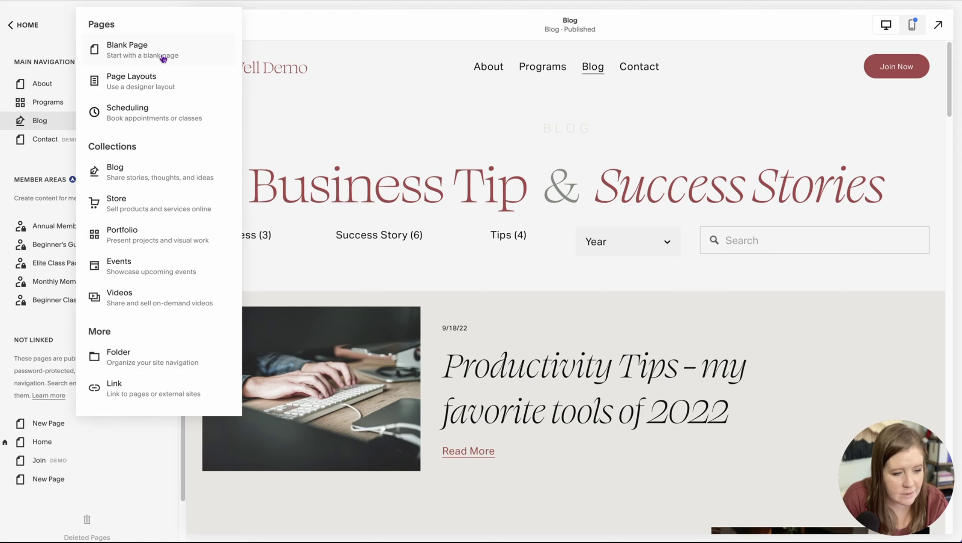
left_click(163, 58)
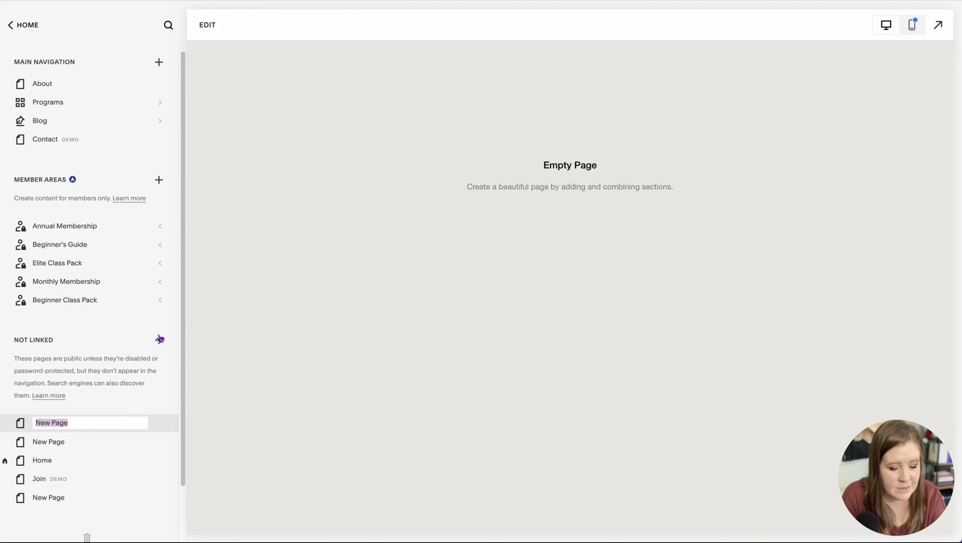
type("Archives")
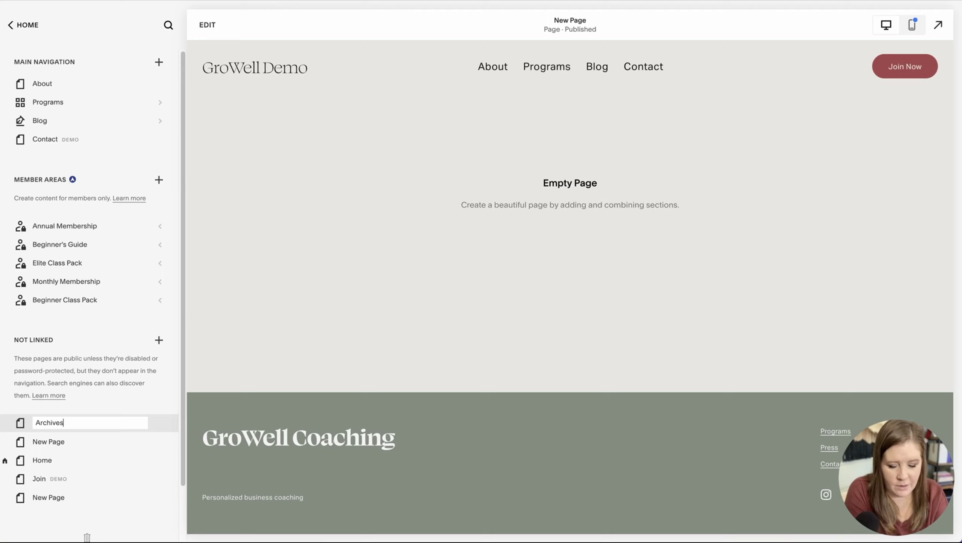
key("Home")
type("Blog")
key("Return")
left_click(208, 26)
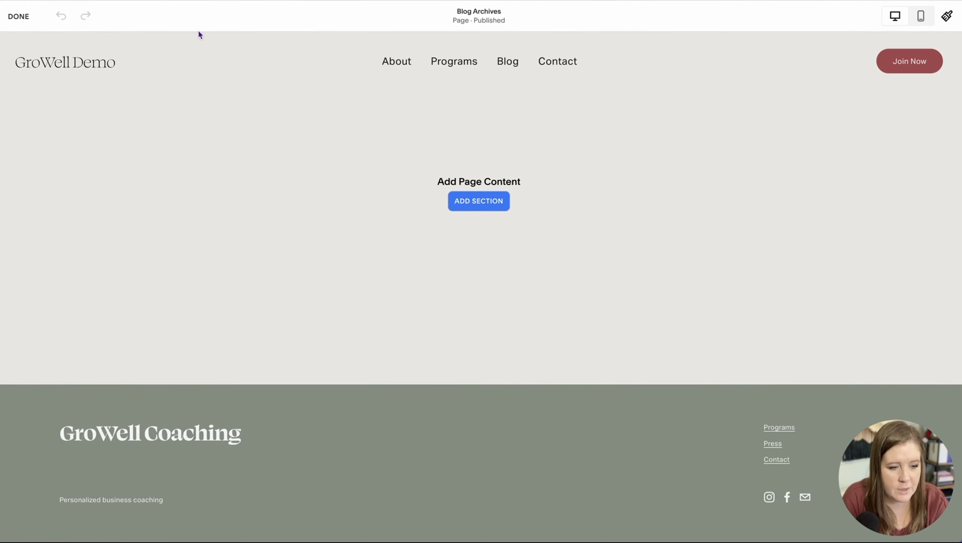
Step: Add a blank section with a one-line Heading 1 text block reading 'Blog Archives'
left_click(460, 201)
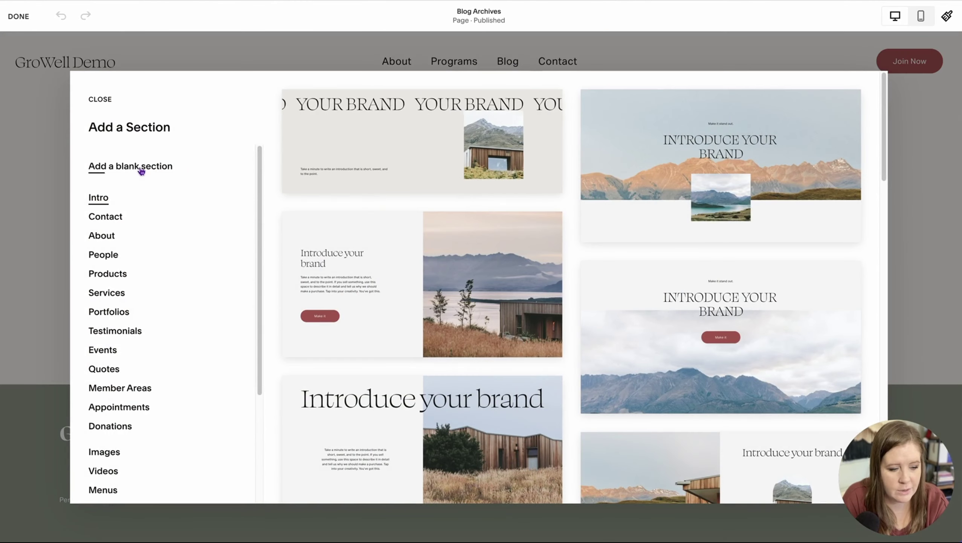
left_click(142, 171)
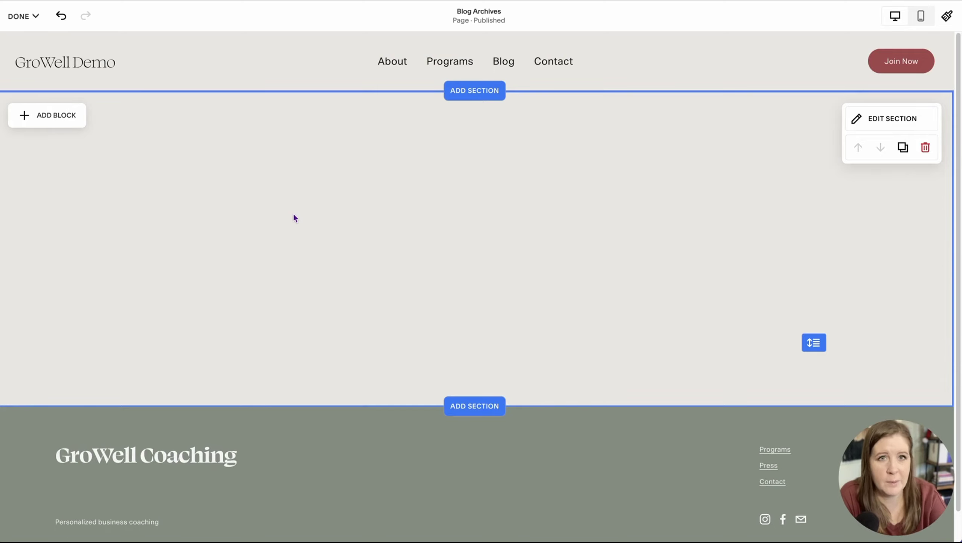
left_click(61, 121)
left_click(57, 187)
left_click(99, 179)
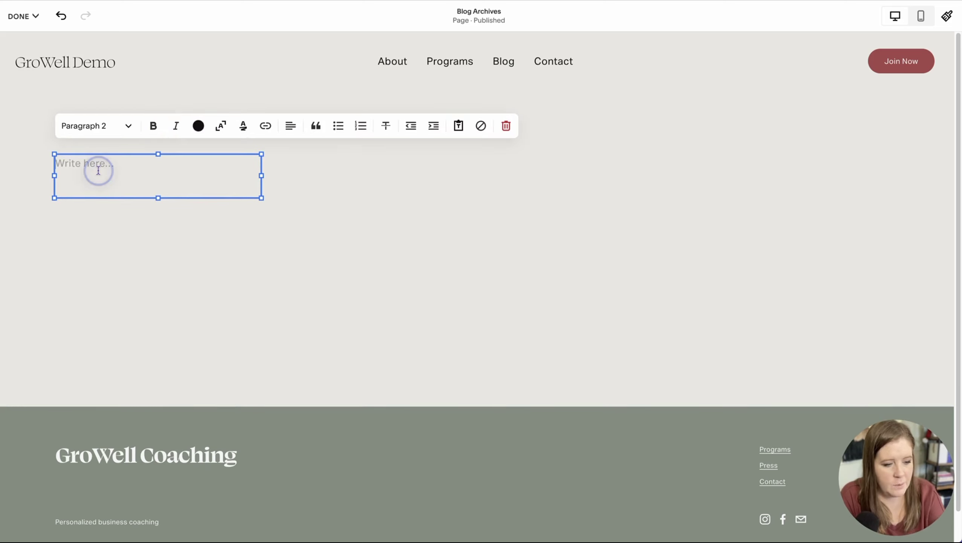
type("Blog Archives")
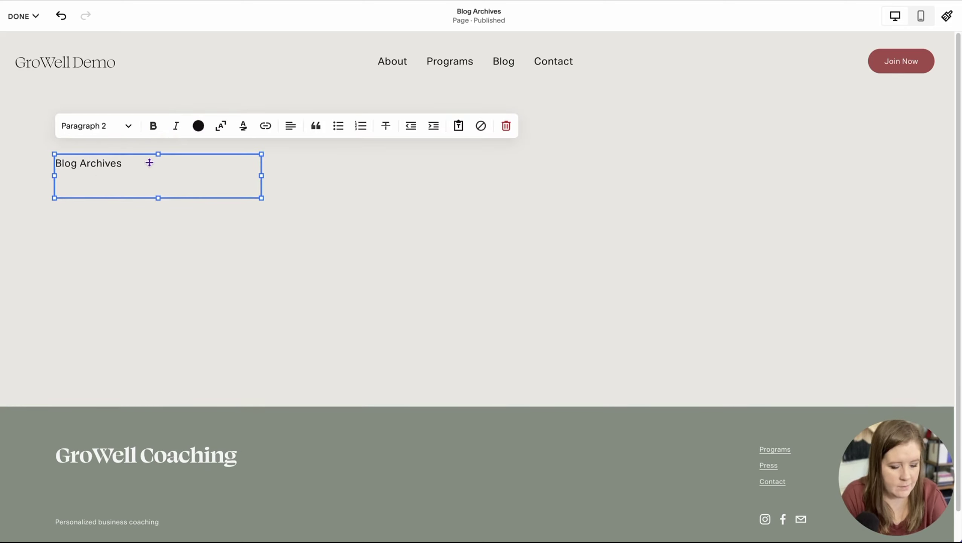
key("ctrl+alt+1")
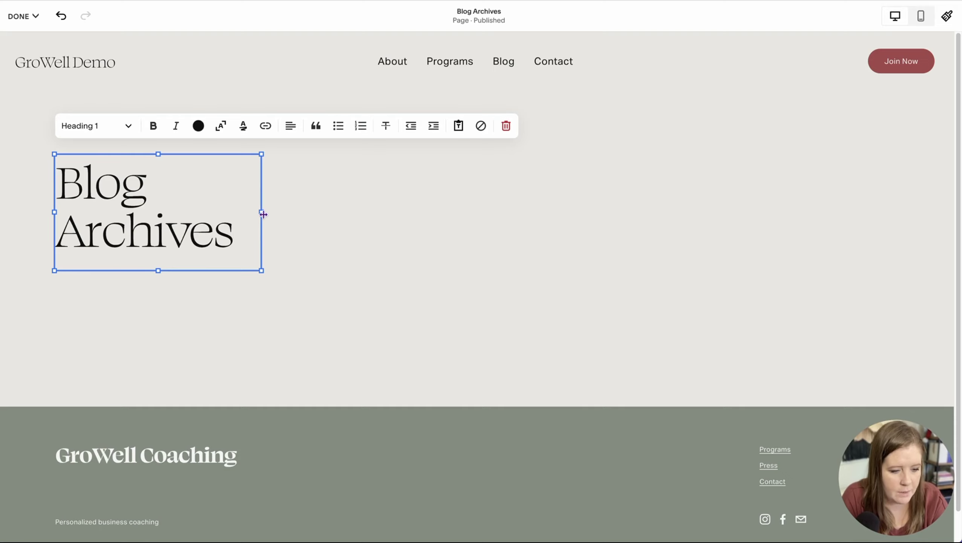
left_click_drag(262, 212, 463, 193)
left_click_drag(267, 270, 267, 217)
left_click(283, 252)
left_click(57, 120)
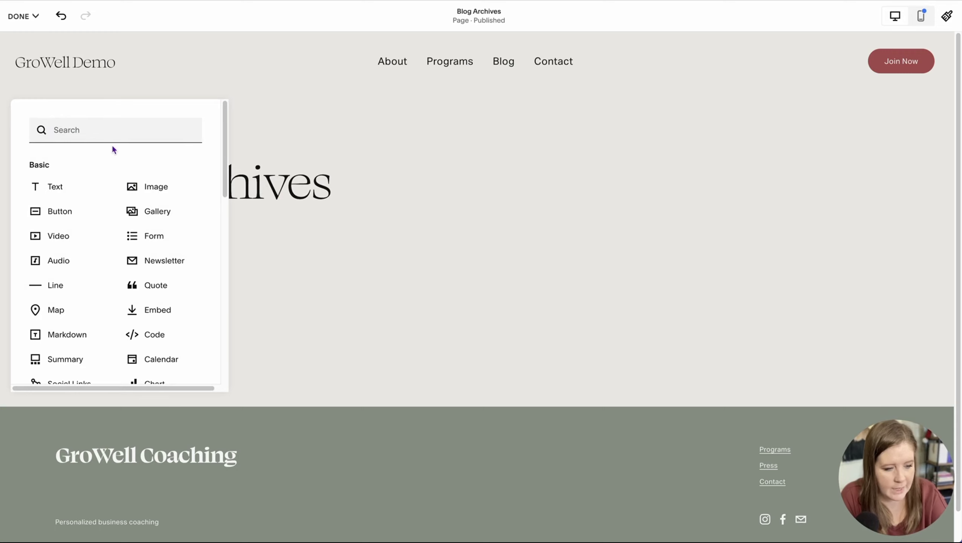
Step: Insert a Search block right of the heading, stretched into a wide single-line bar
type("seach")
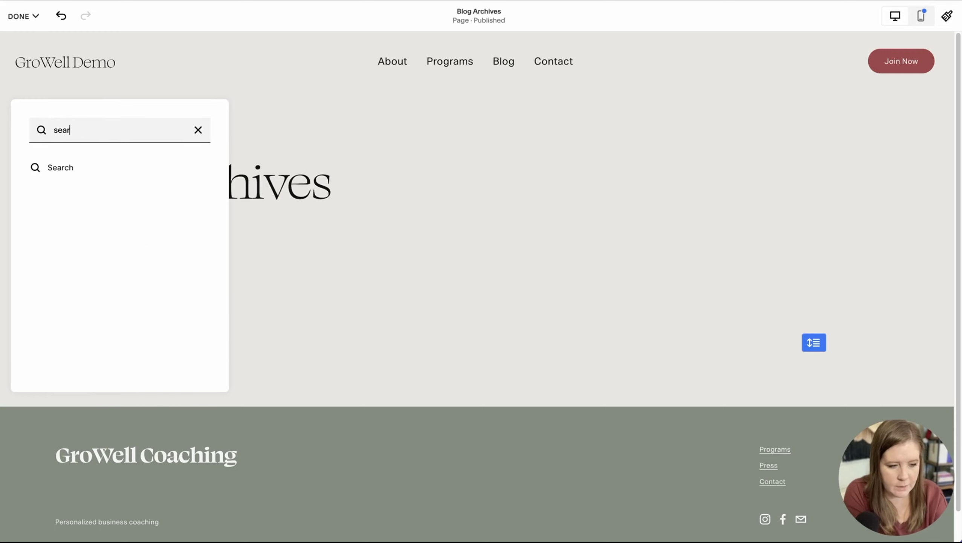
left_click(78, 173)
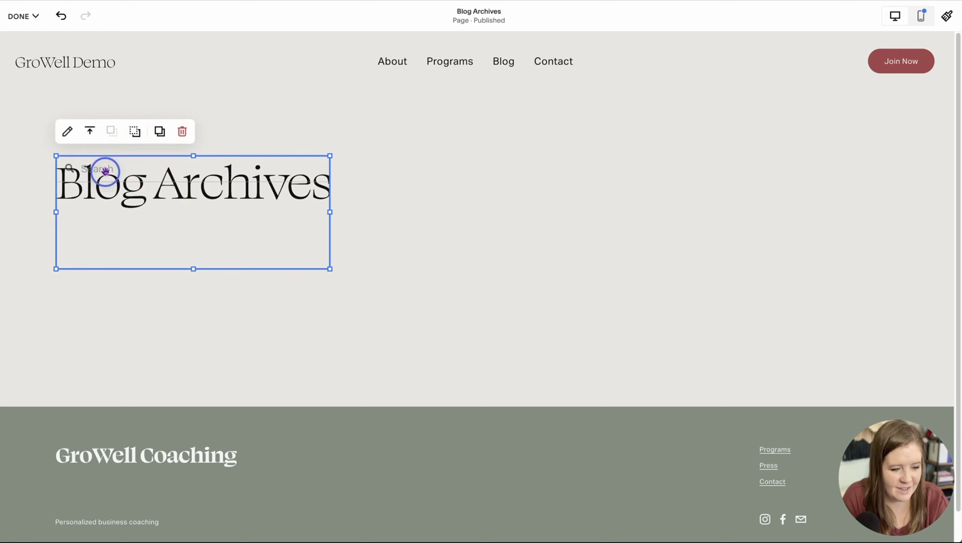
left_click_drag(103, 168, 533, 170)
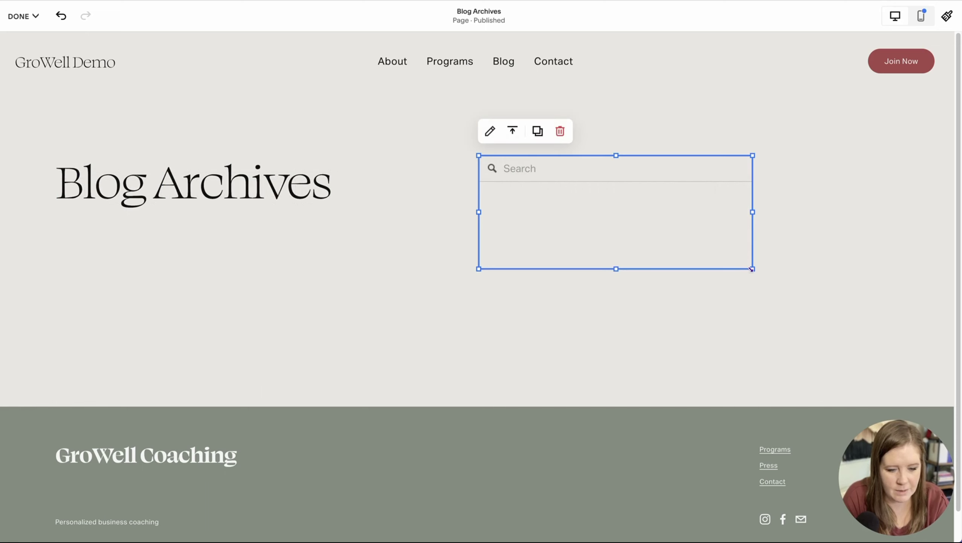
left_click_drag(753, 269, 891, 194)
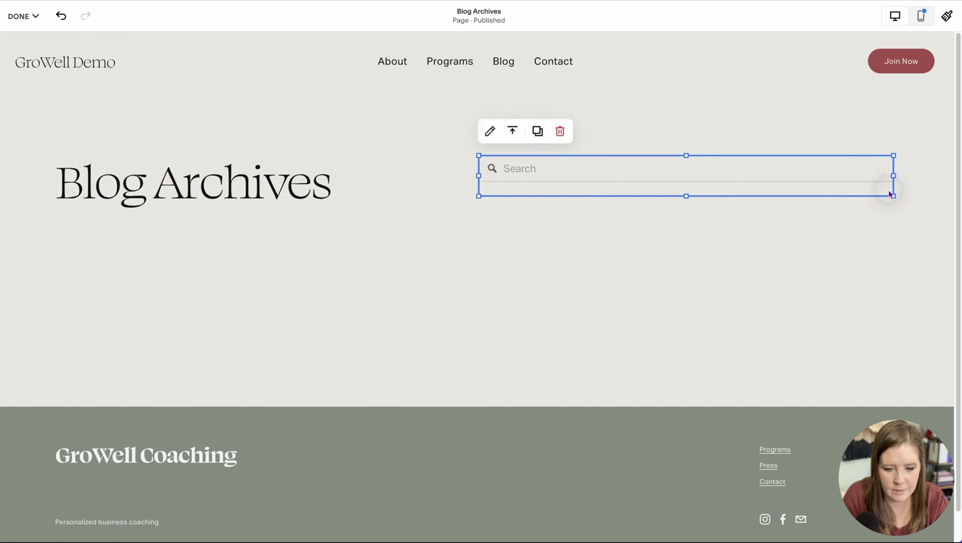
left_click(707, 222)
left_click(30, 119)
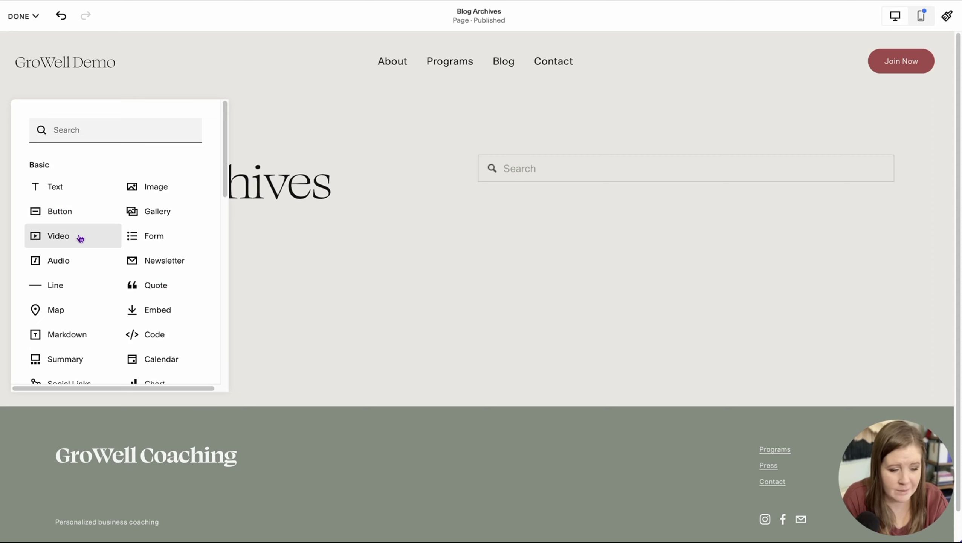
Step: Add an italic Heading 4 text block reading 'Categories' below the Blog Archives heading
left_click(59, 187)
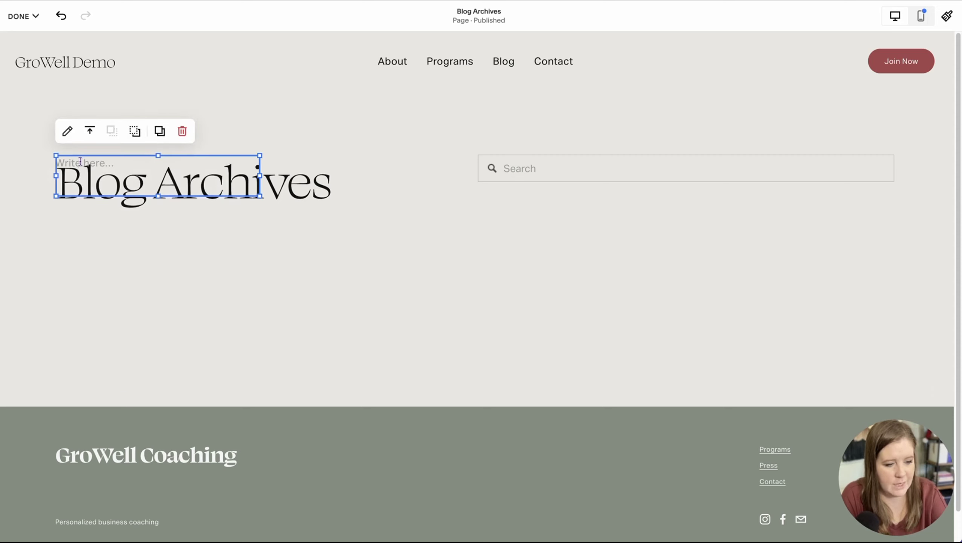
left_click_drag(80, 158, 86, 245)
left_click(86, 243)
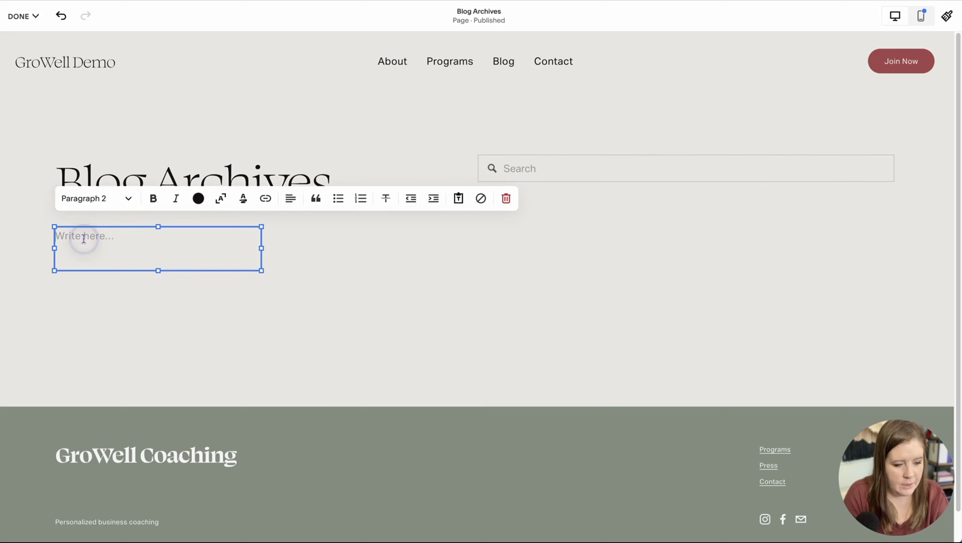
type("Catego")
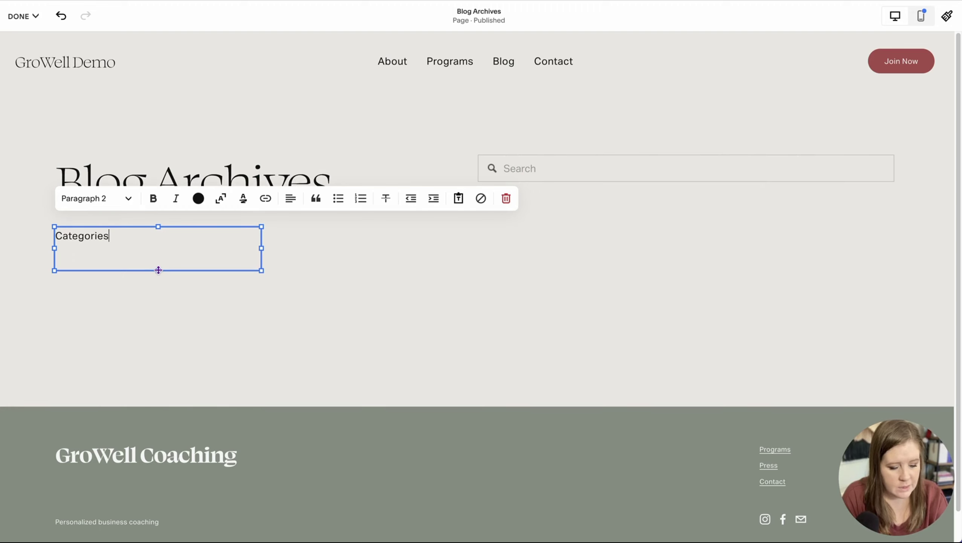
type("ries")
key("ctrl+alt+4")
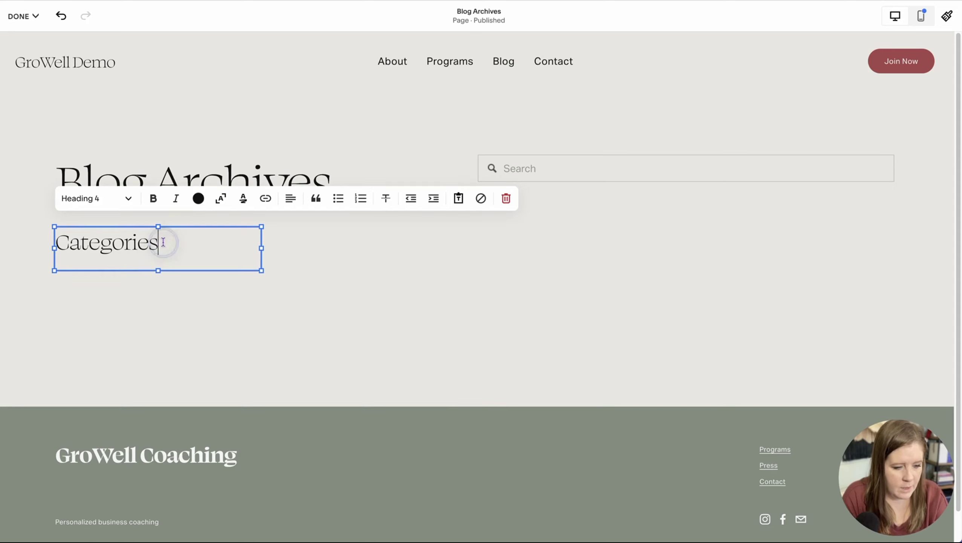
key("ctrl+i")
key("Escape")
Step: Search the block types for 'arch' to find the Archive block
left_click(57, 116)
left_click(79, 130)
type("arch")
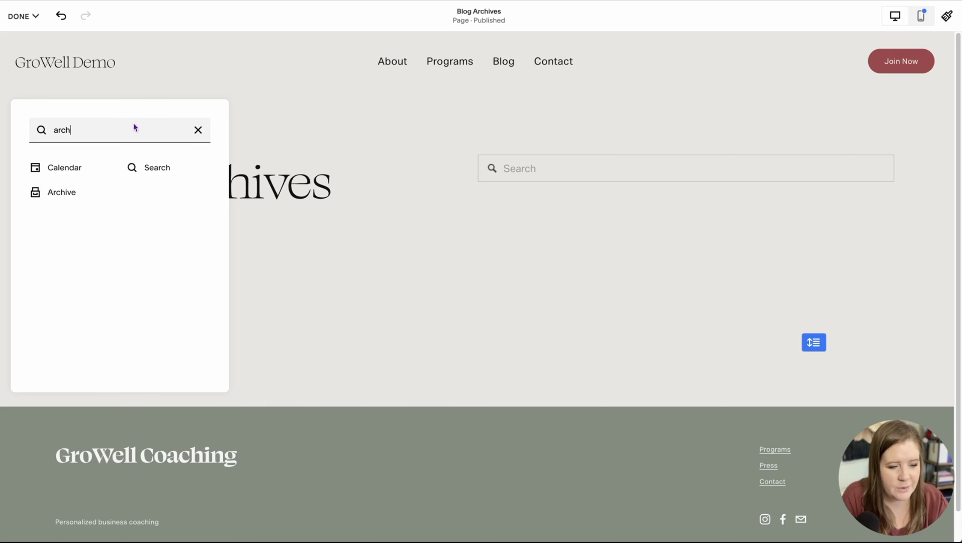
Step: Insert an Archive block under Categories and widen it to full width
left_click(60, 196)
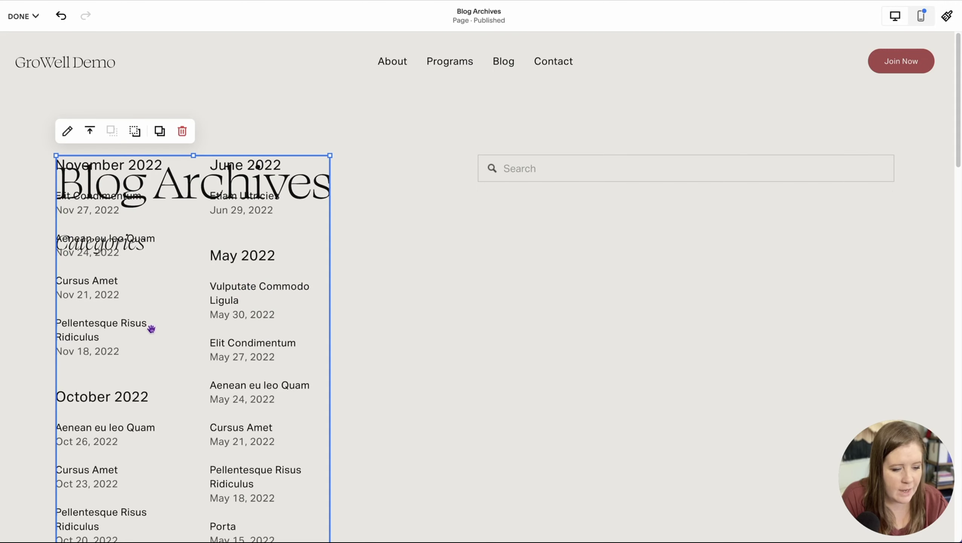
left_click_drag(273, 327, 279, 457)
scroll(326, 418, "down", 10)
left_click_drag(329, 340, 890, 240)
scroll(630, 204, "up", 10)
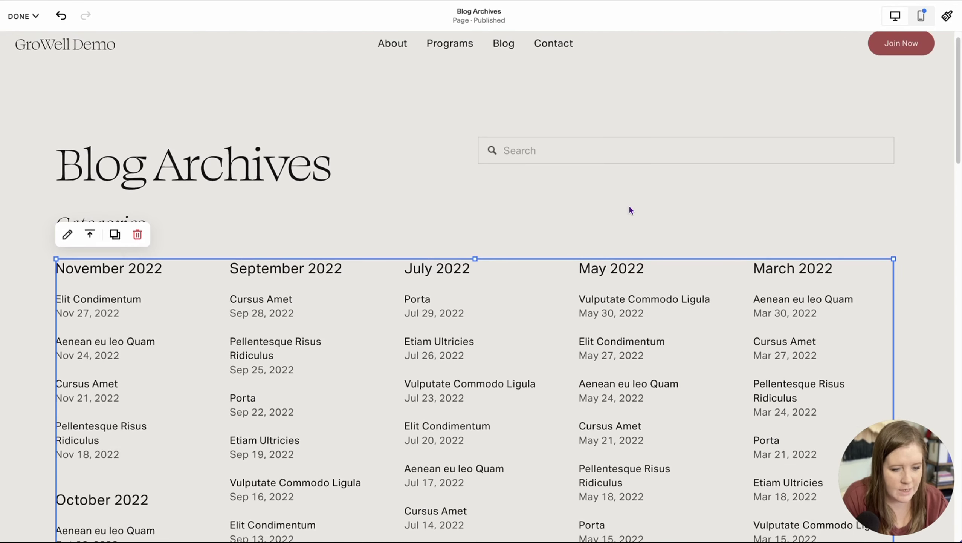
Step: Set the archive's source to the Blog page and open its Display layout options
left_click(67, 235)
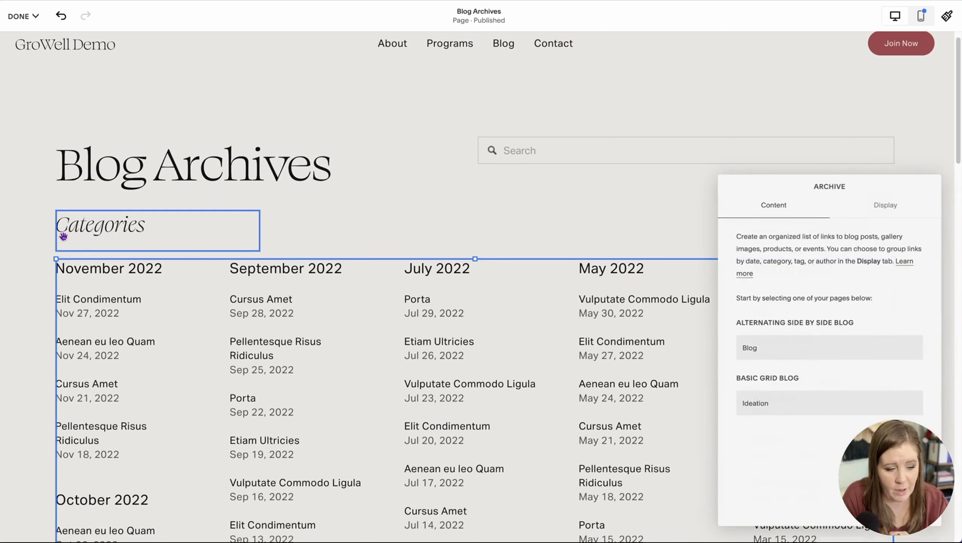
left_click(762, 351)
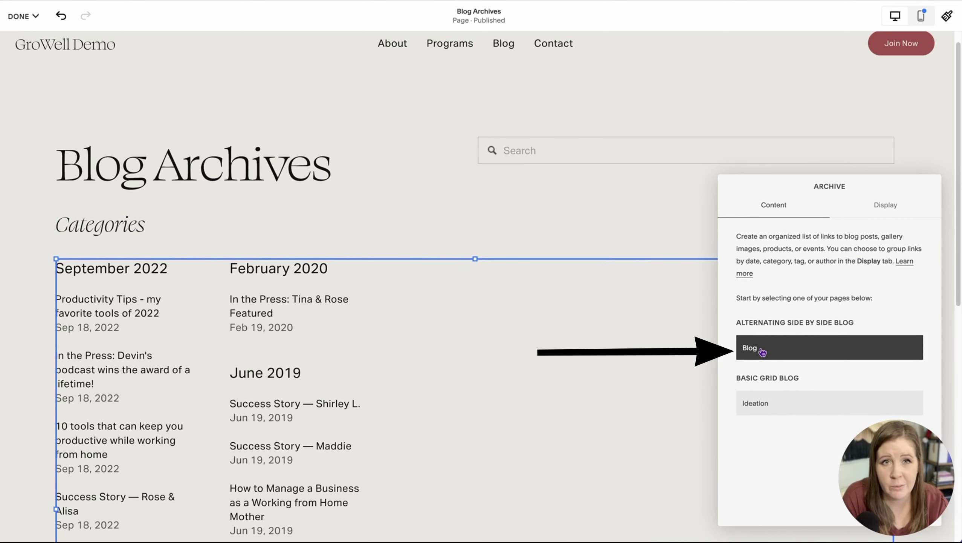
left_click(888, 209)
left_click_drag(870, 187, 616, 134)
left_click(523, 201)
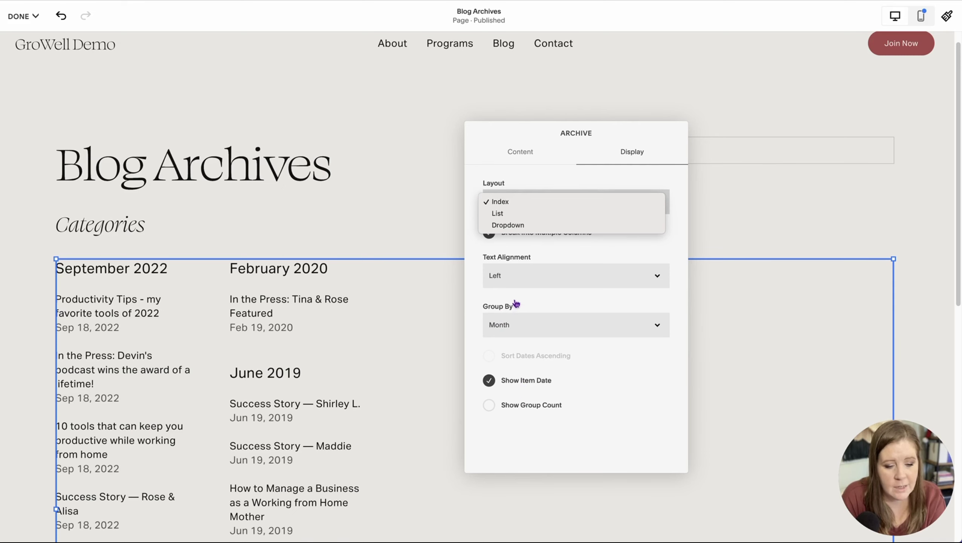
Step: Set the archive to List layout, grouped by Category with group counts shown
left_click(509, 213)
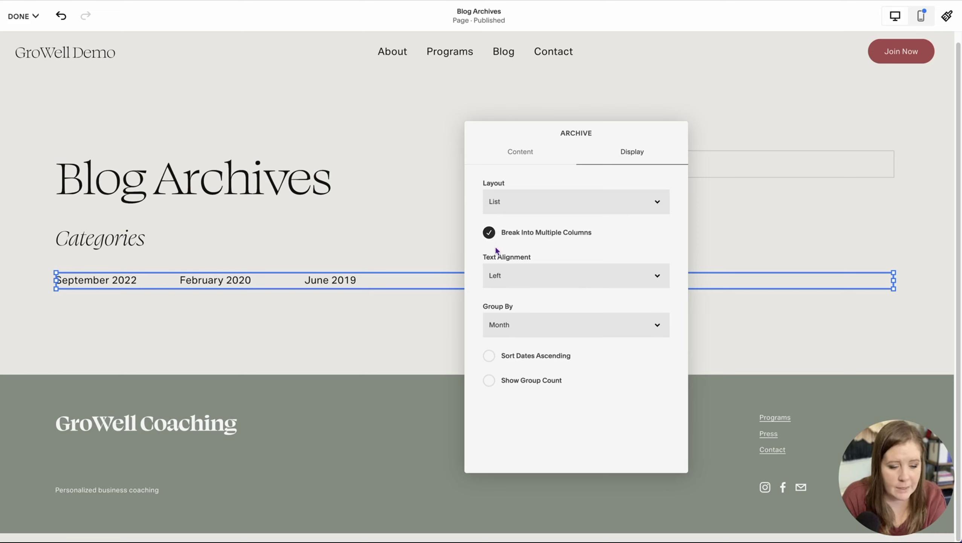
left_click(513, 333)
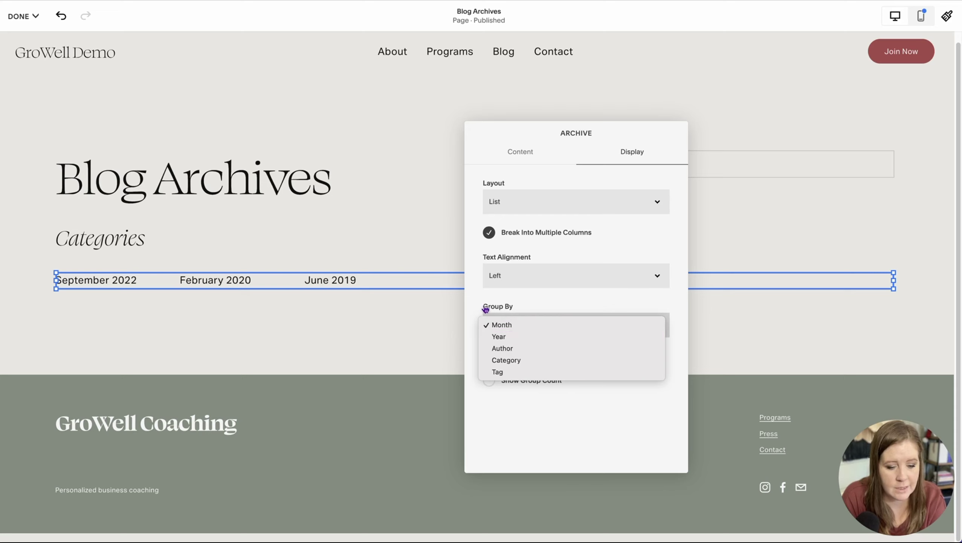
left_click(516, 361)
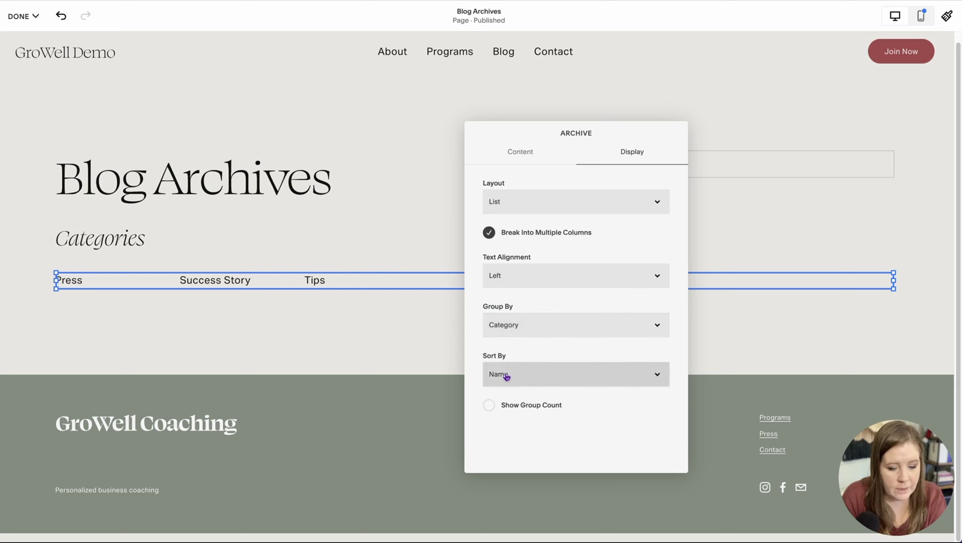
left_click(489, 405)
left_click(395, 328)
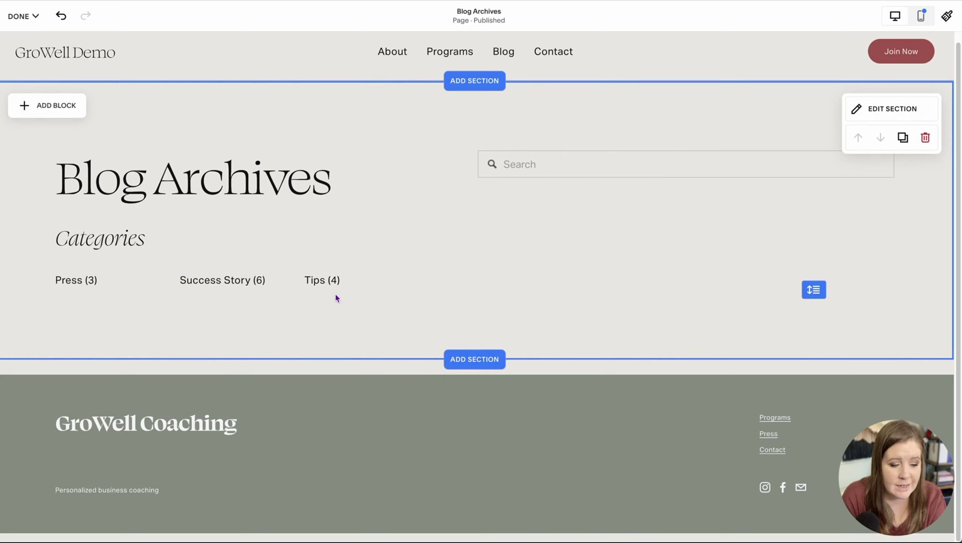
left_click(307, 280)
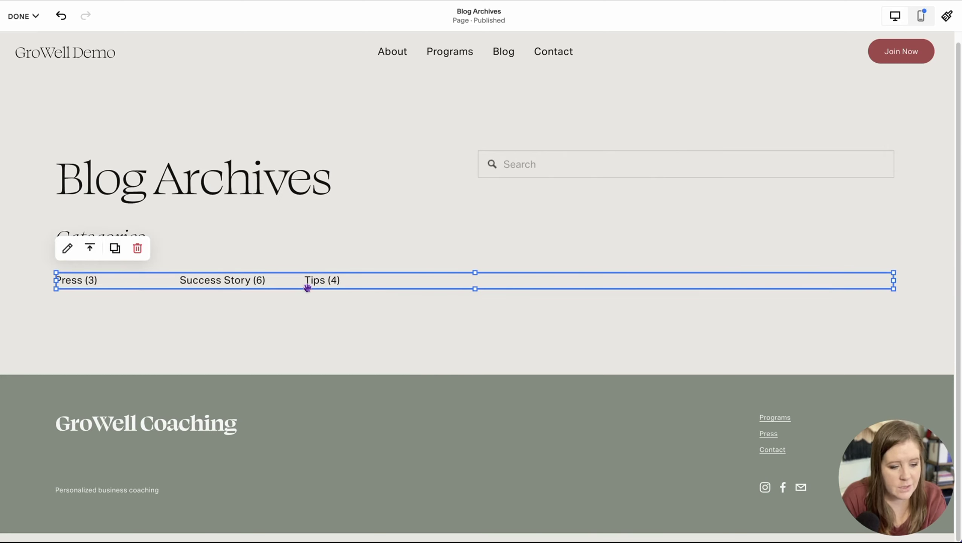
left_click(312, 318)
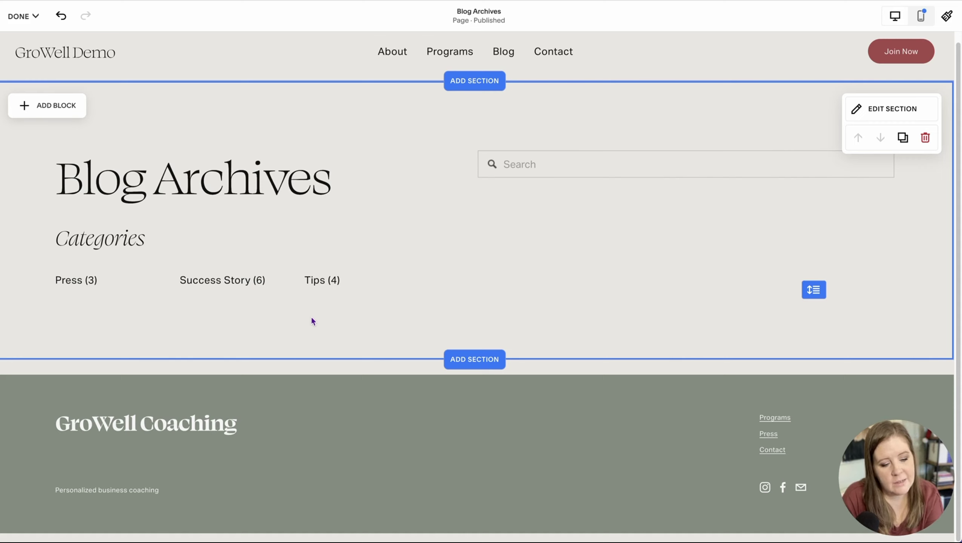
left_click(271, 283)
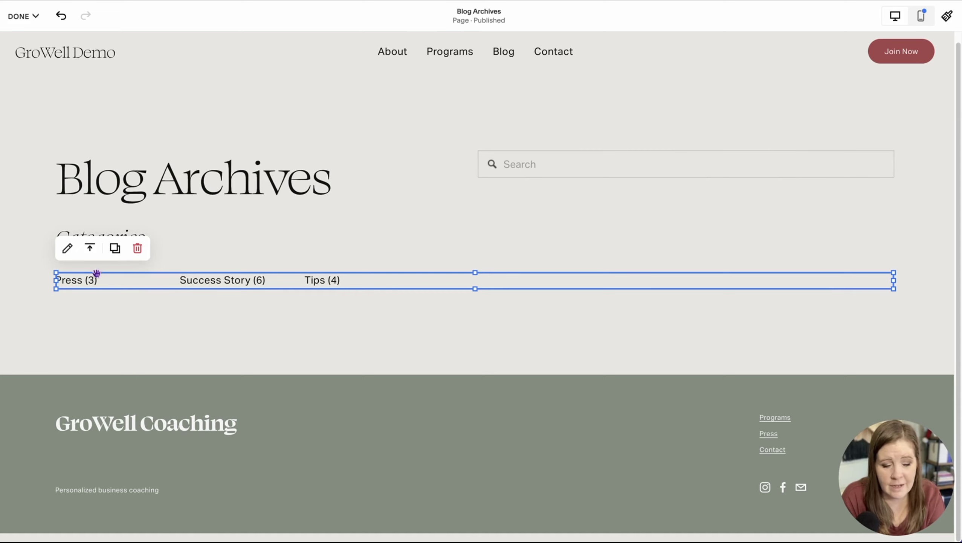
Step: Adjust the category list's text alignment, trying Center, single-column stacking, then Left
left_click(67, 248)
left_click(884, 204)
left_click_drag(805, 185, 623, 162)
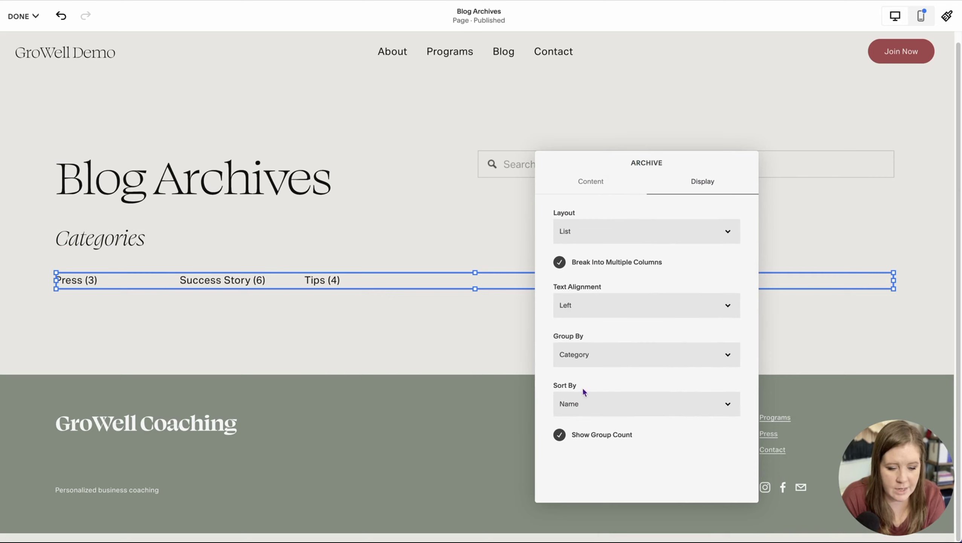
left_click(580, 304)
left_click(579, 317)
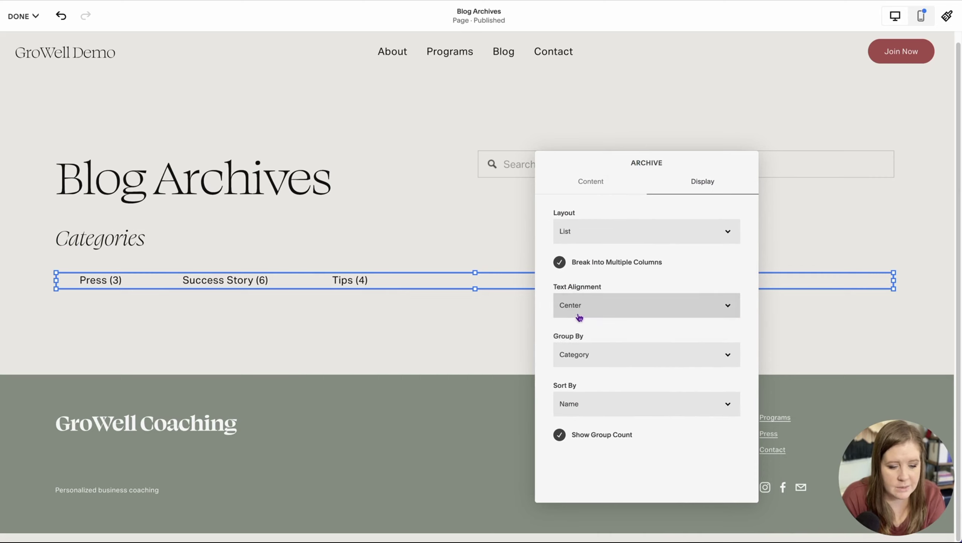
left_click(560, 264)
left_click(568, 303)
left_click(569, 295)
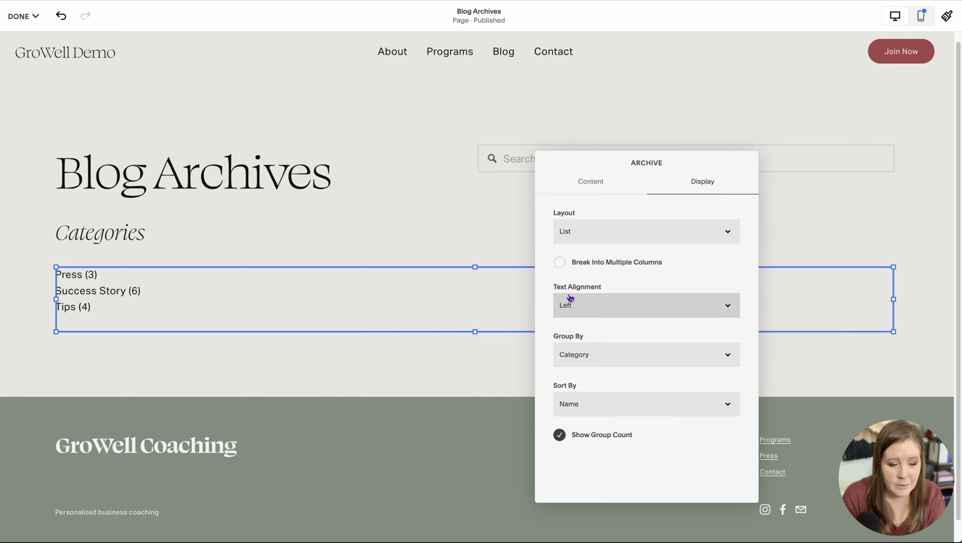
left_click(136, 247)
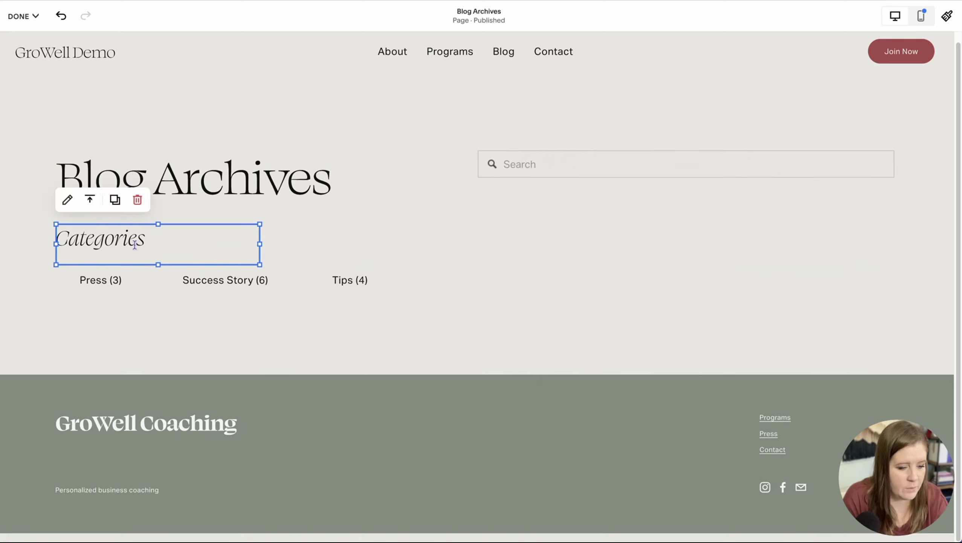
left_click(165, 307)
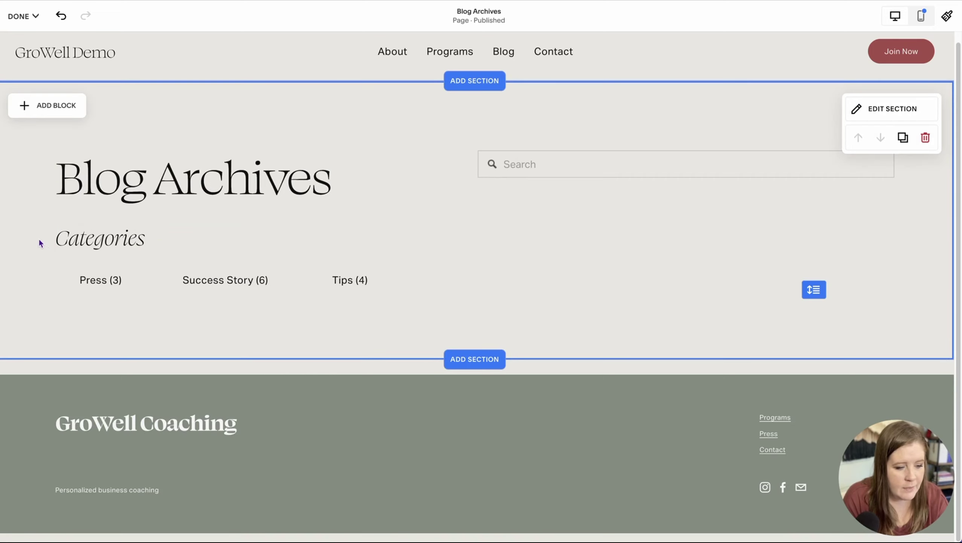
Step: Duplicate the Categories heading and archive below the original and rename the copy 'Month Posted'
left_click_drag(37, 237, 160, 297)
left_click(69, 200)
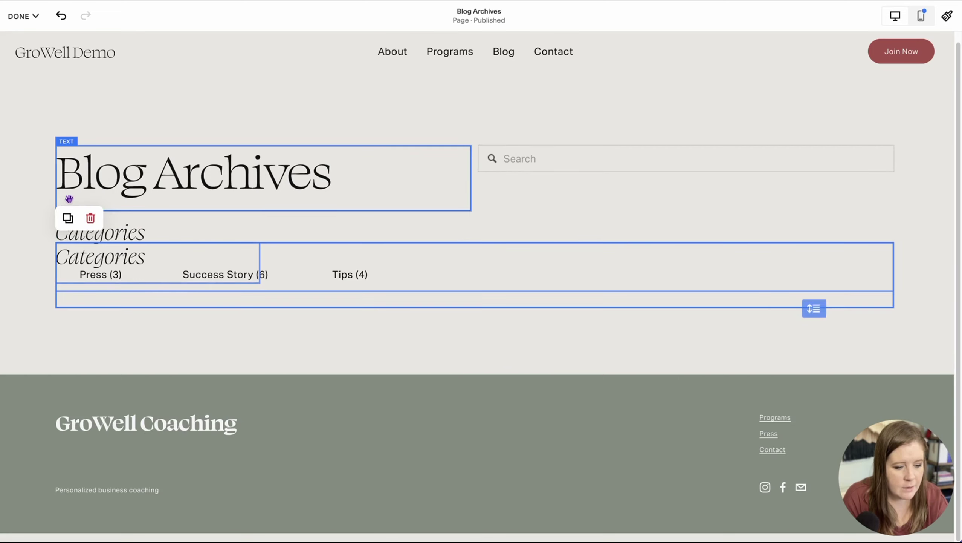
left_click_drag(111, 258, 112, 334)
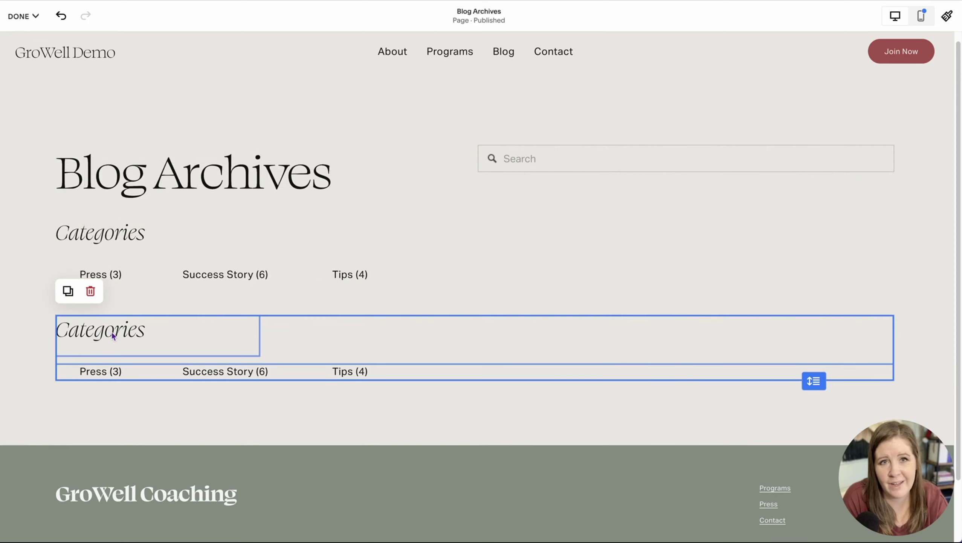
left_click(31, 340)
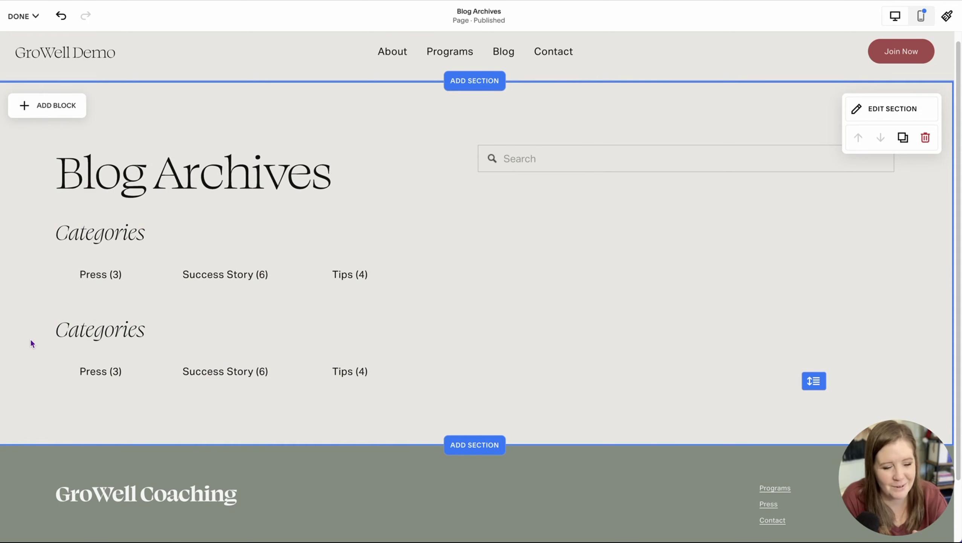
left_click(86, 334)
left_click(149, 331)
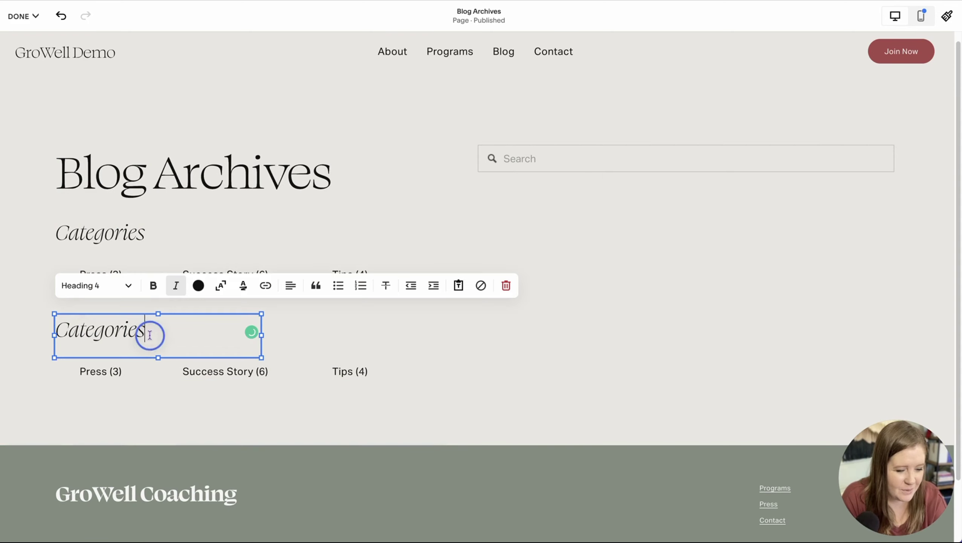
left_click_drag(146, 330, 60, 328)
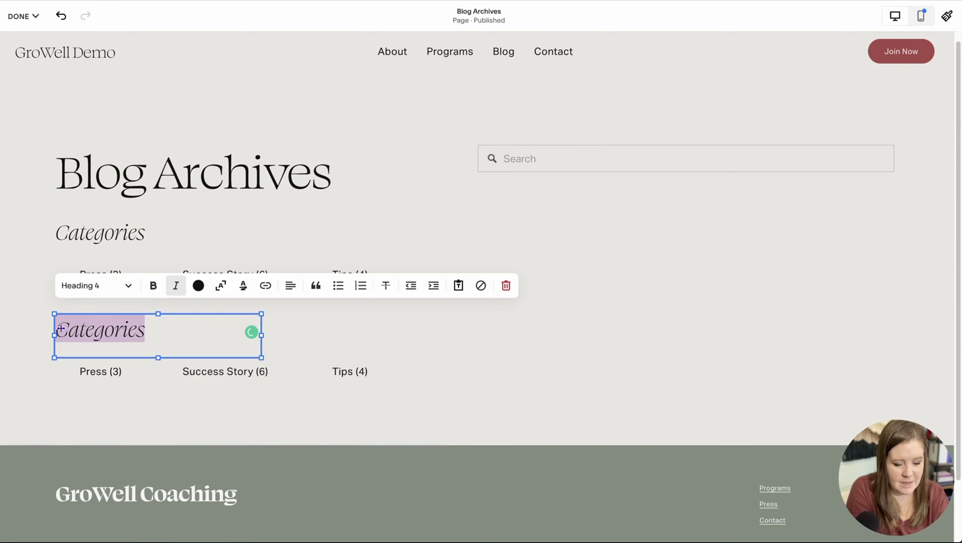
type("Month Posted")
left_click(118, 370)
Step: Group the copied archive by Month and align it Left in a single column
left_click(118, 370)
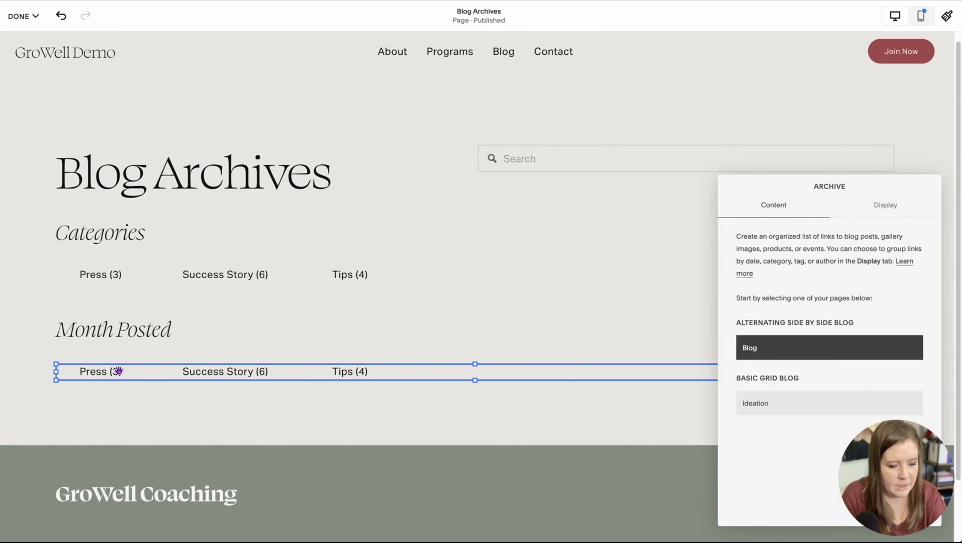
left_click(881, 204)
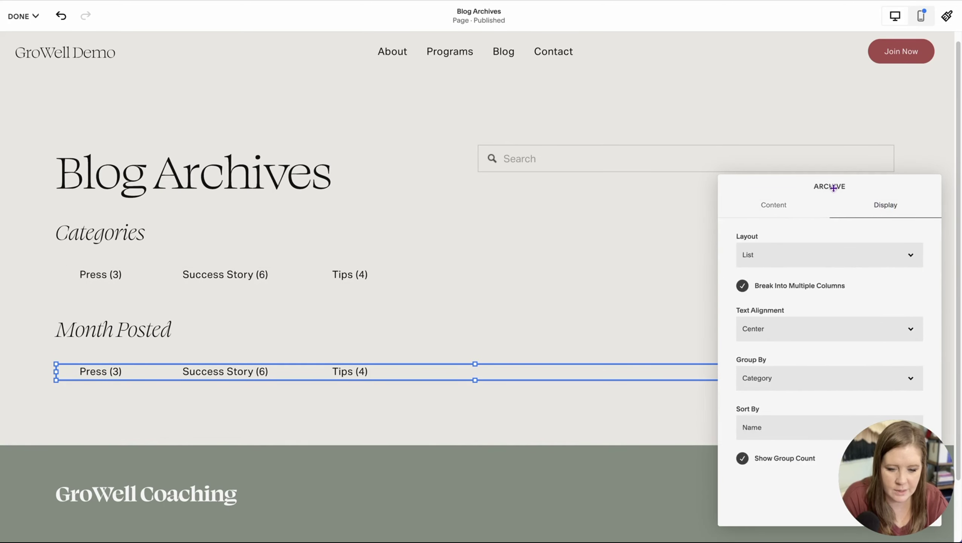
left_click_drag(832, 187, 648, 123)
left_click(591, 312)
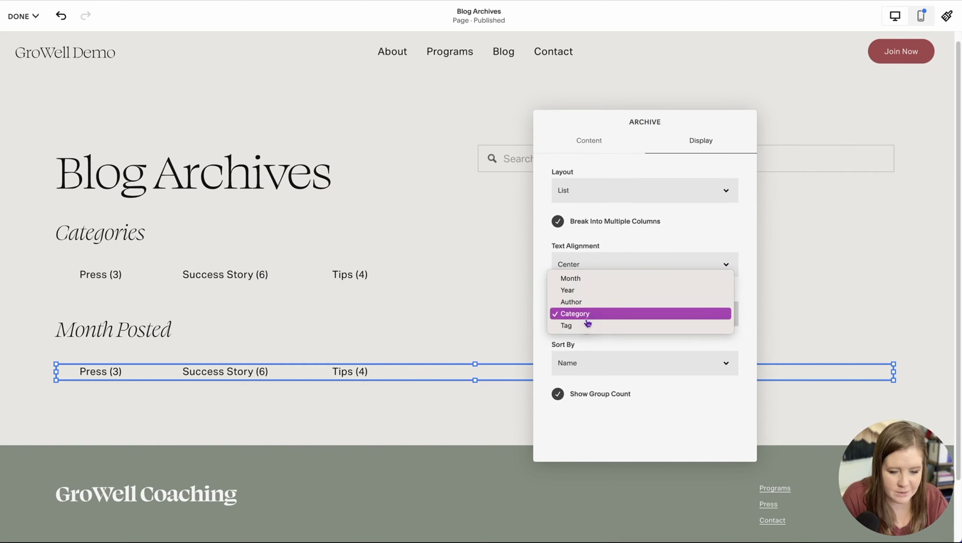
left_click(579, 279)
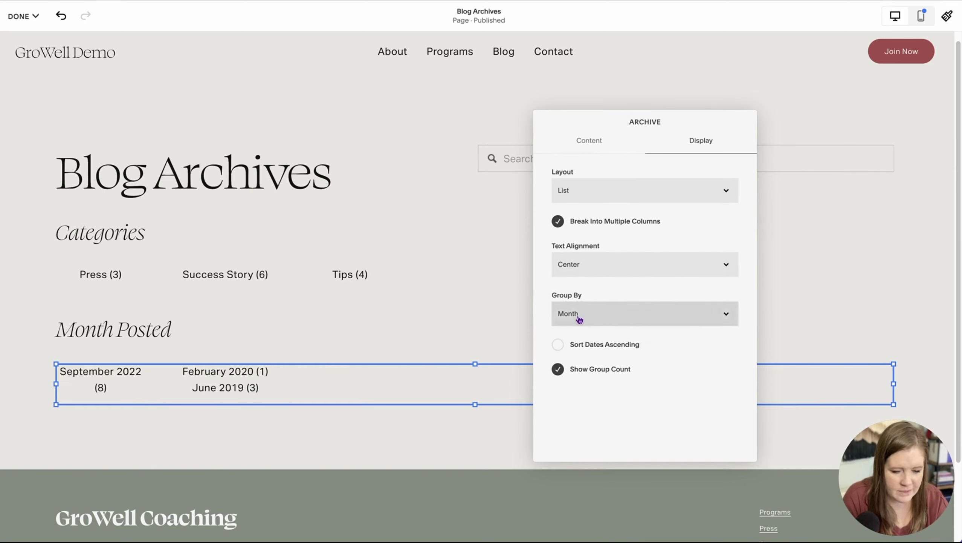
left_click(576, 265)
left_click(567, 252)
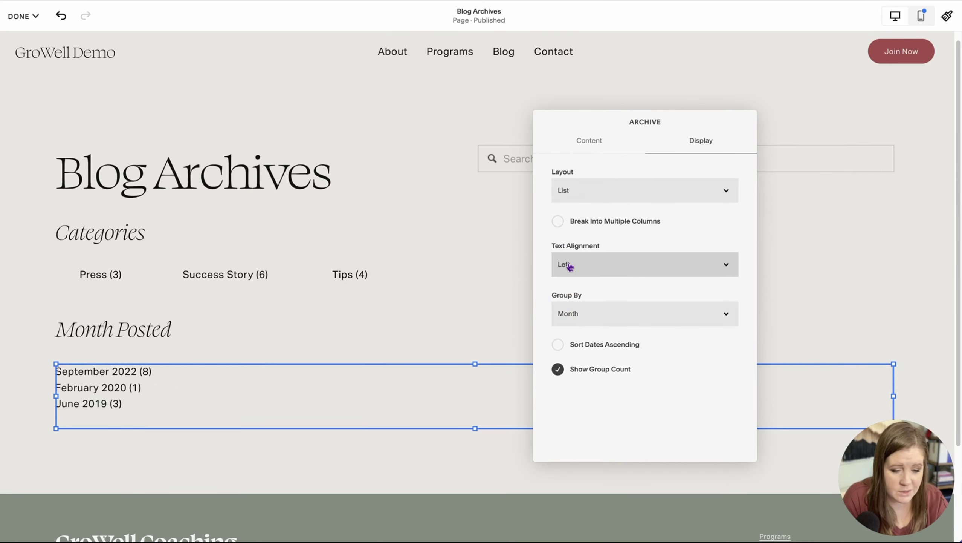
Step: Set the Categories archive's text alignment to Left so it stacks in one column
left_click(472, 306)
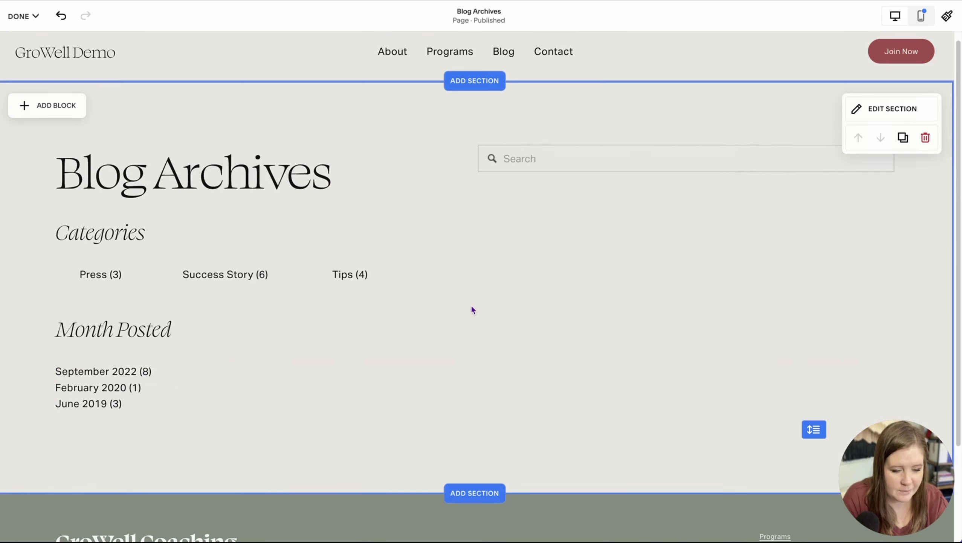
left_click(375, 277)
left_click(67, 242)
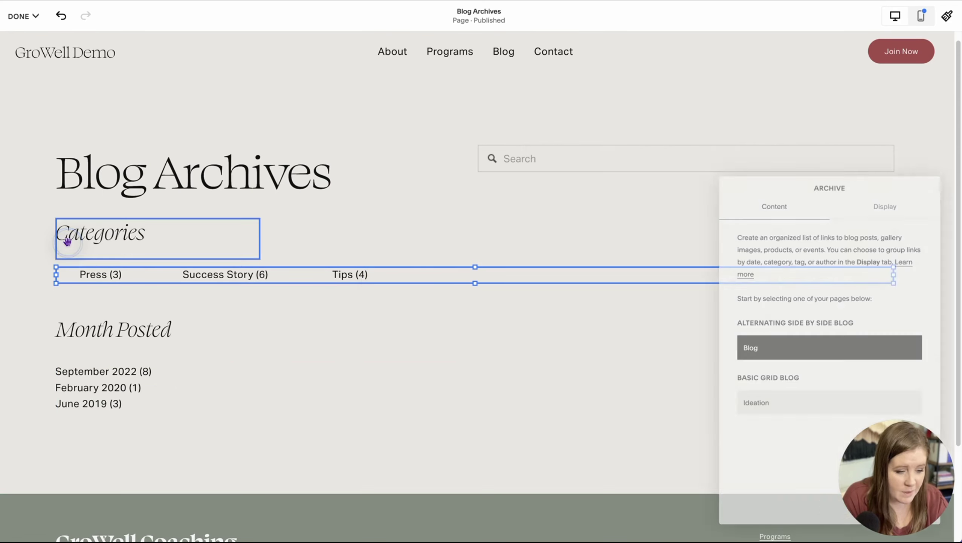
left_click(892, 206)
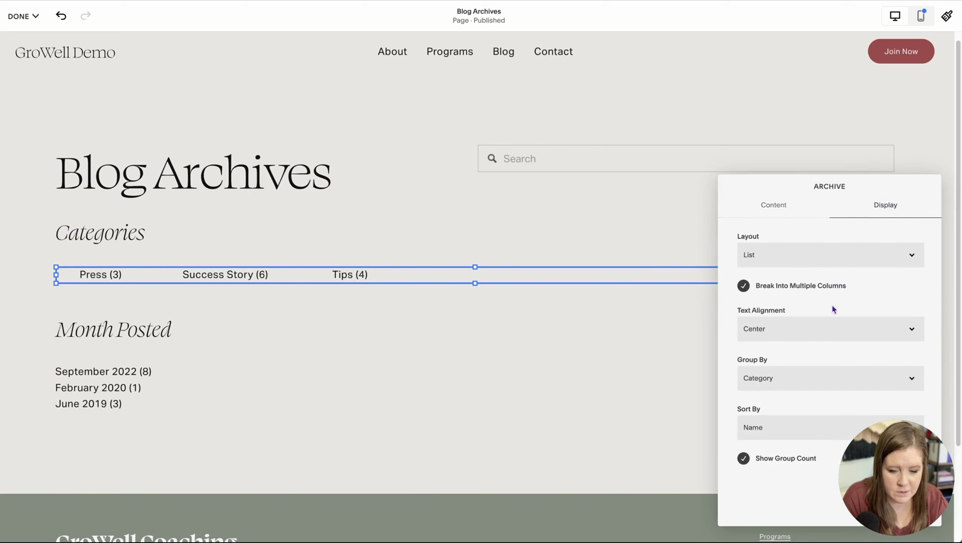
left_click(754, 327)
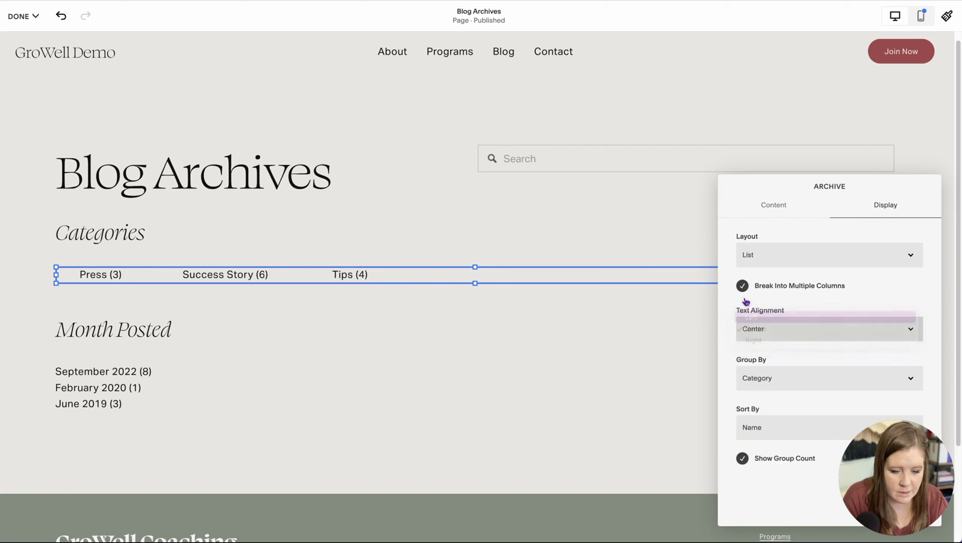
left_click(752, 318)
left_click(222, 444)
scroll(836, 429, "down", 2)
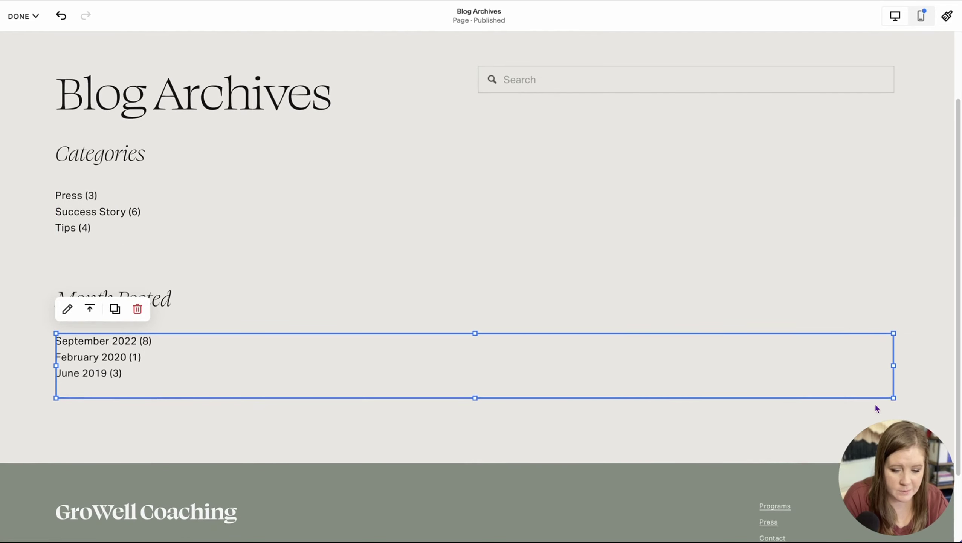
left_click_drag(894, 366, 260, 387)
left_click(318, 349)
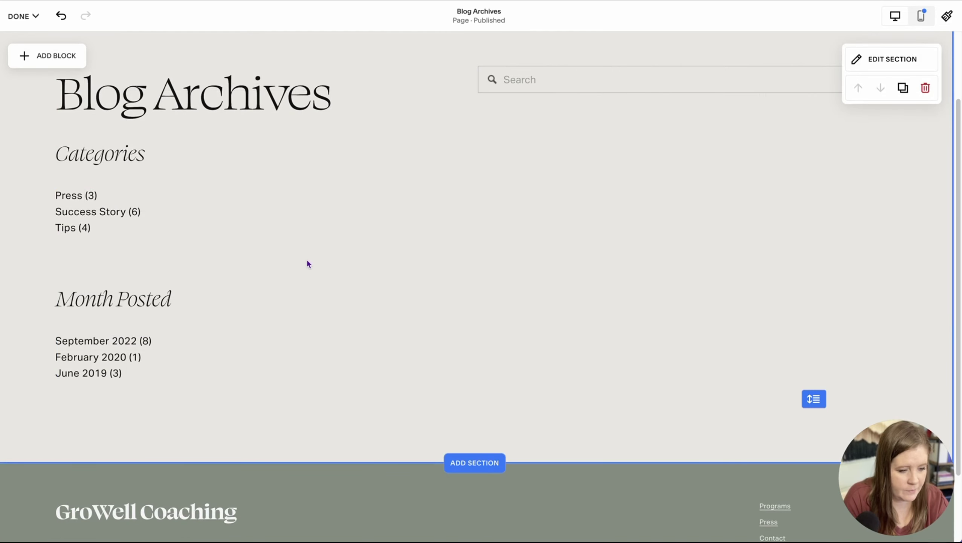
Step: Copy the Categories heading and list, and add a blank section below the archives
left_click(131, 235)
key("super+c")
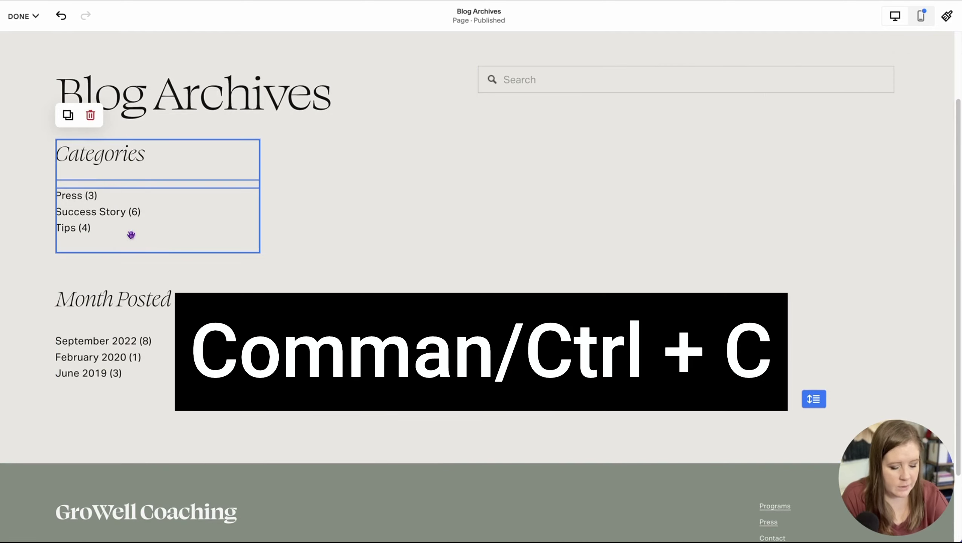
left_click(470, 283)
left_click(458, 462)
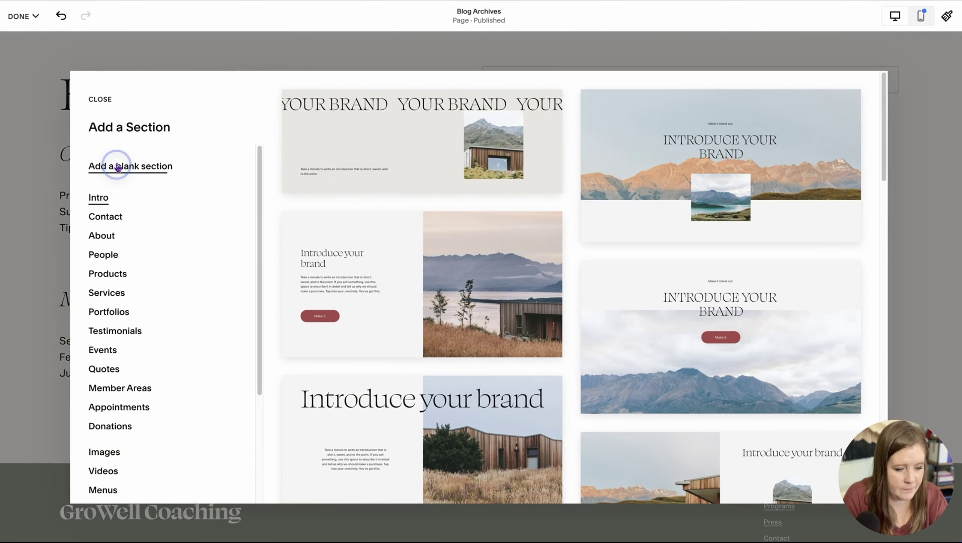
left_click(130, 166)
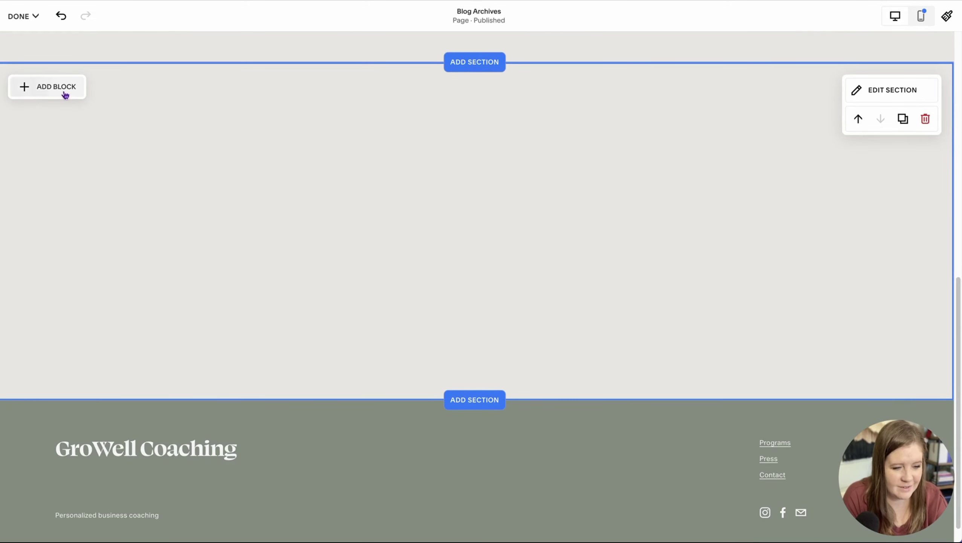
Step: Paste the Categories blocks into the new section and rename the heading 'All Posts'
key("super+v")
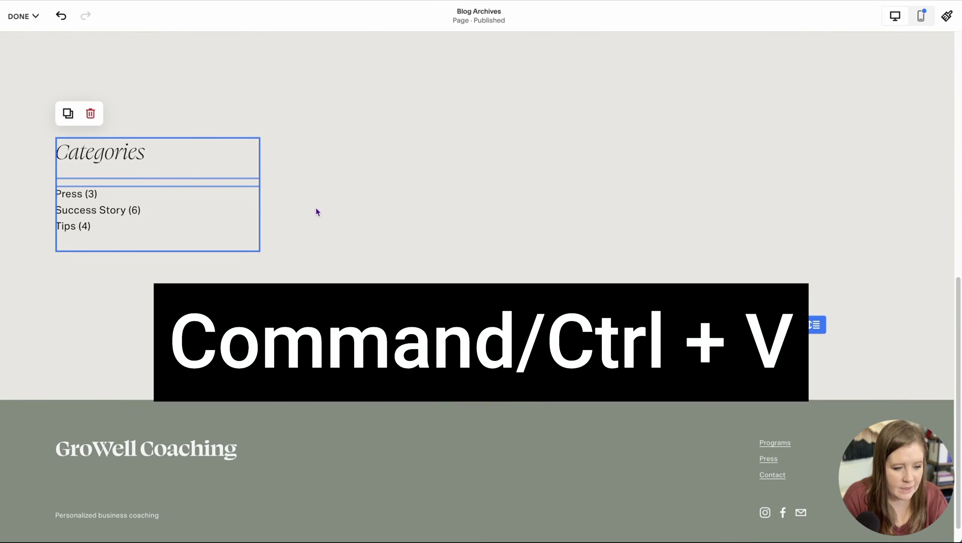
left_click(316, 207)
scroll(316, 207, "up", 3)
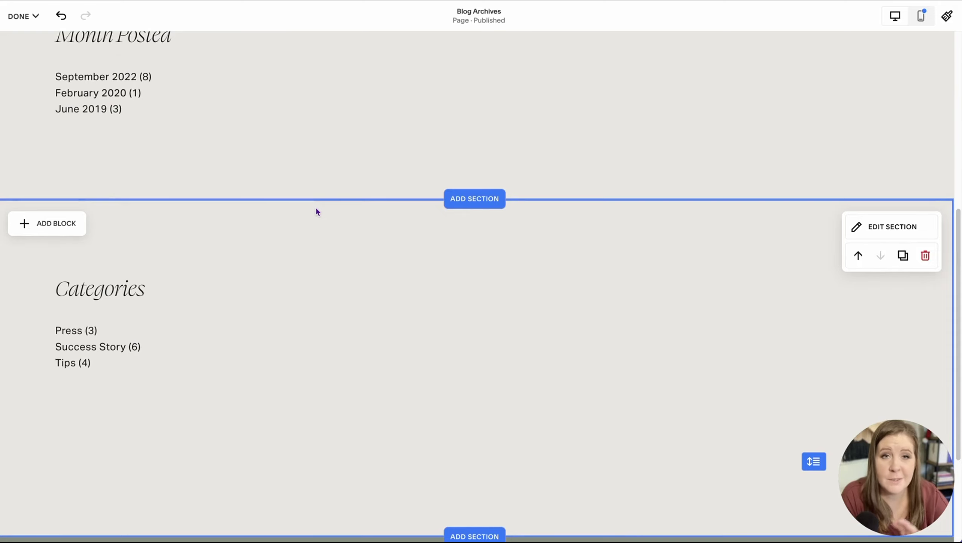
scroll(318, 212, "up", 5)
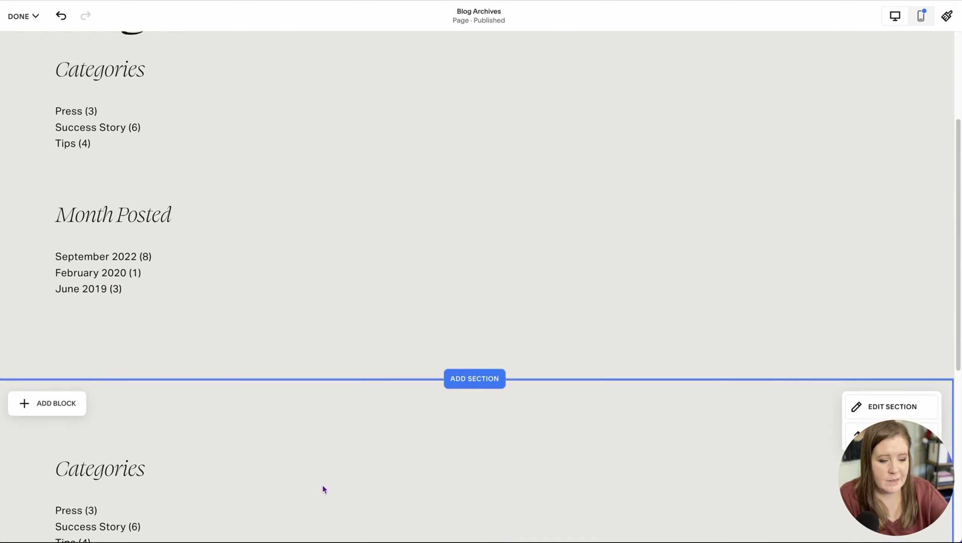
scroll(323, 487, "down", 5)
double_click(141, 274)
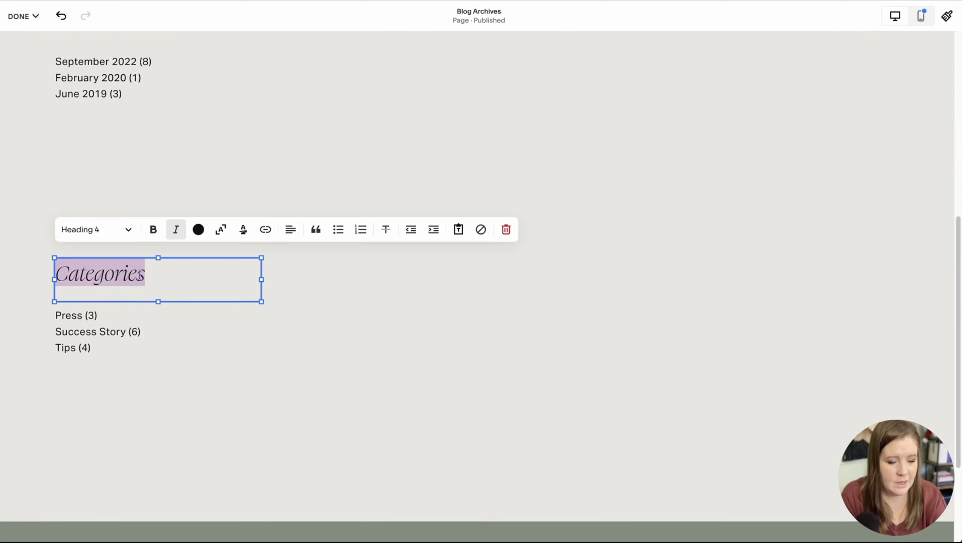
type("All P")
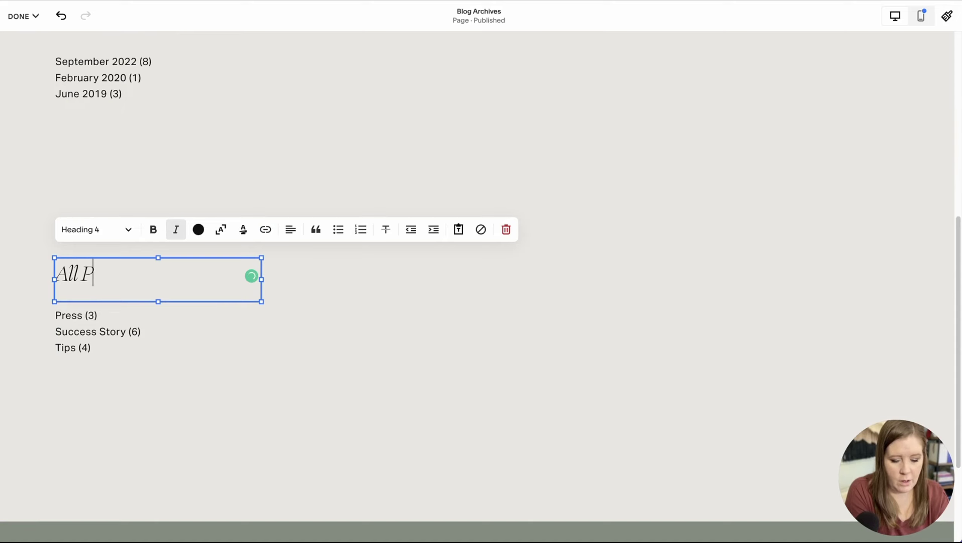
type("osts")
Step: Widen the pasted archive and set it to Index layout, multiple columns, grouped by Category
left_click(142, 351)
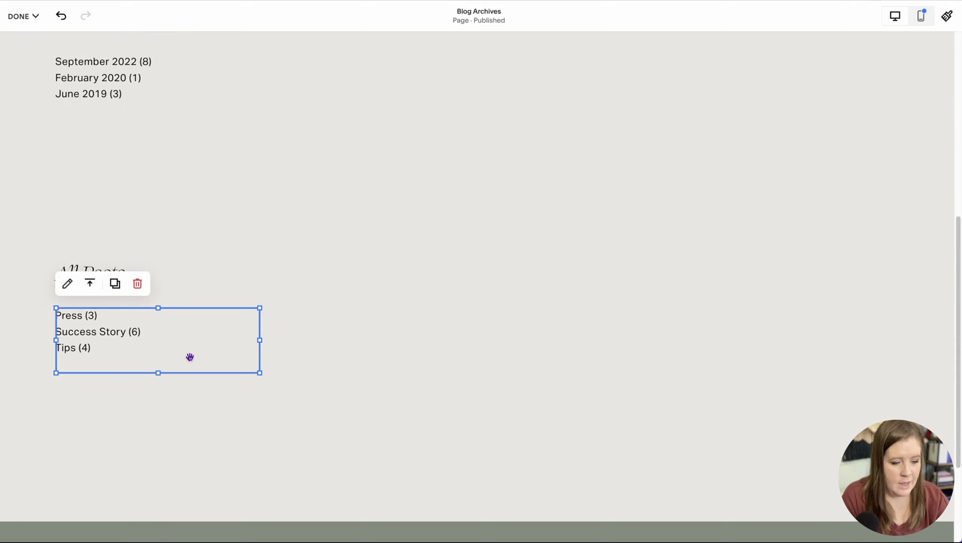
mouse_move(259, 373)
left_mouse_down()
mouse_move(691, 409)
mouse_move(873, 433)
mouse_move(874, 443)
left_mouse_up()
left_click(66, 282)
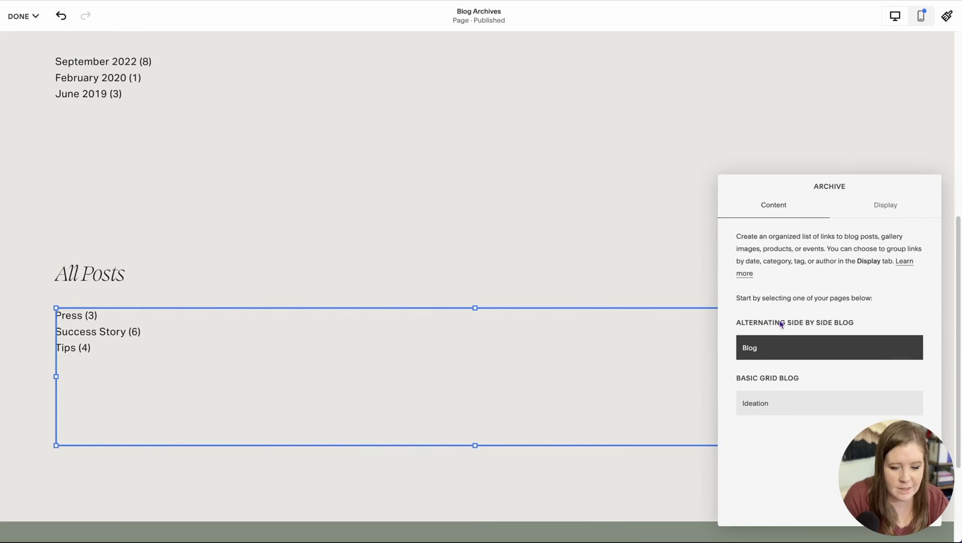
left_click(885, 205)
left_click_drag(838, 187, 639, 108)
left_click(572, 177)
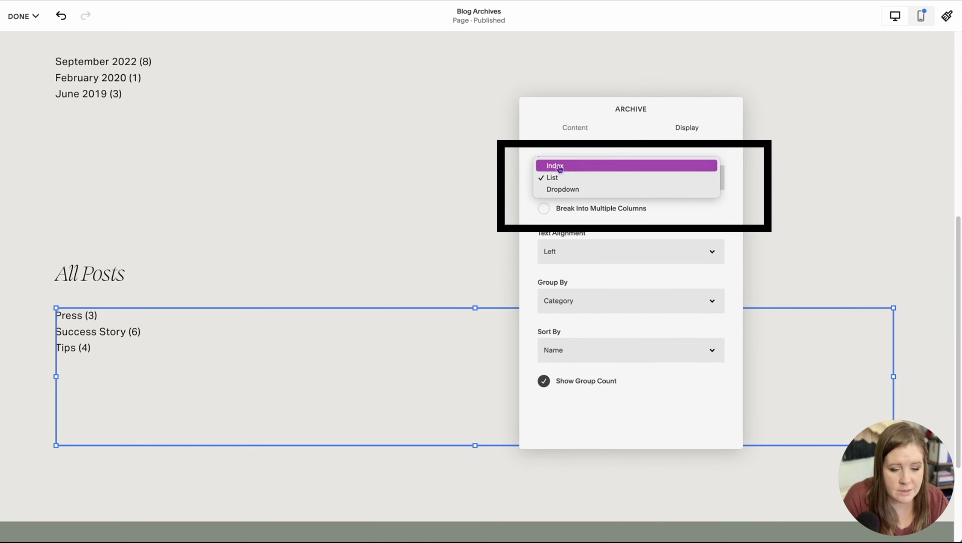
left_click(561, 168)
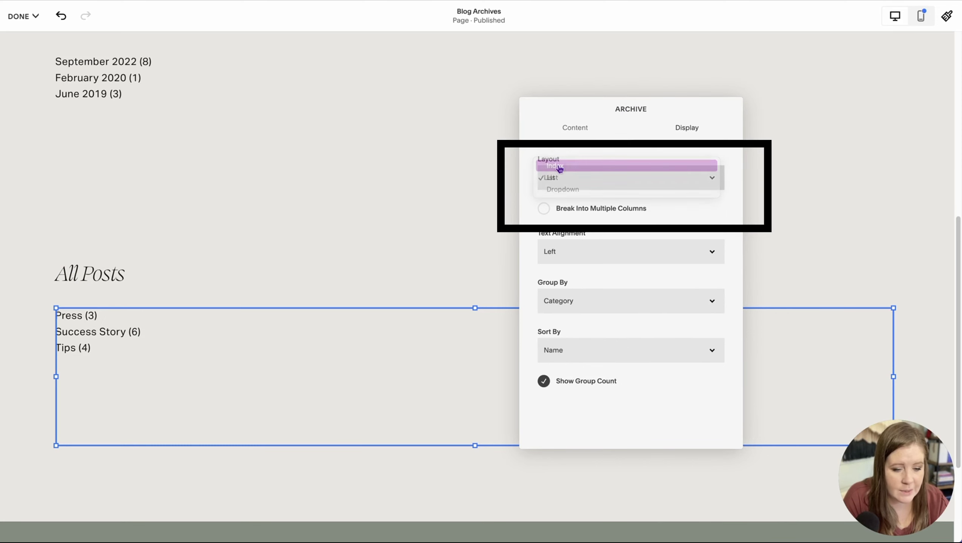
left_click(544, 209)
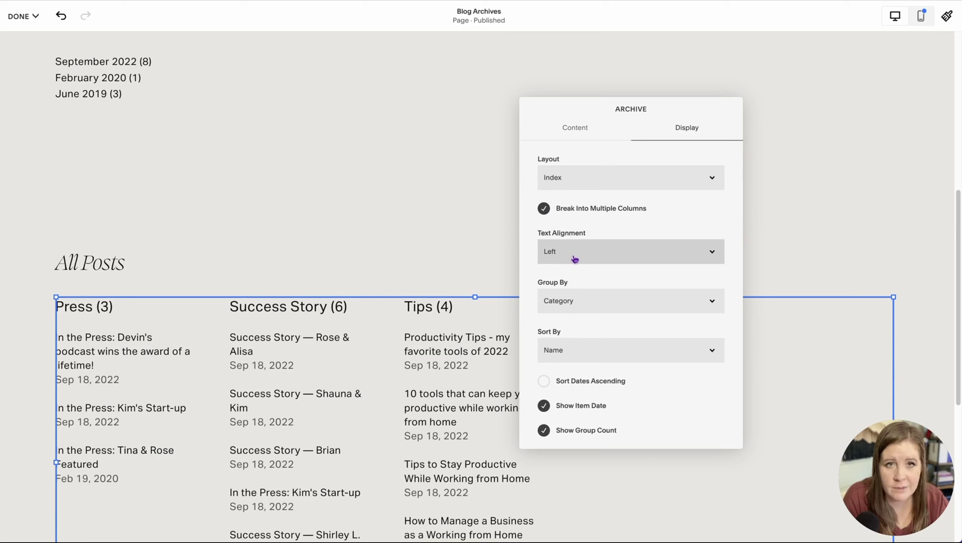
left_click(586, 301)
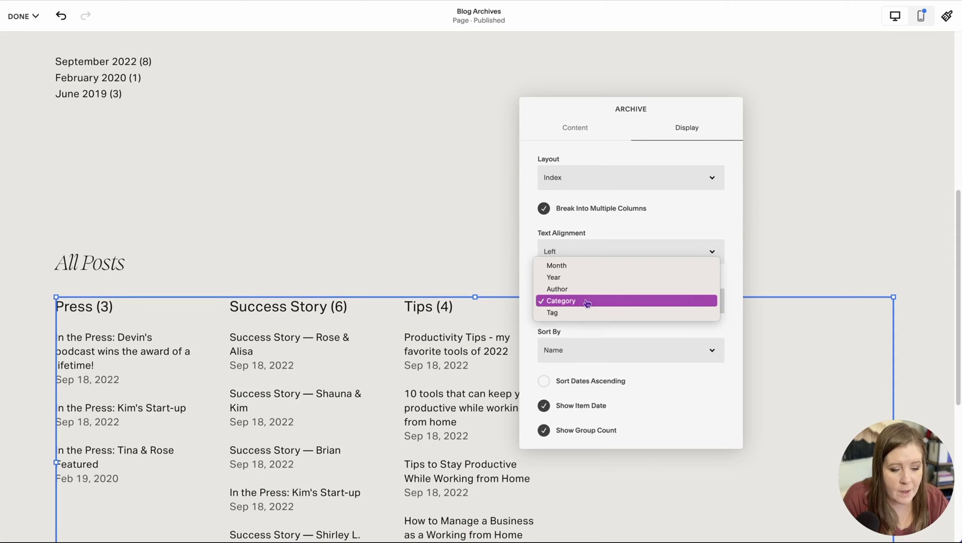
left_click(569, 304)
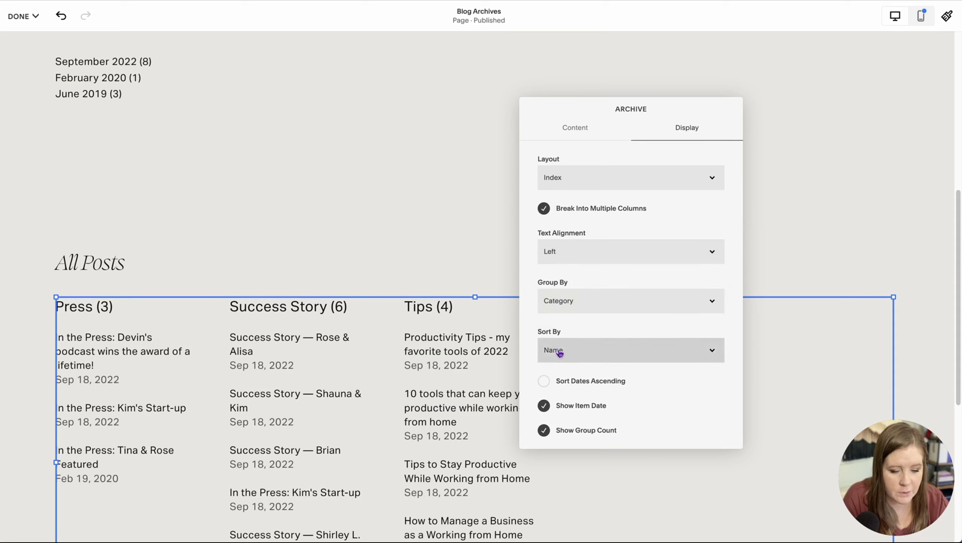
left_click(544, 382)
left_click(544, 383)
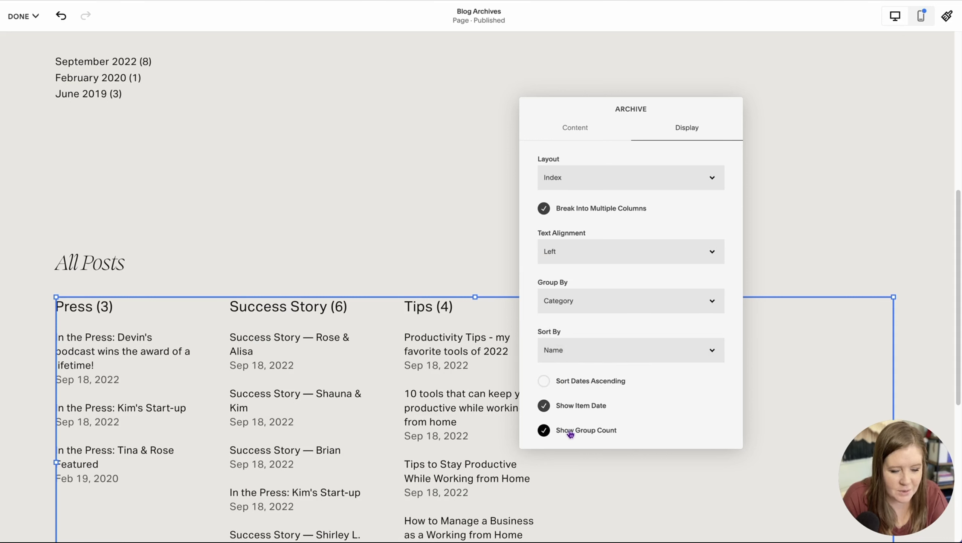
left_click(442, 254)
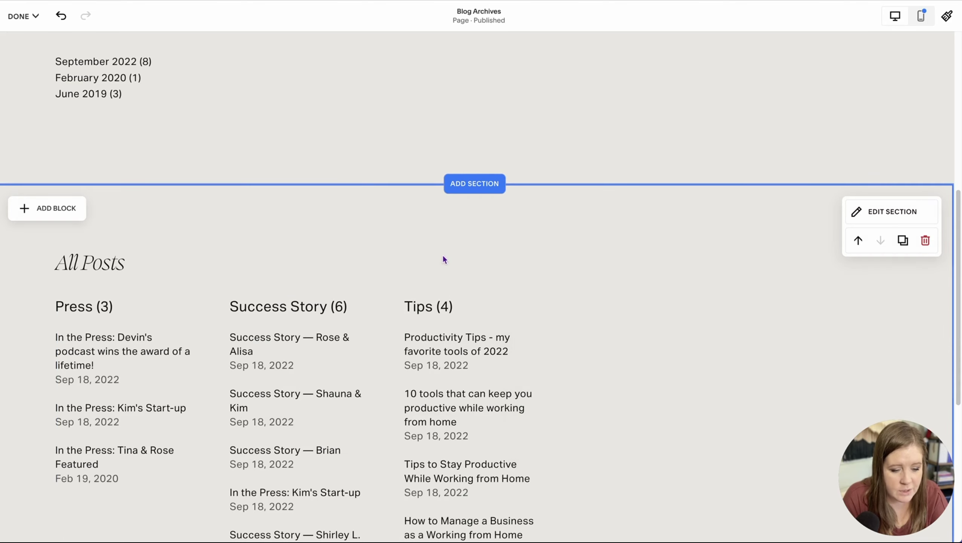
scroll(412, 361, "down", 5)
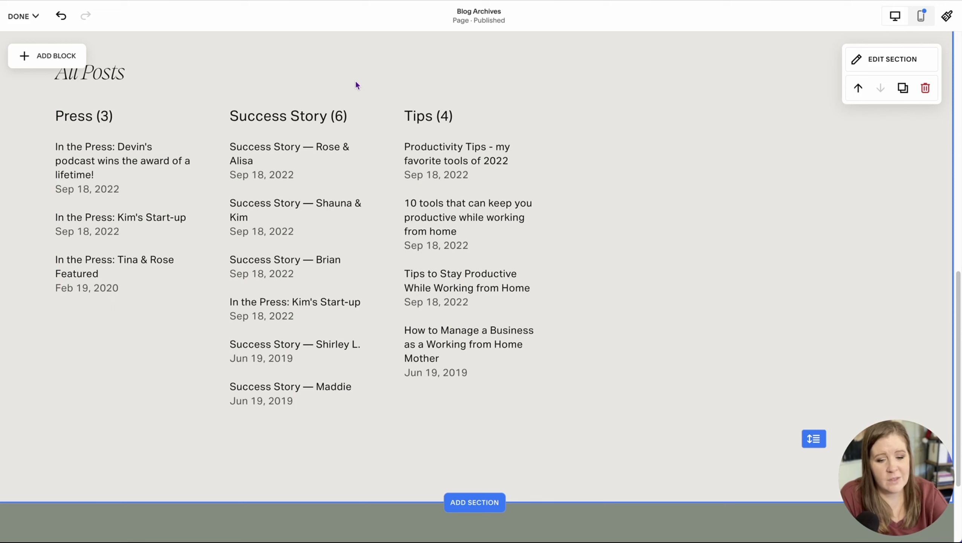
scroll(350, 183, "up", 3)
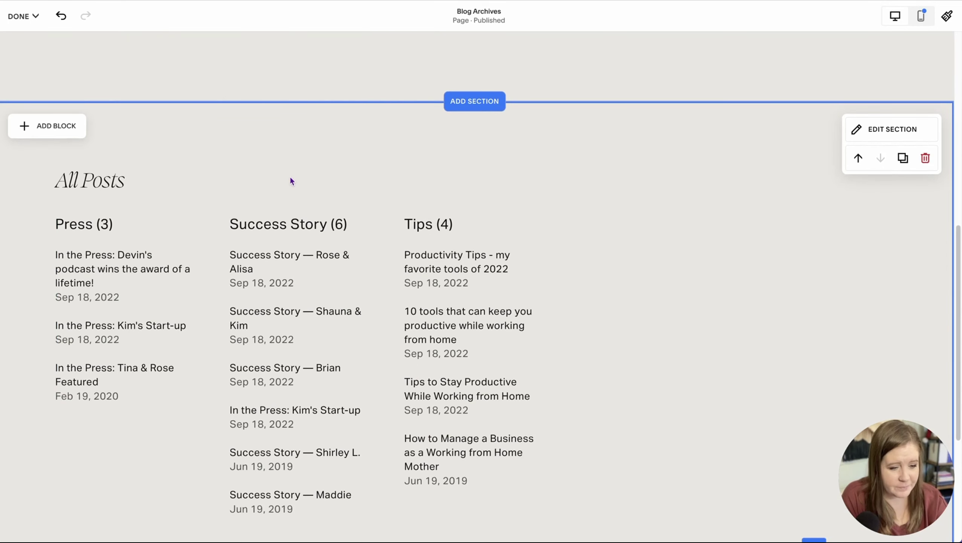
scroll(289, 176, "up", 10)
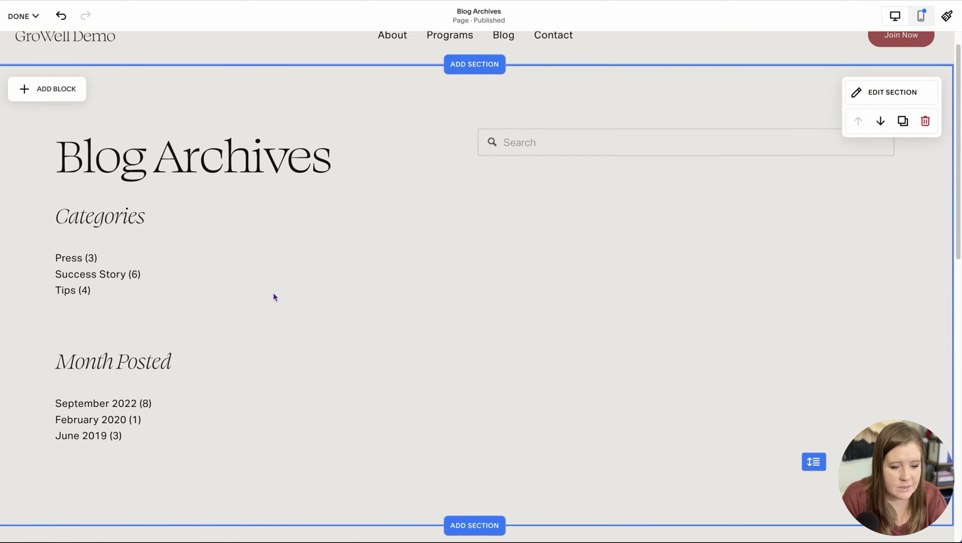
Step: Move the Month Posted heading and list into a column beside Categories
left_click_drag(38, 349, 178, 452)
left_click_drag(132, 377, 345, 226)
left_click(350, 357)
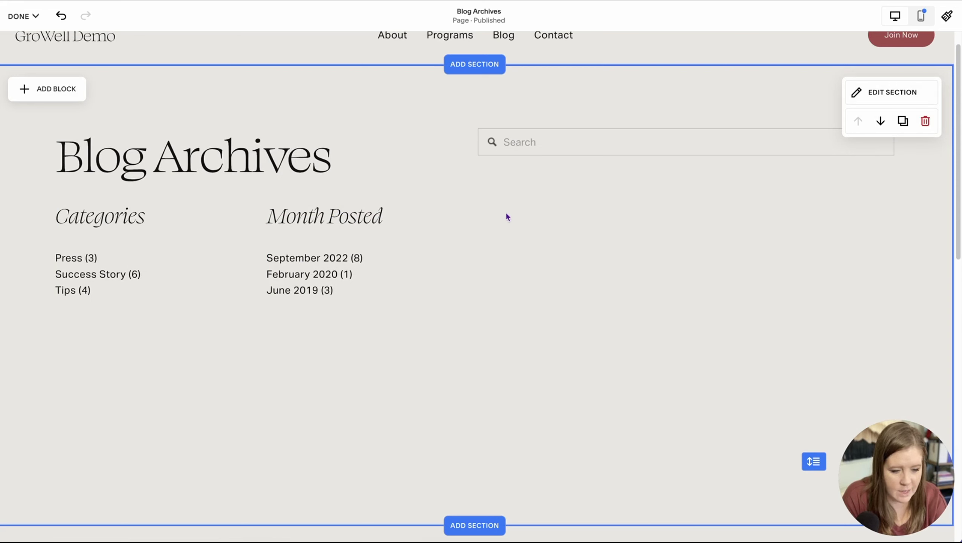
Step: Copy Month Posted into a third column, plus a stray copy below the lists
left_click(326, 287)
left_click_drag(311, 265, 538, 268)
left_click(547, 340)
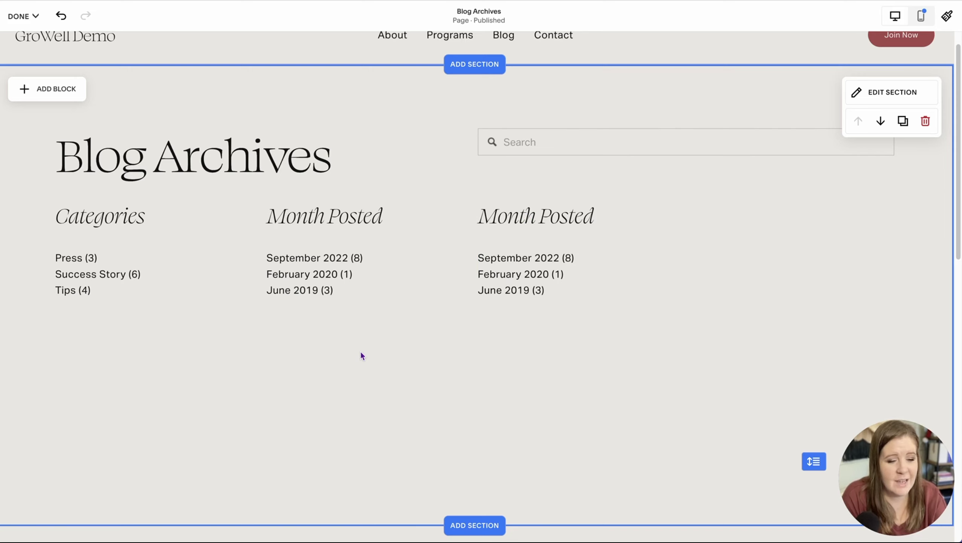
left_click_drag(334, 300, 325, 235)
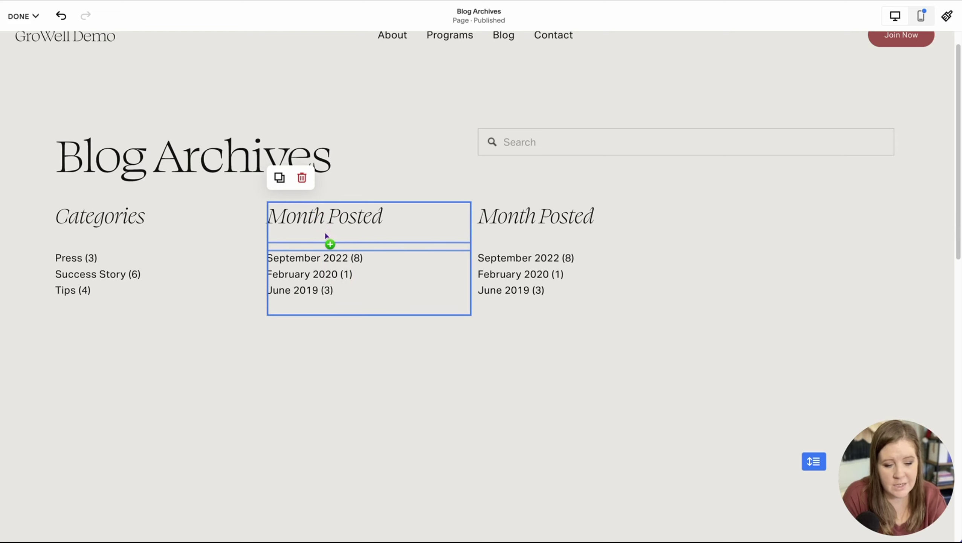
mouse_move(325, 234)
left_mouse_down()
mouse_move(388, 281)
mouse_move(437, 401)
left_mouse_up()
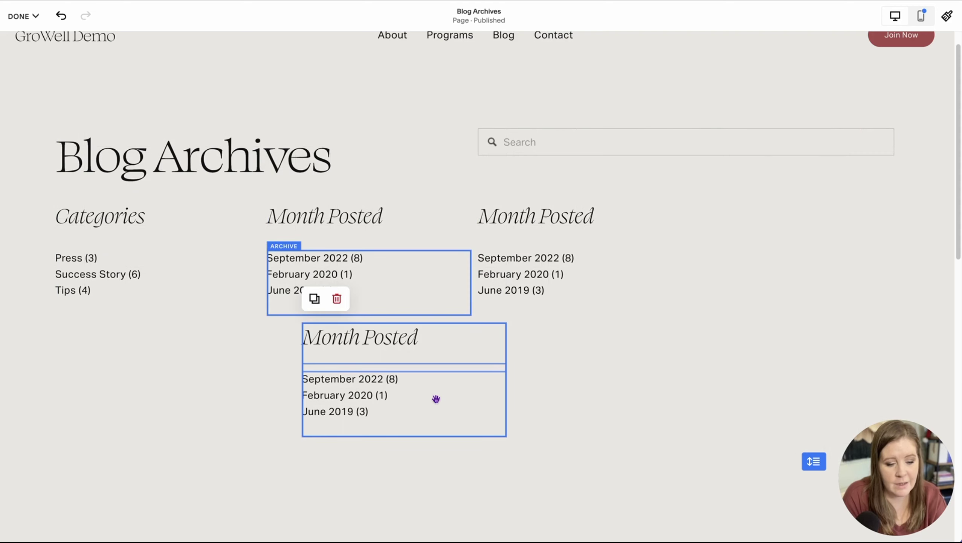
Step: Undo the stray copy and retype the third column's heading as 'Categories'
left_click(623, 392)
left_click(593, 216)
left_click_drag(594, 215, 478, 215)
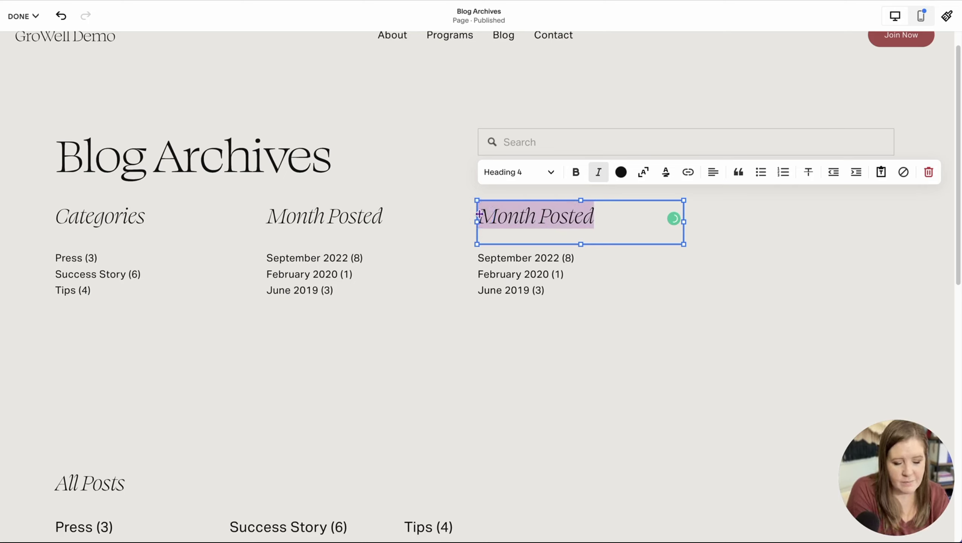
type("Categories")
Step: Set the third archive to a Dropdown layout titled 'Year', grouped by Year
left_click(491, 269)
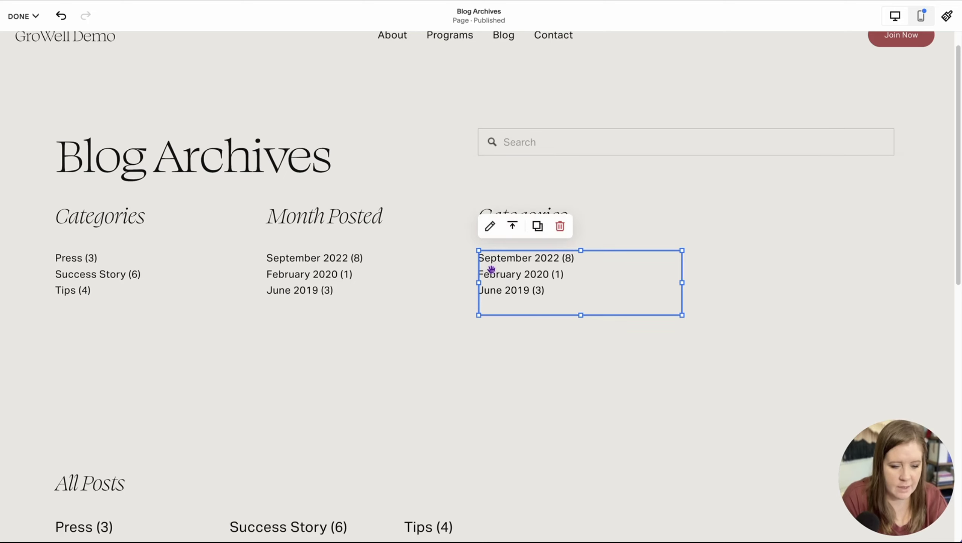
left_click(497, 270)
left_click(850, 205)
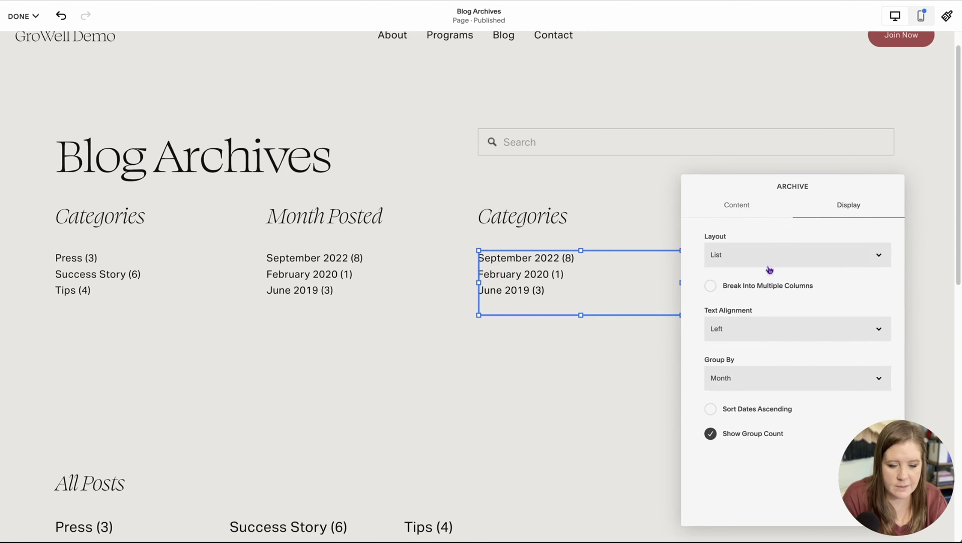
left_click(725, 256)
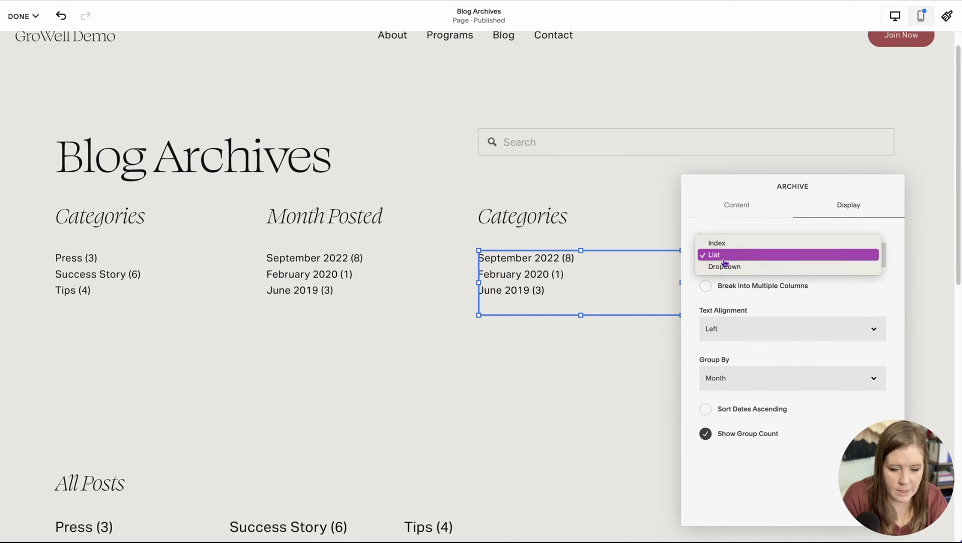
left_click(725, 268)
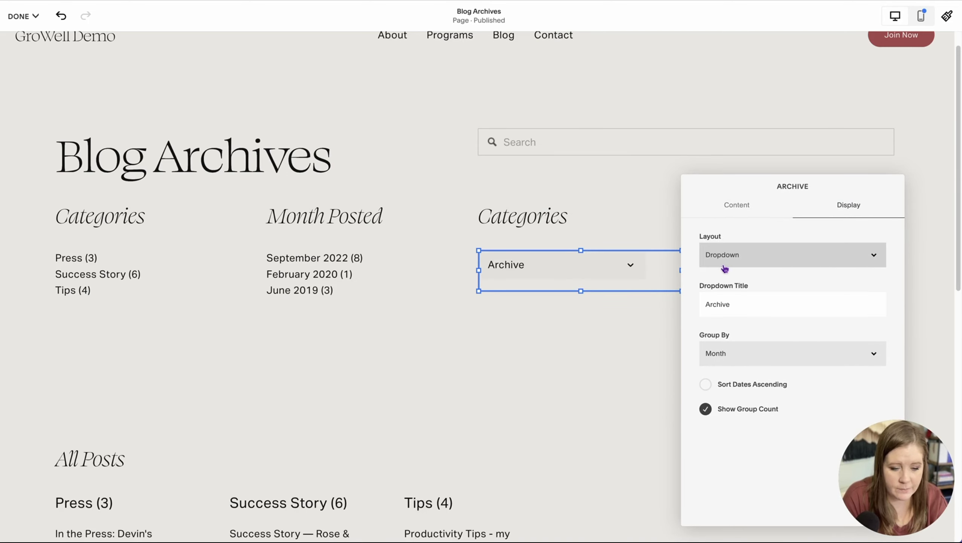
left_click(731, 359)
key("shift+Tab")
type("Year")
left_click(724, 353)
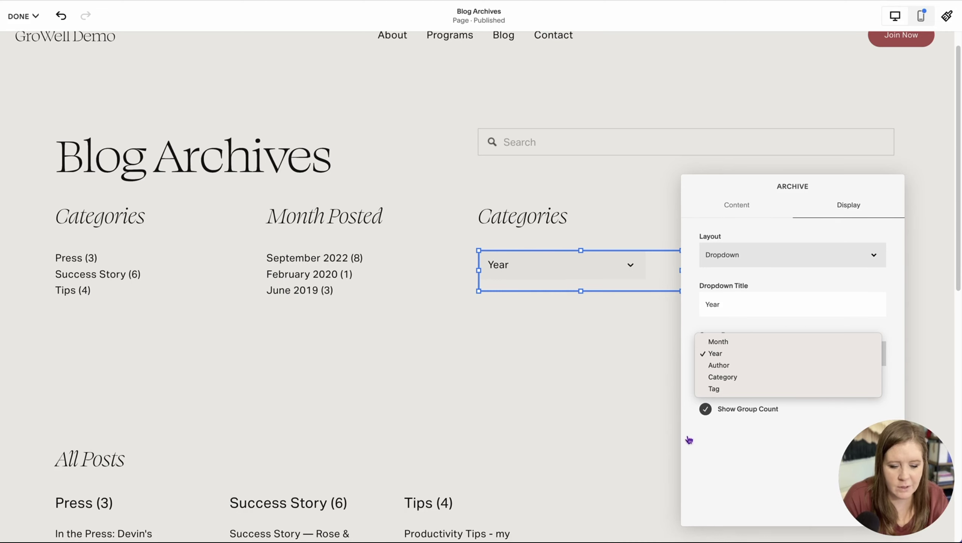
left_click(609, 390)
Step: Rename the third column's heading to 'Year Posted'
left_click(511, 215)
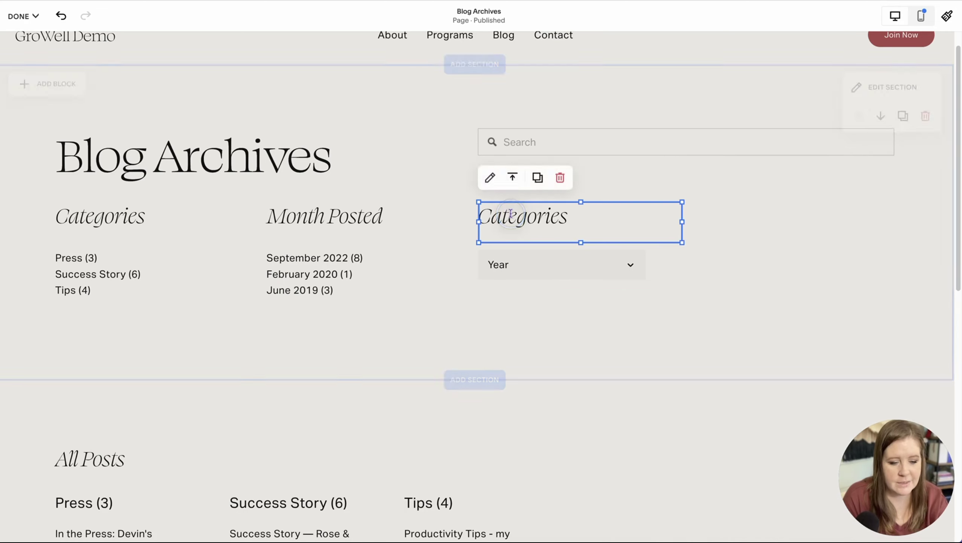
double_click(512, 215)
type("Year Posted")
left_click(546, 281)
left_click(535, 333)
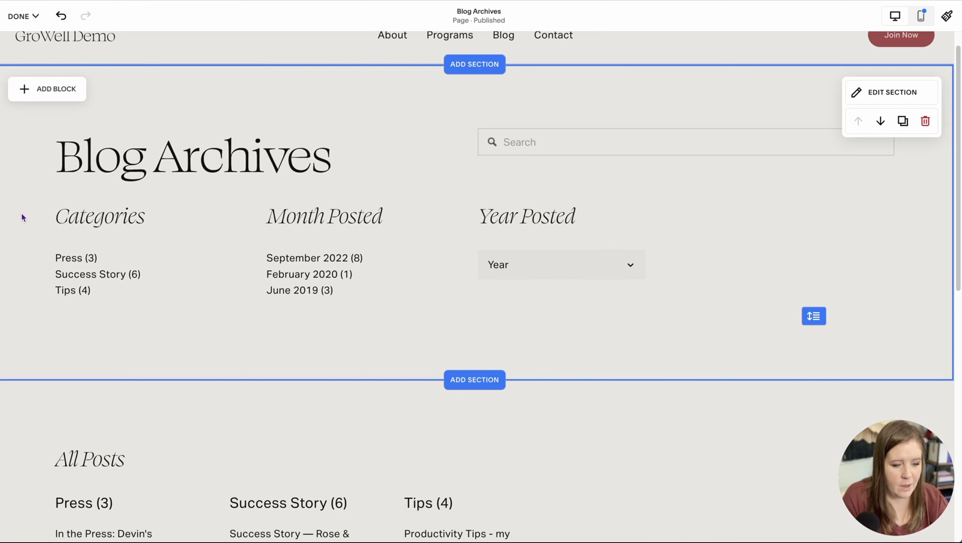
Step: Shift the columns right and add divider lines under the Categories and Year Posted headings
left_click_drag(21, 215, 613, 230)
left_click(836, 228)
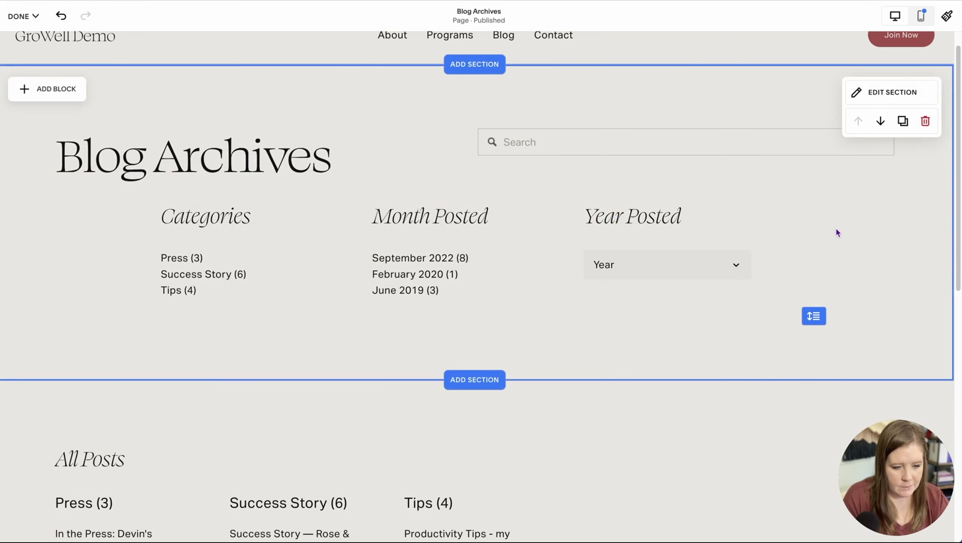
left_click(45, 92)
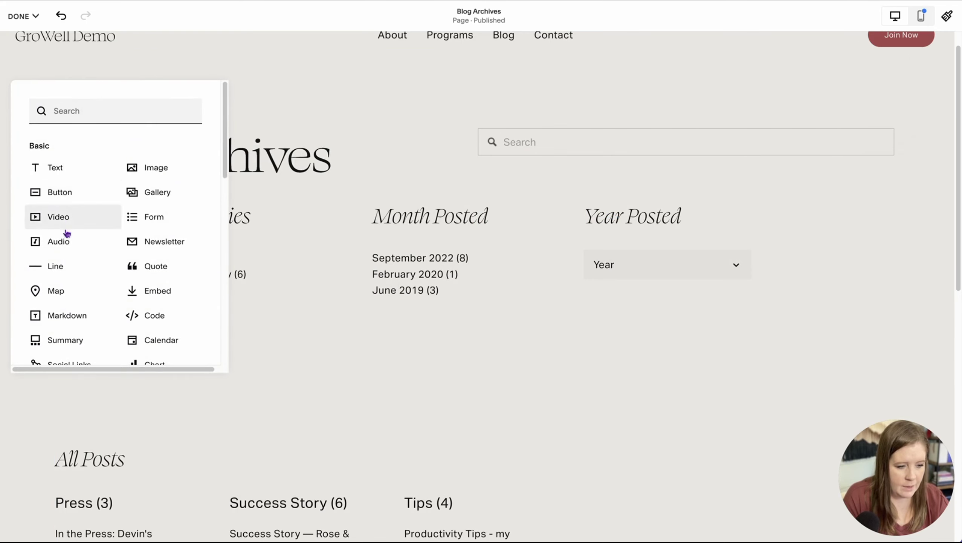
left_click(53, 268)
left_click_drag(87, 165, 189, 232)
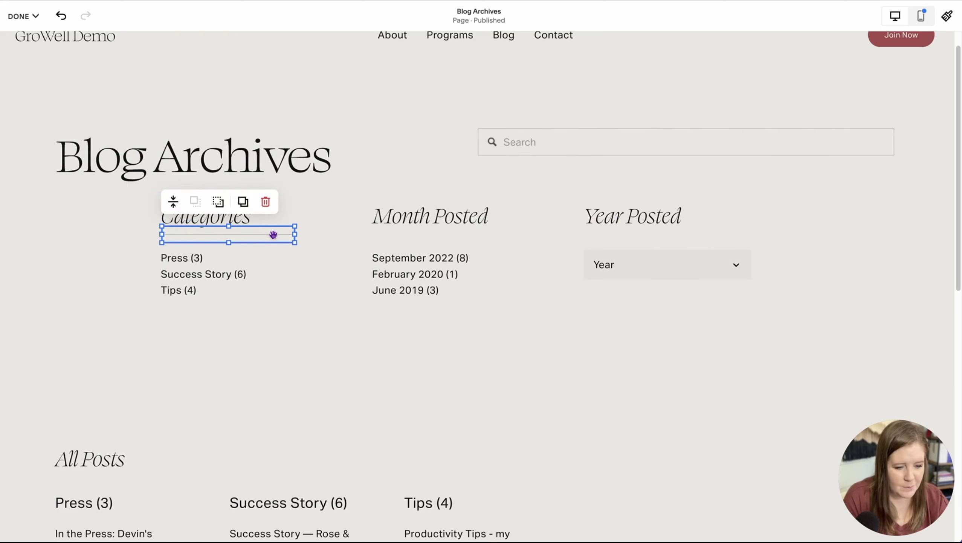
left_click_drag(294, 232, 365, 232)
left_click_drag(202, 226, 648, 226)
left_click(454, 201)
left_click(650, 353)
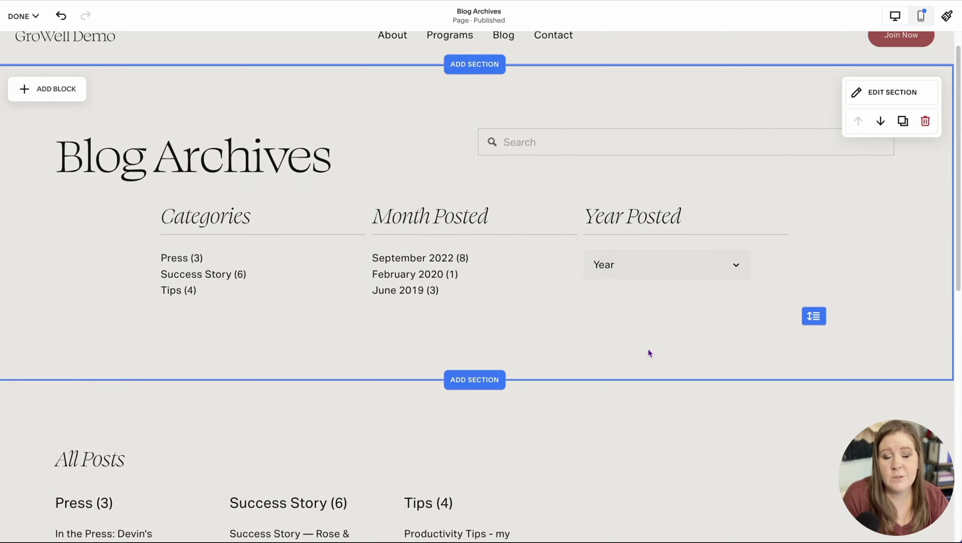
Step: Shift the Categories list left and the Year Posted heading, line and dropdown right
left_click(225, 290)
left_click_drag(226, 290, 212, 291)
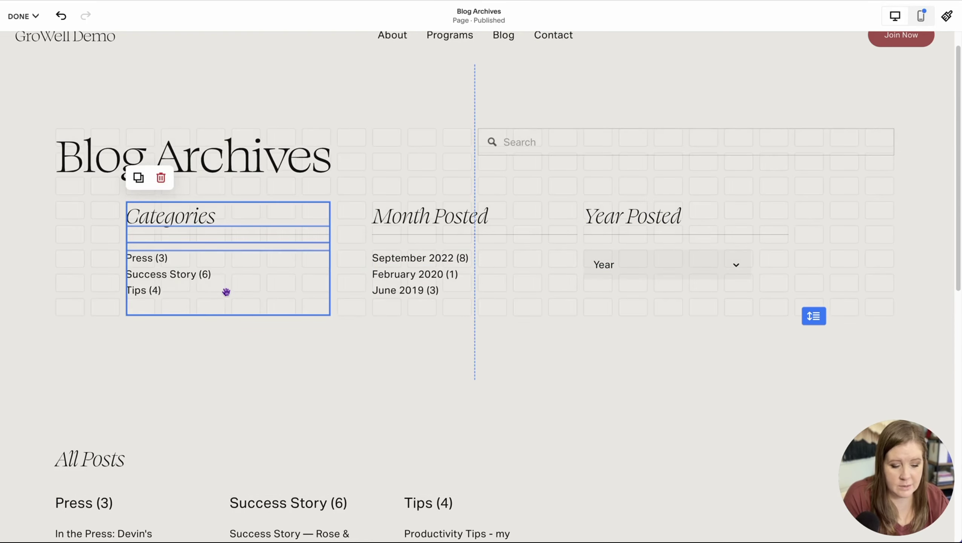
left_click_drag(816, 192, 675, 289)
left_click(665, 353)
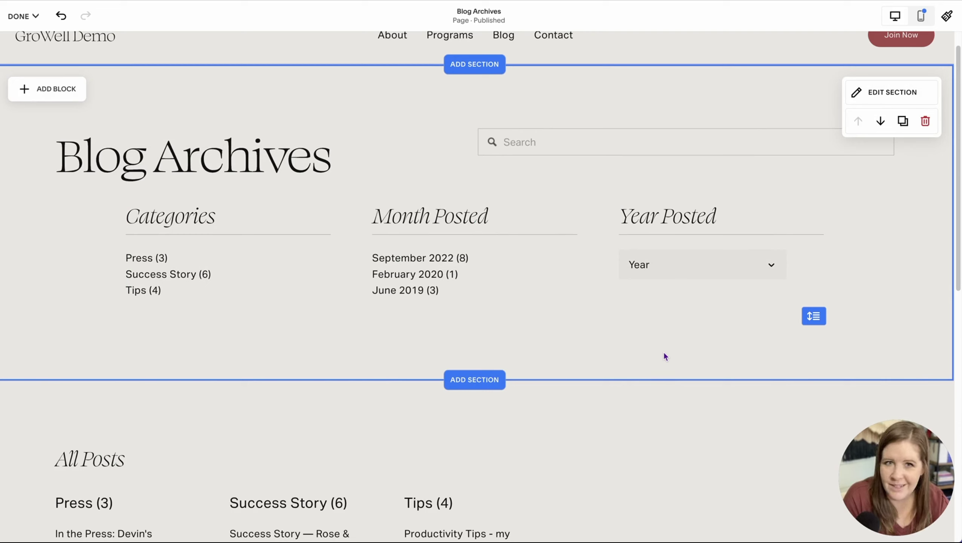
Step: Center the Blog Archives heading
left_click(284, 167)
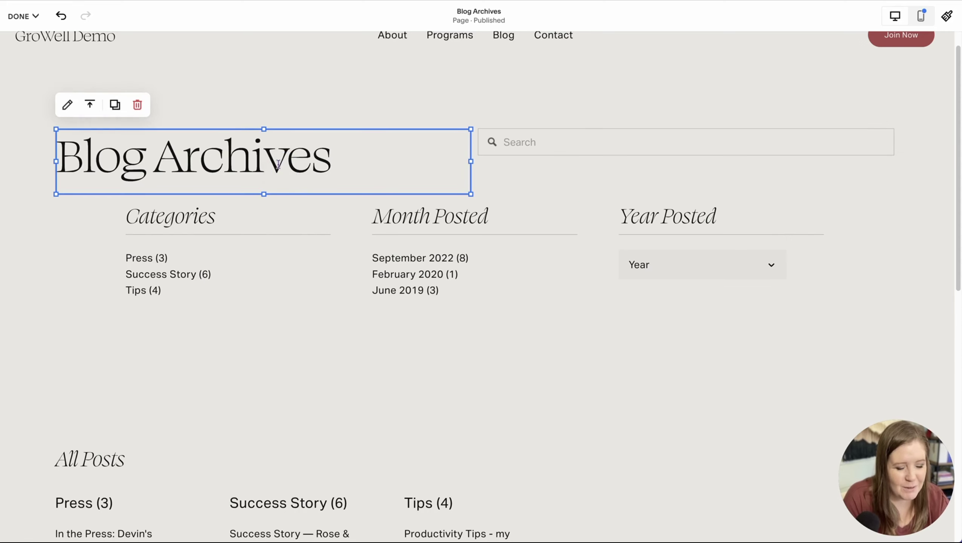
left_click(251, 163)
left_click(291, 99)
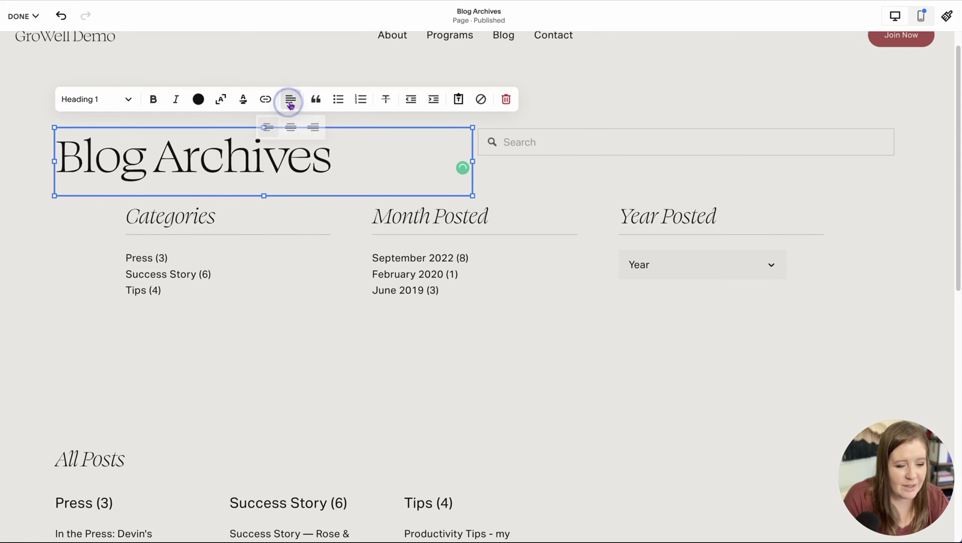
left_click(291, 126)
left_click(65, 225)
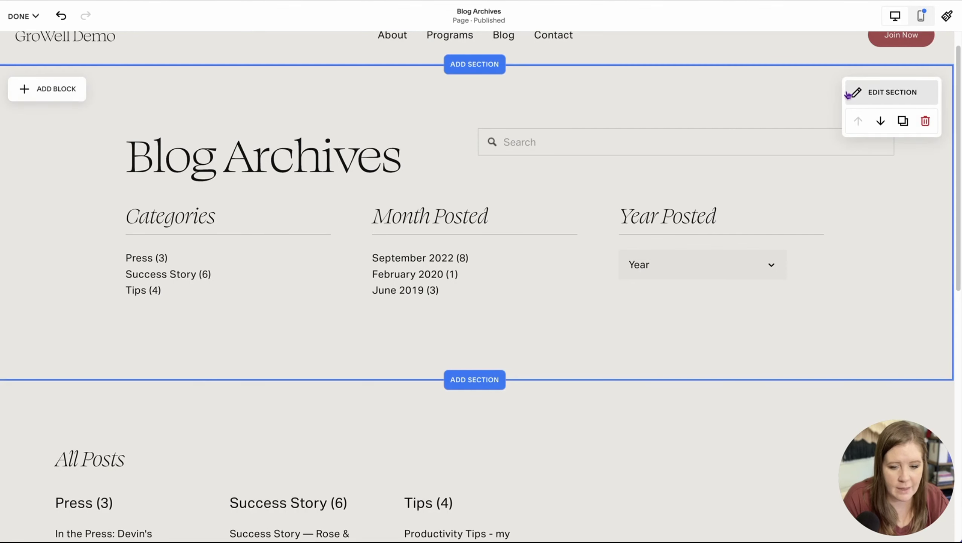
Step: Apply the Bright 1 colour theme to the section
left_click(879, 95)
left_click(883, 129)
left_click(860, 317)
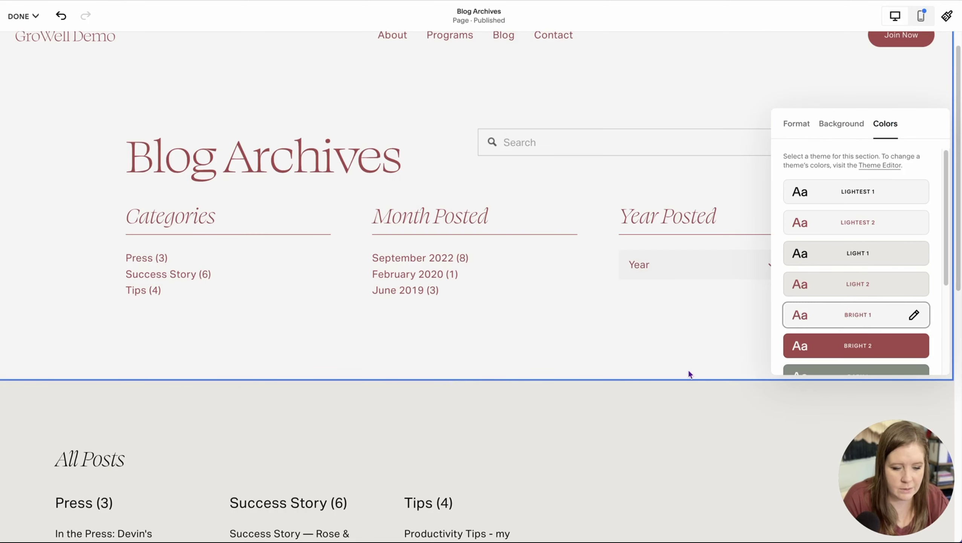
left_click(680, 358)
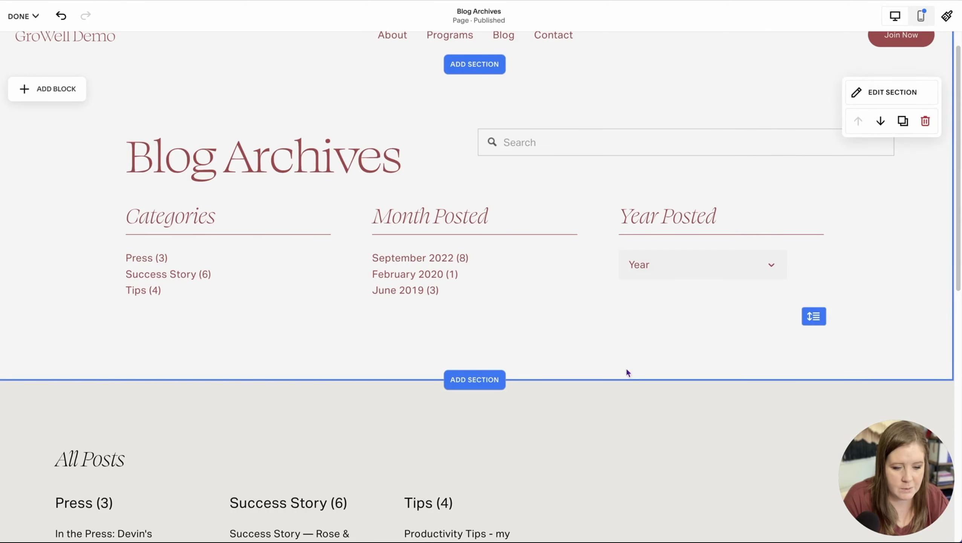
Step: Switch to mobile view and shorten the Search block to remove its empty space
left_click(922, 17)
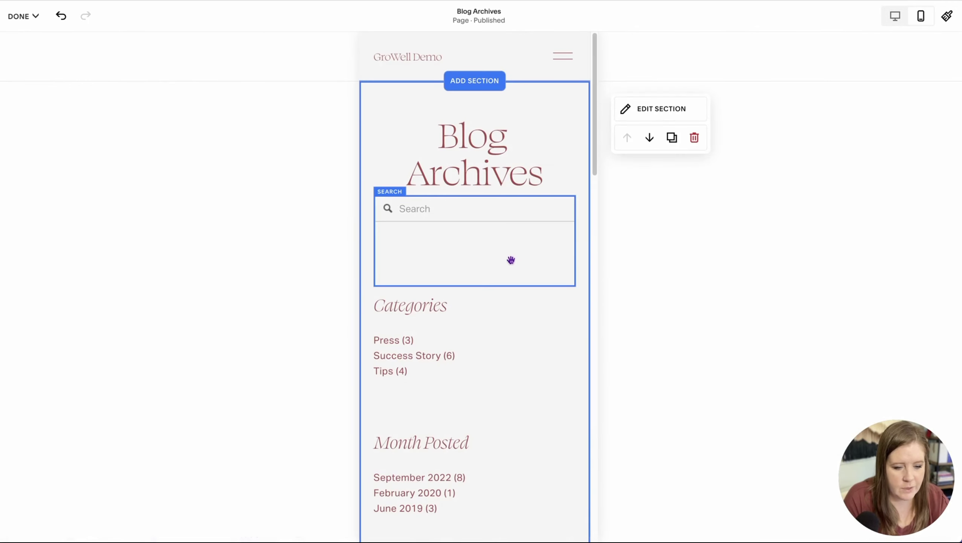
left_click(497, 207)
left_click_drag(475, 286, 456, 235)
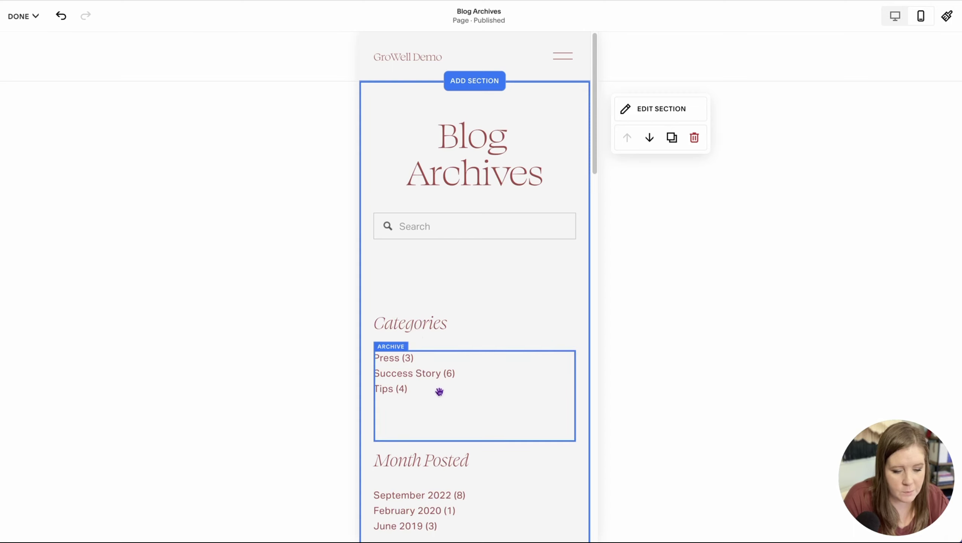
Step: Shorten the Year archive block to cut the empty space below it
scroll(440, 389, "down", 3)
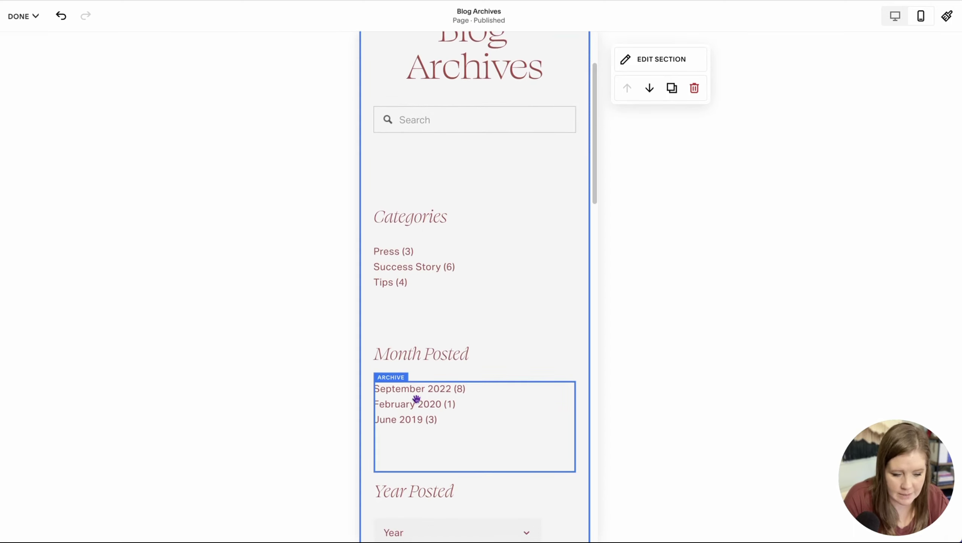
scroll(416, 399, "down", 3)
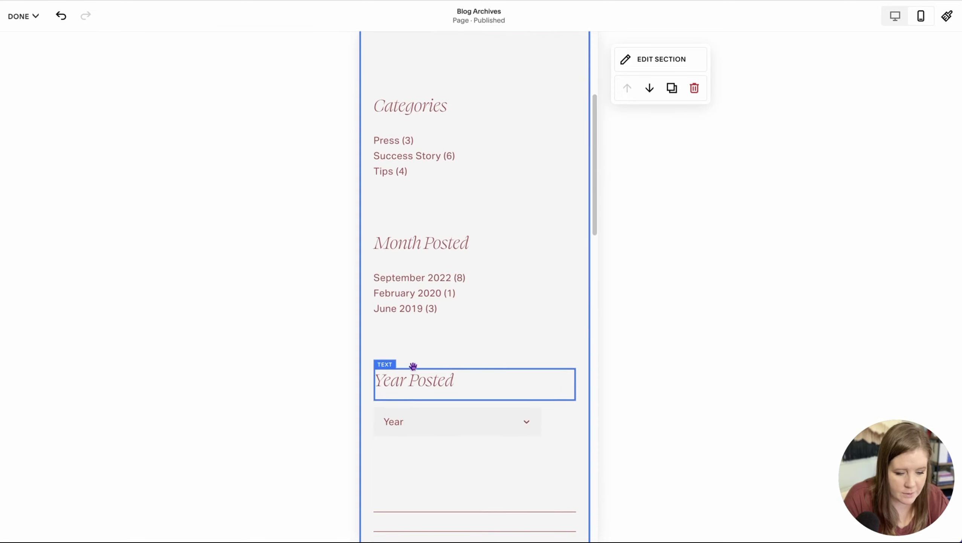
scroll(406, 444, "down", 1)
scroll(407, 445, "down", 3)
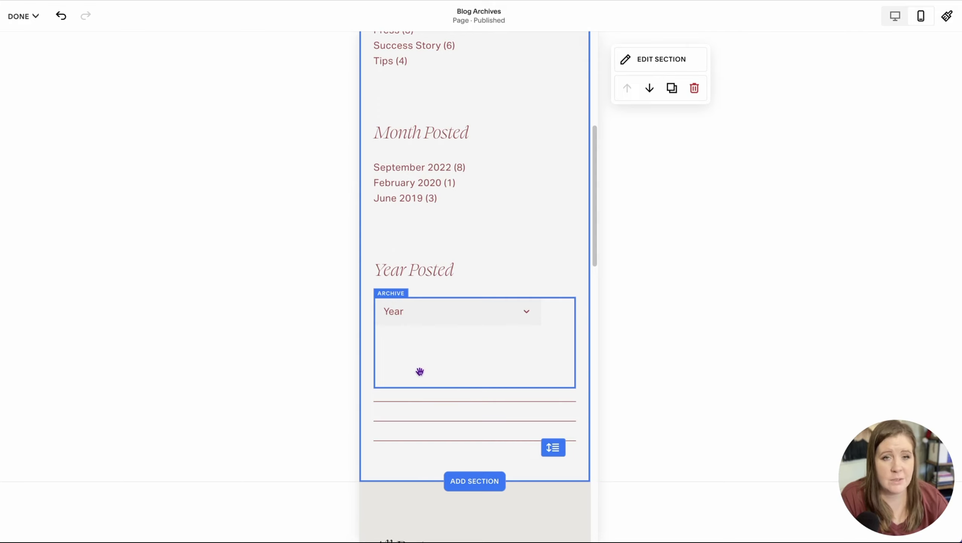
left_click(468, 376)
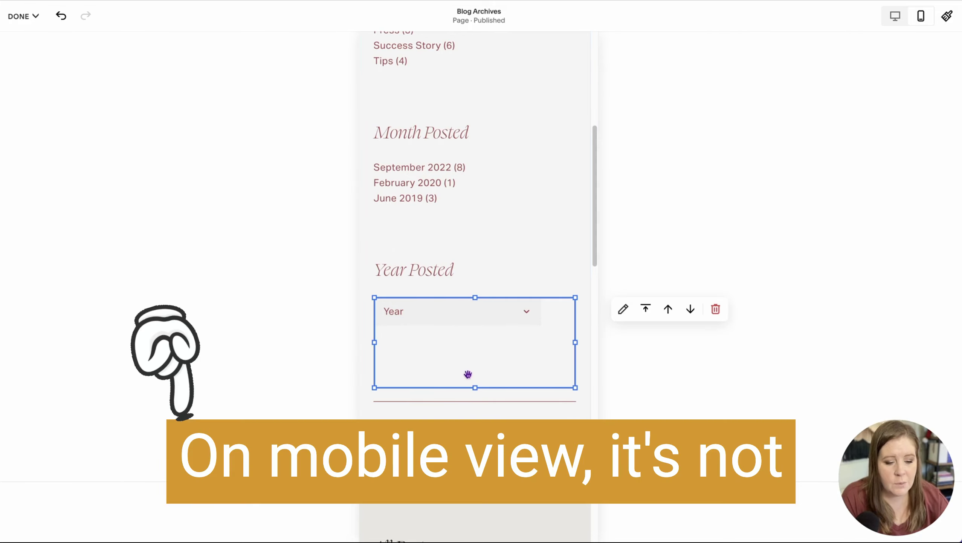
left_click_drag(475, 385, 474, 325)
left_click(455, 351)
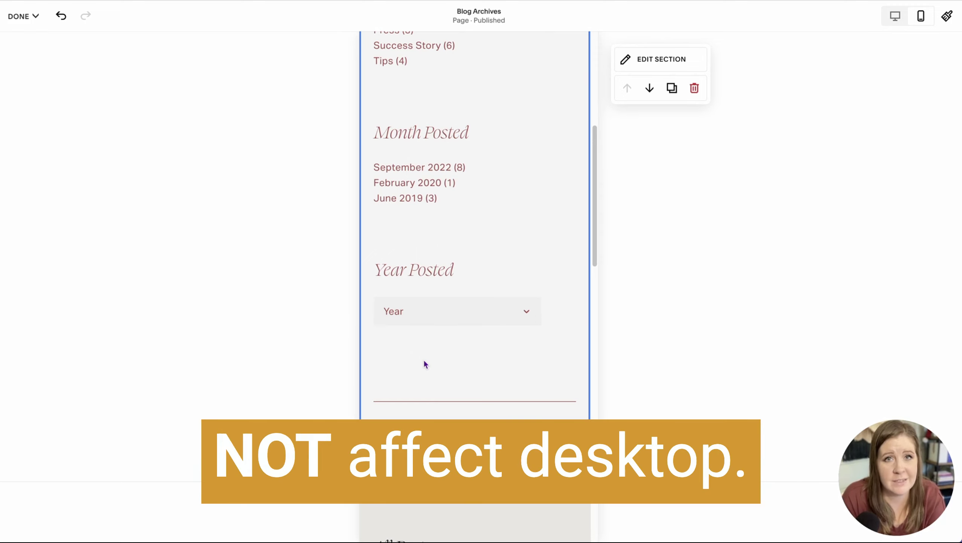
Step: Move the divider lines up under the Categories, Month Posted and Year Posted headings
left_click(428, 399)
left_click(428, 399)
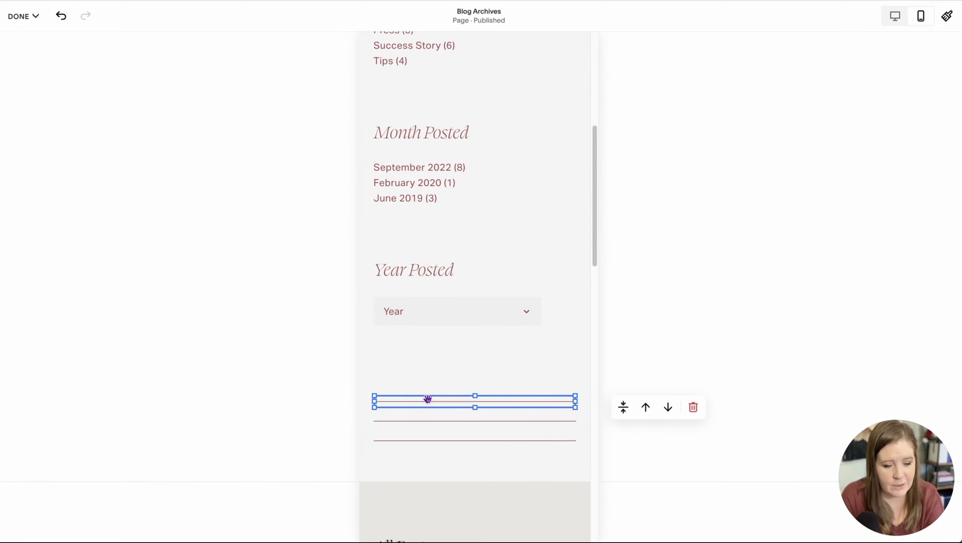
left_click_drag(428, 399, 427, 286)
left_click_drag(436, 419, 436, 163)
left_click_drag(426, 437, 434, 88)
scroll(434, 89, "up", 5)
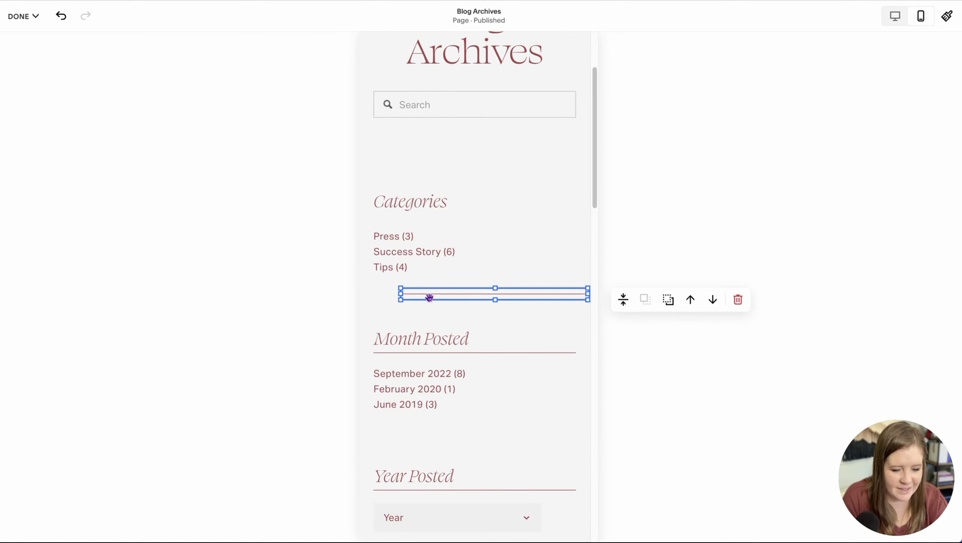
left_click_drag(430, 293, 416, 216)
left_click(466, 162)
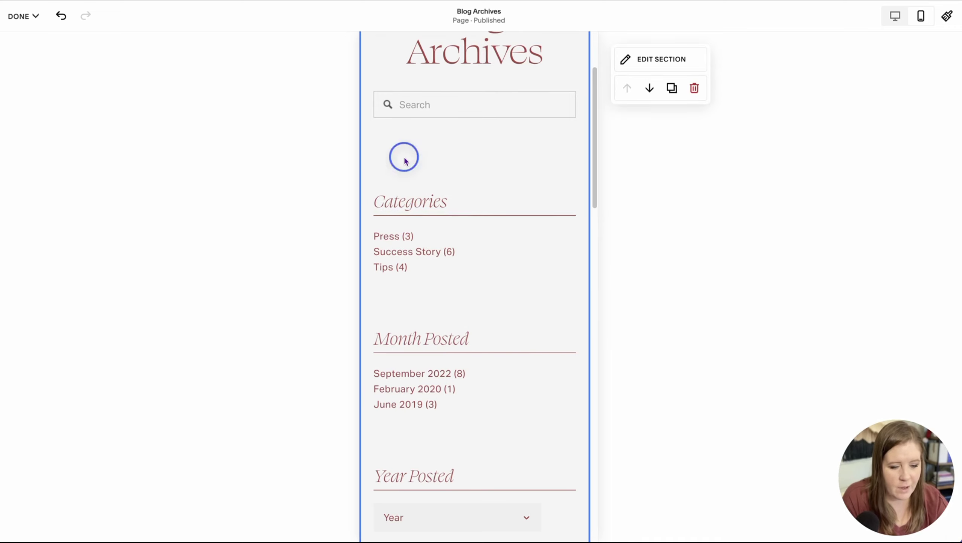
Step: Move the Categories block and the Month Posted group up to close the gaps
left_click(449, 242)
left_click_drag(449, 242, 449, 241)
left_click_drag(423, 309, 459, 519)
key("Up")
key("Up")
key("Up")
key("Up")
key("Up")
key("Up")
key("Up")
key("Up")
key("Up")
key("Up")
key("Up")
key("Up")
Step: Drag the section's bottom edge up to shrink it to fit its content
scroll(458, 506, "down", 4)
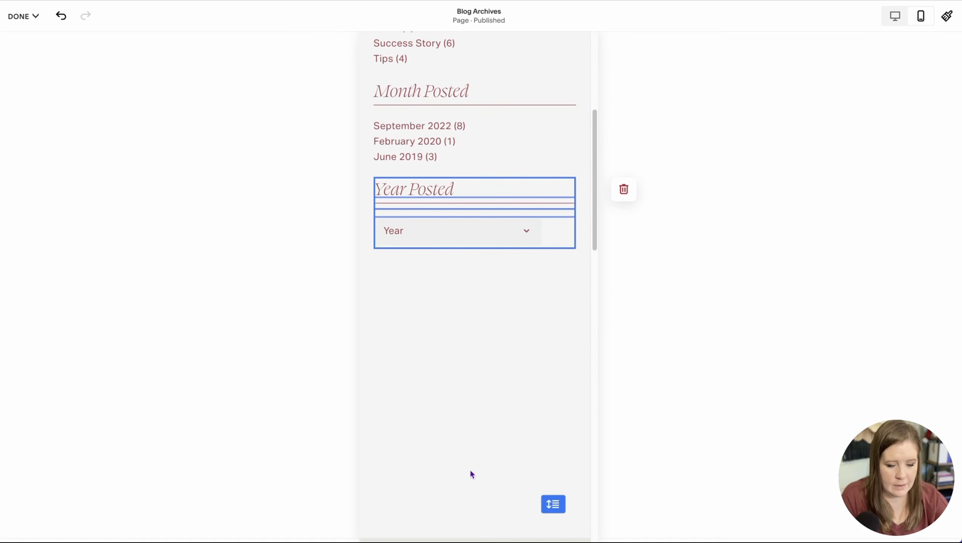
left_click(531, 462)
left_click_drag(552, 502, 554, 262)
left_click(554, 234)
scroll(484, 257, "up", 4)
scroll(483, 258, "up", 3)
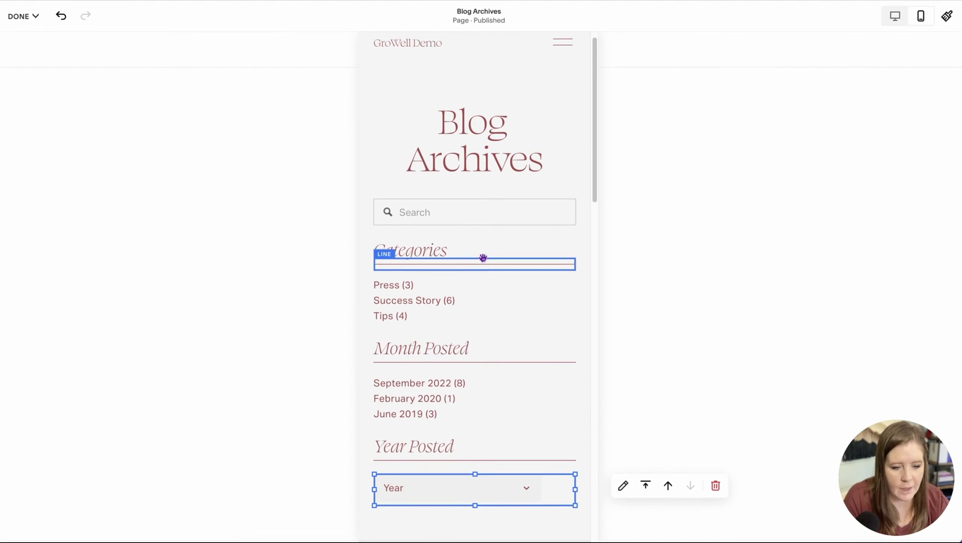
Step: Return to desktop view to see the three-column Blog Archives layout
left_click(895, 16)
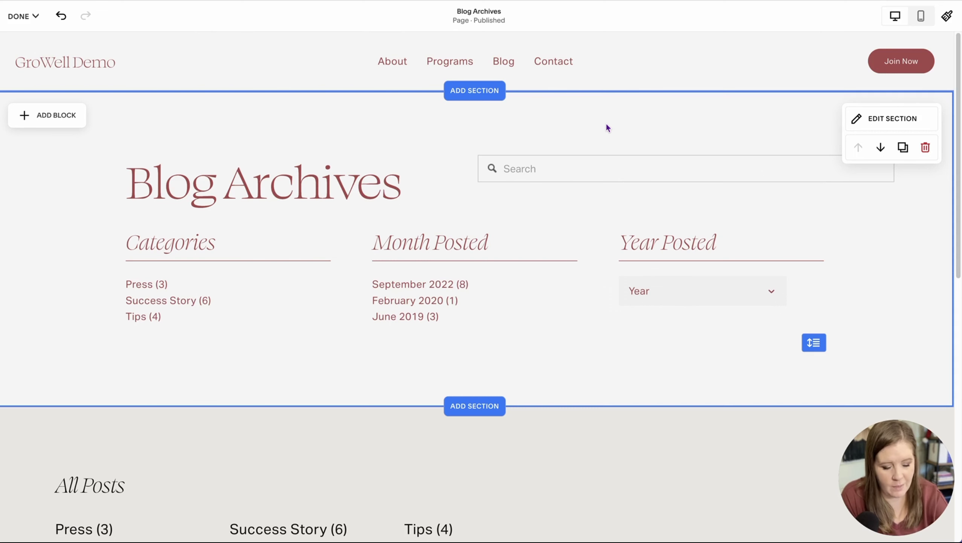
Step: Recheck mobile view by trying to move the Blog Archives heading, then return to desktop
left_click(329, 138)
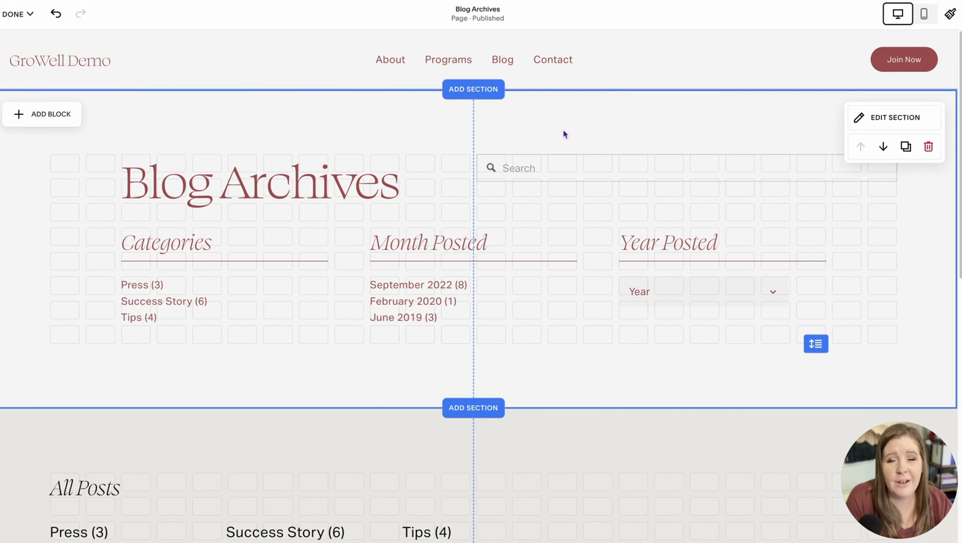
left_click(926, 14)
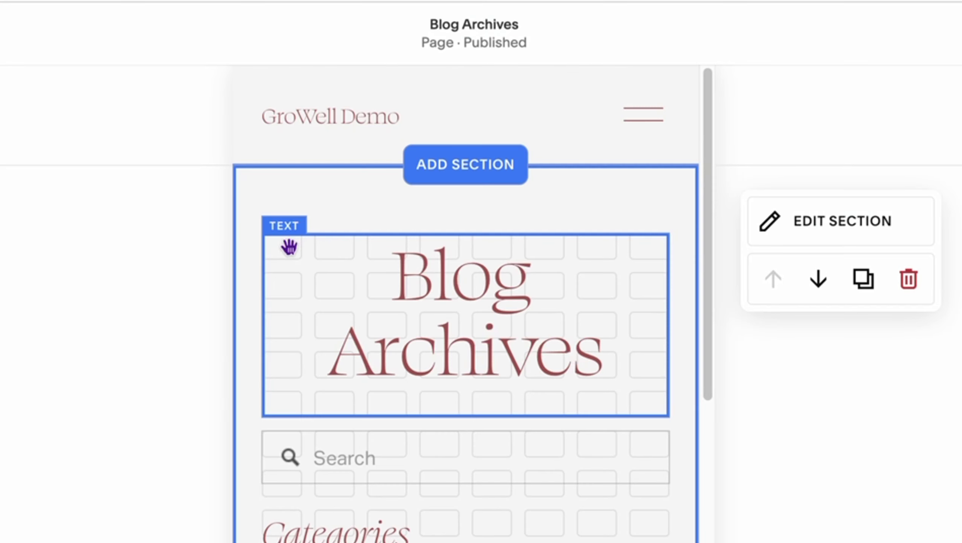
left_click_drag(386, 118, 475, 122)
left_click_drag(468, 250, 646, 249)
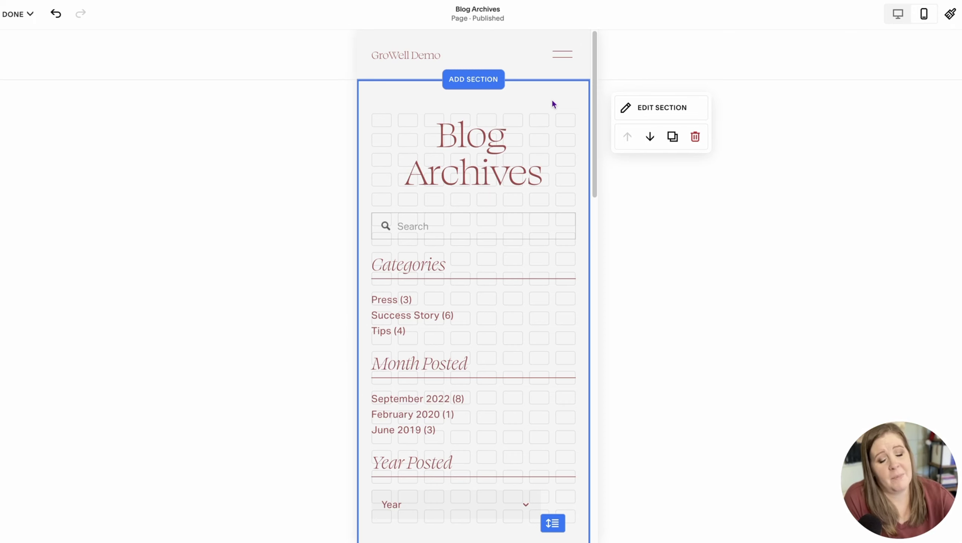
left_click(897, 14)
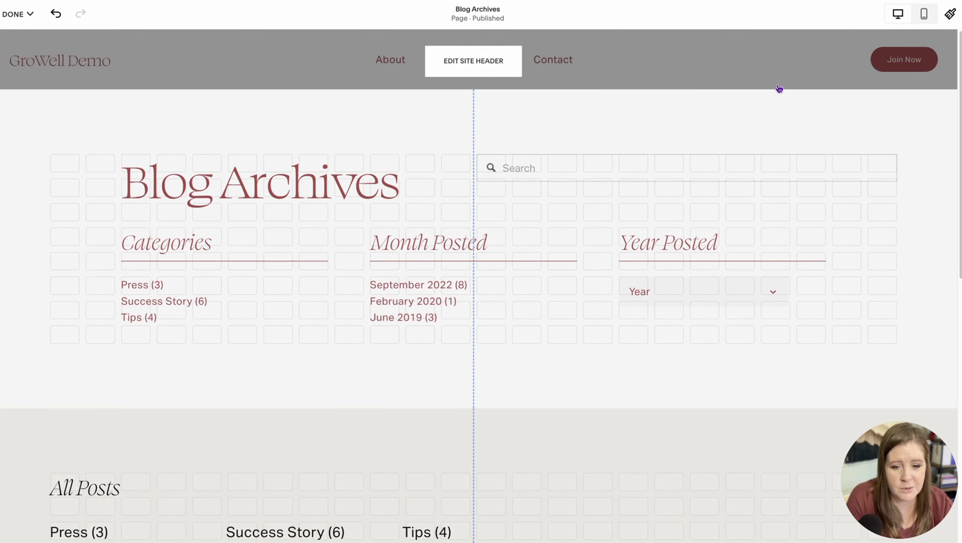
Step: Save the Blog Archives edits and scroll down the saved page
left_click(18, 14)
left_click(17, 45)
scroll(410, 212, "down", 6)
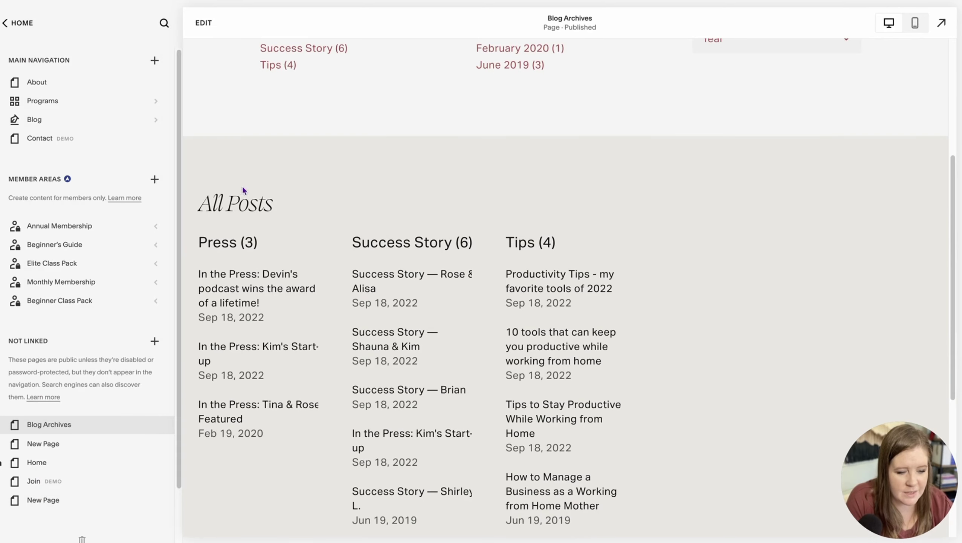
scroll(387, 230, "down", 7)
Step: Check that the Year dropdown lists 2022, 2020 and 2019, then close it
scroll(388, 234, "up", 8)
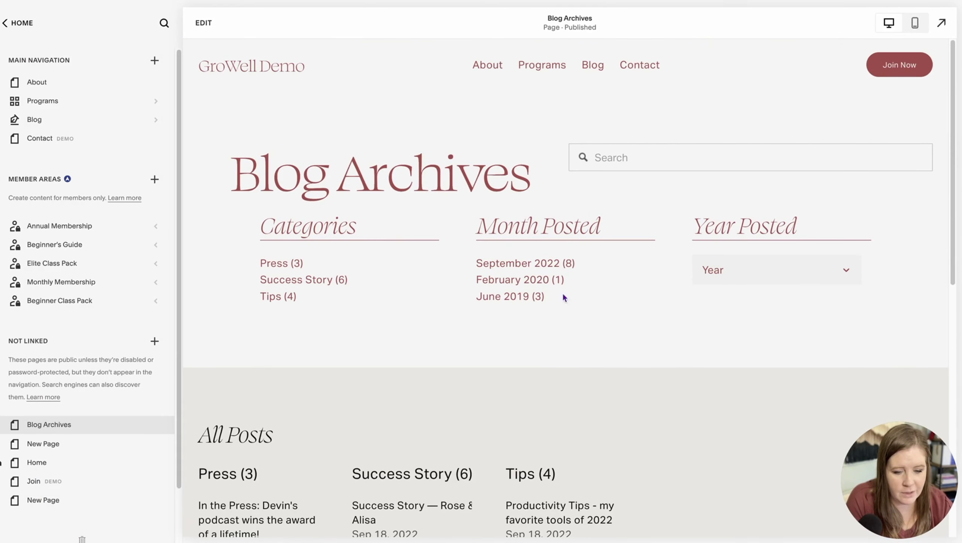
left_click(765, 275)
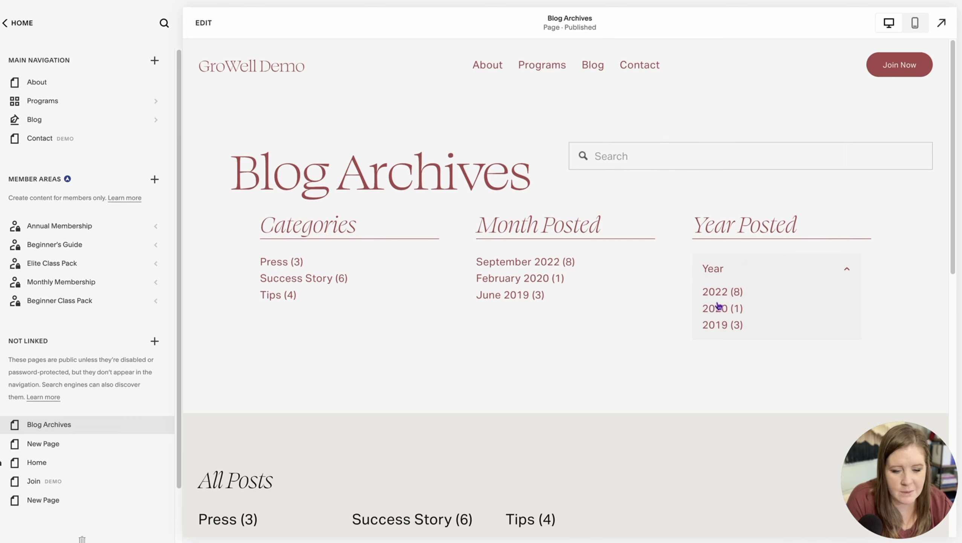
left_click(735, 268)
scroll(191, 147, "down", 10)
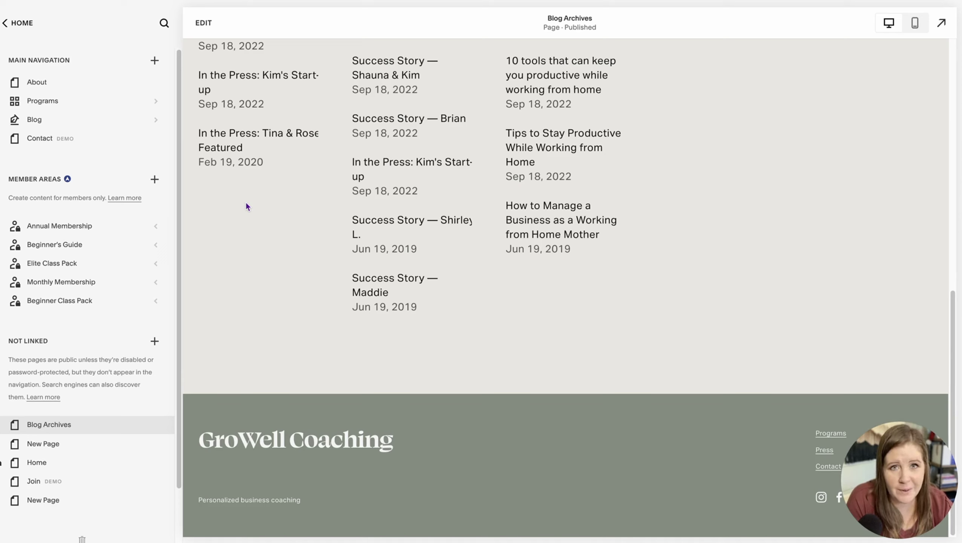
Step: Open Chrome DevTools on the Blog Archives page via Inspect and widen the page beside it
right_click(510, 290)
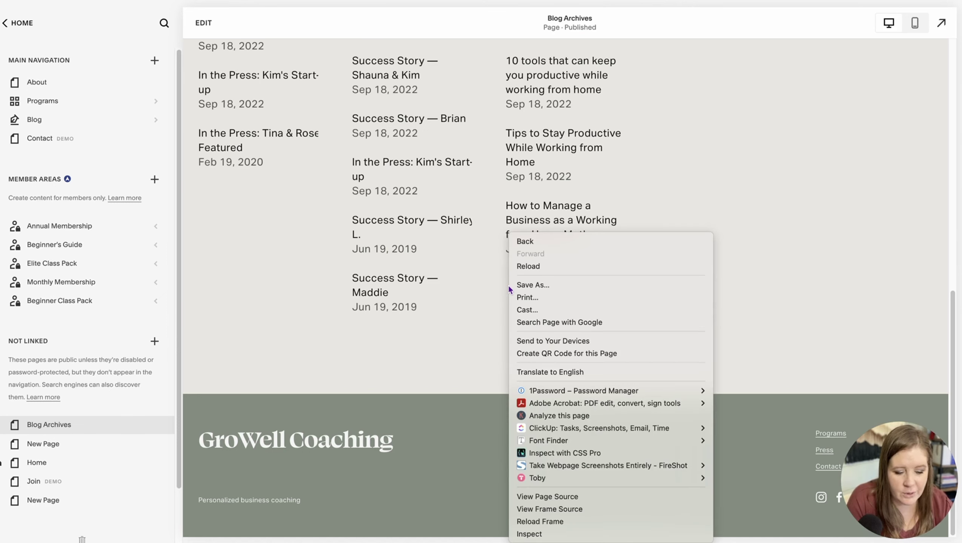
left_click(537, 534)
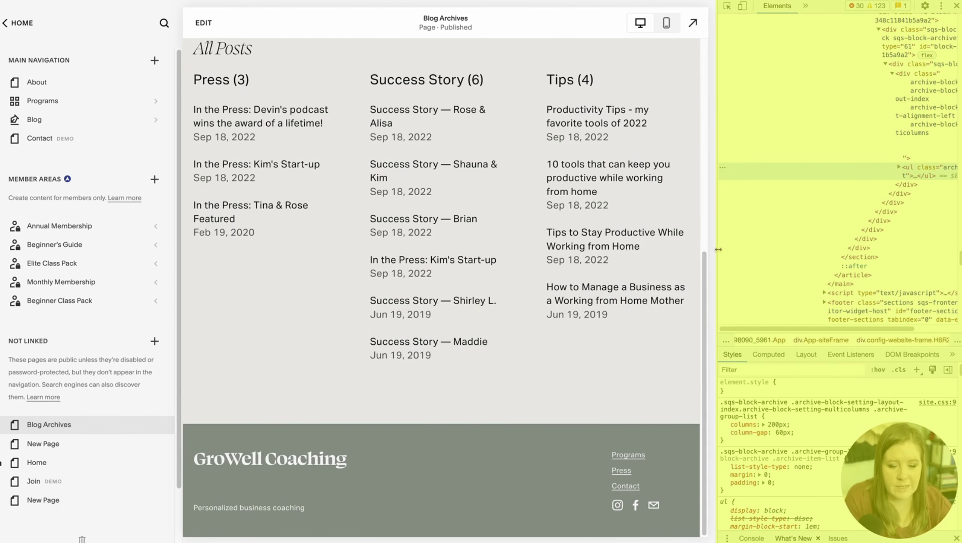
left_click_drag(716, 249, 846, 245)
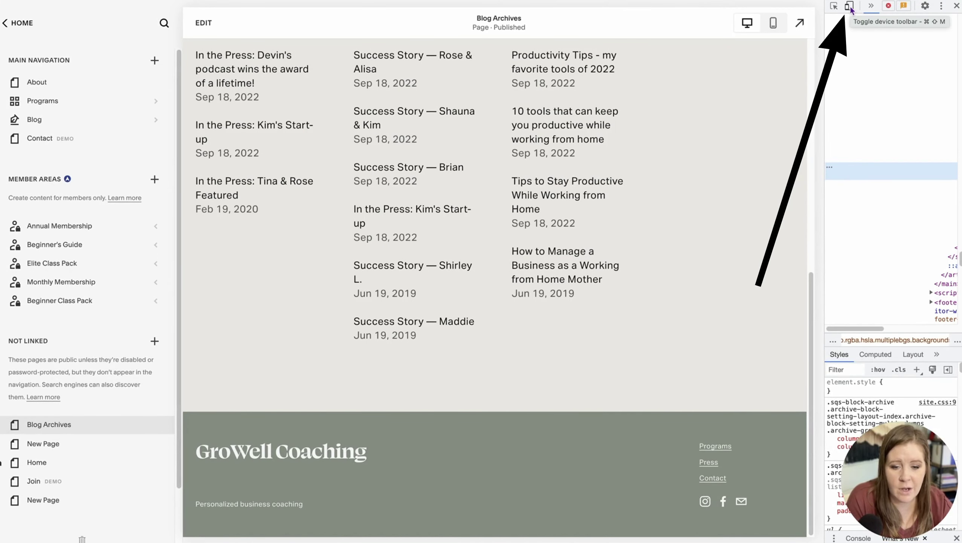
Step: Switch to the Responsive device preview and test narrower widths, ending near 1391 px wide
left_click(850, 6)
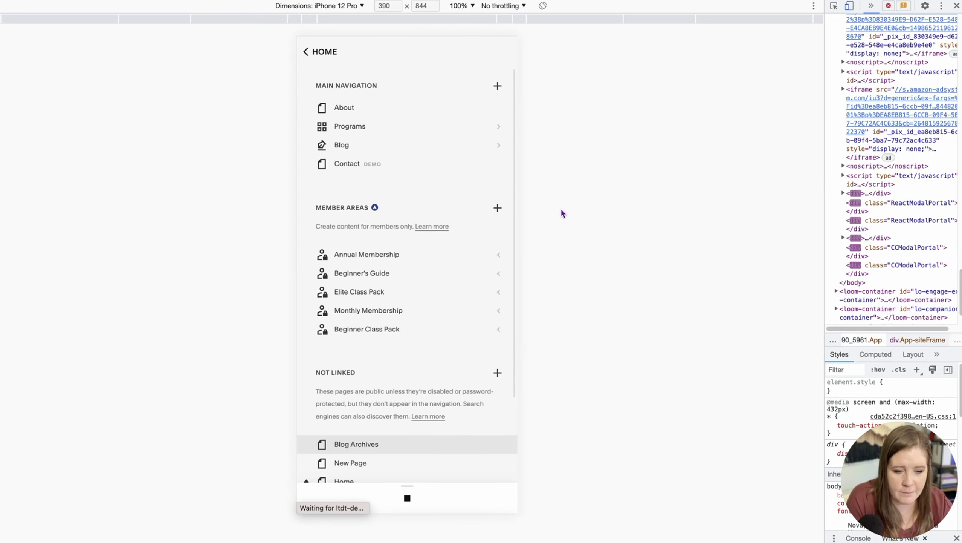
left_click(342, 5)
key("Escape")
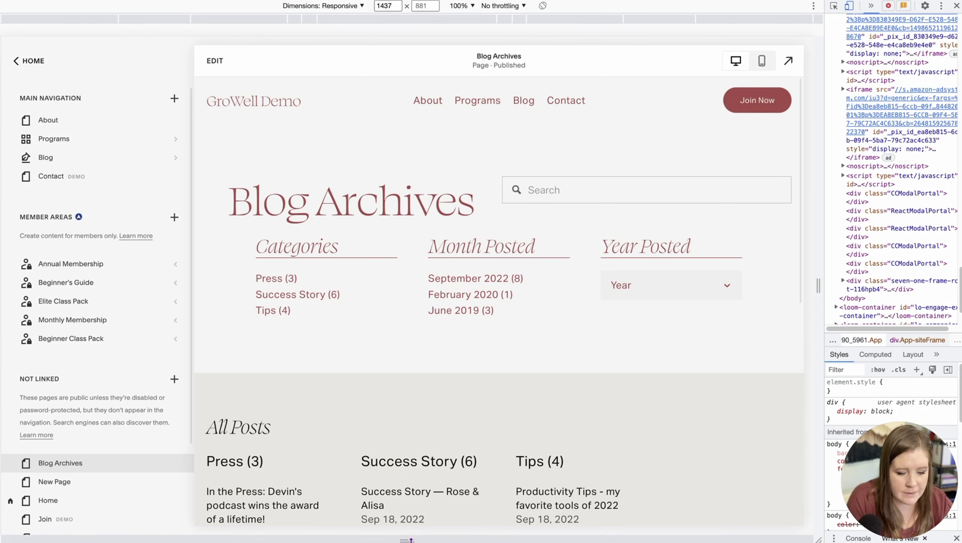
mouse_move(411, 539)
left_mouse_down()
mouse_move(410, 351)
mouse_move(427, 537)
left_mouse_up()
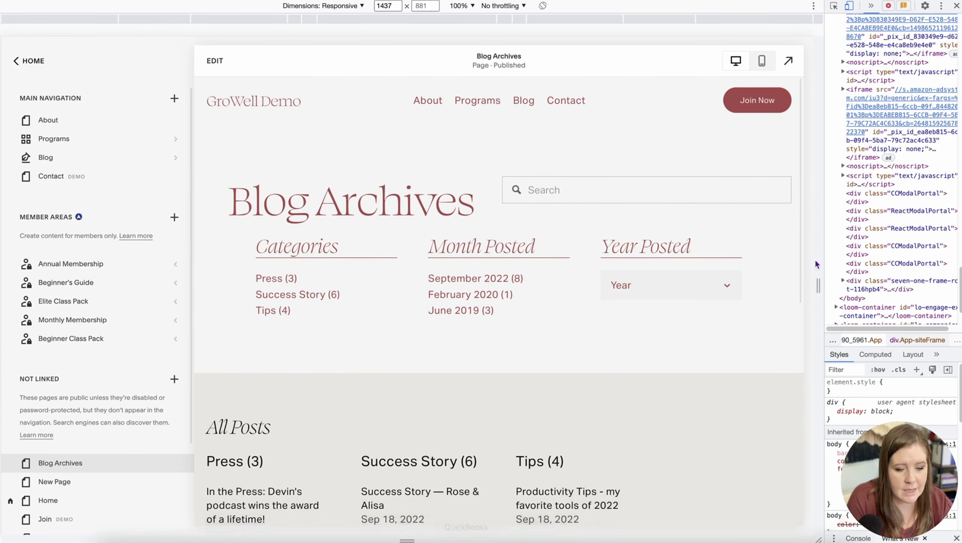
mouse_move(818, 286)
left_mouse_down()
mouse_move(653, 299)
mouse_move(819, 285)
left_mouse_up()
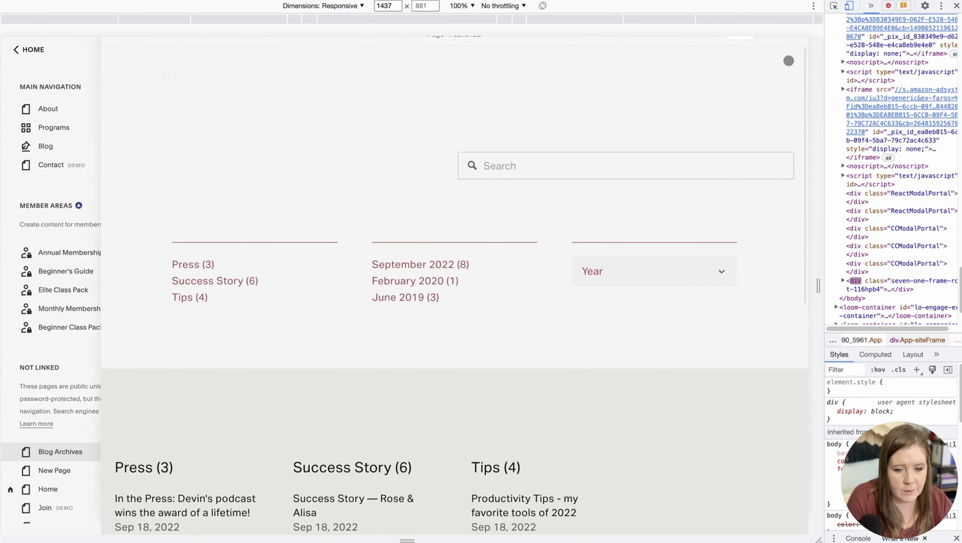
left_click_drag(818, 288, 650, 292)
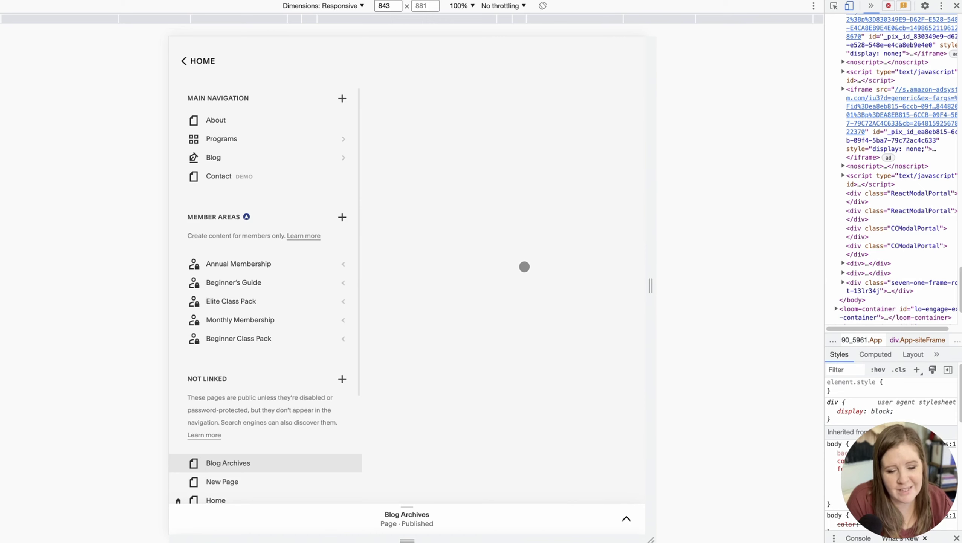
left_click_drag(651, 285, 805, 292)
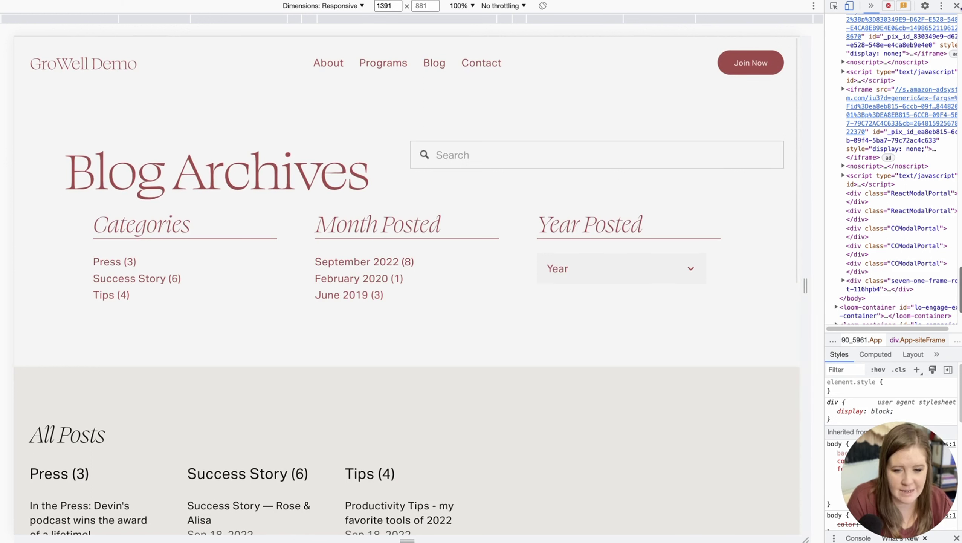
Step: Close DevTools and load the Squarespace admin dashboard at /config
left_click(957, 6)
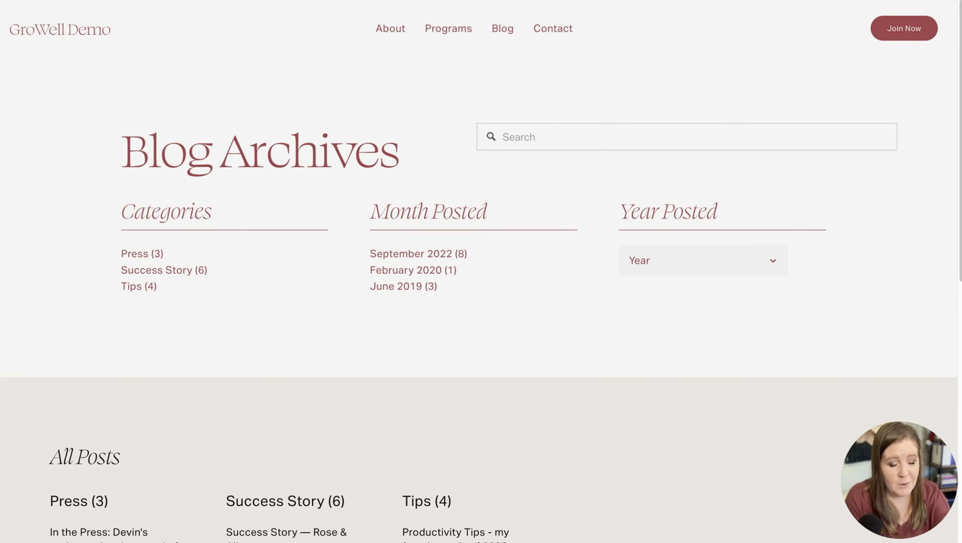
key("BackSpace")
key("BackSpace")
key("BackSpace")
key("BackSpace")
key("BackSpace")
key("BackSpace")
key("BackSpace")
key("BackSpace")
key("BackSpace")
key("BackSpace")
key("BackSpace")
key("BackSpace")
key("BackSpace")
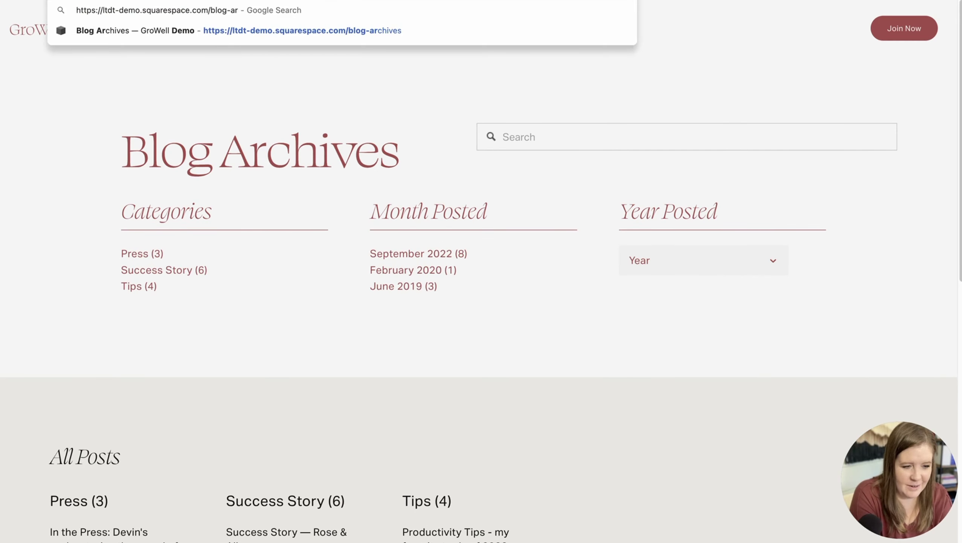
type("c")
type("onfig")
key("Return")
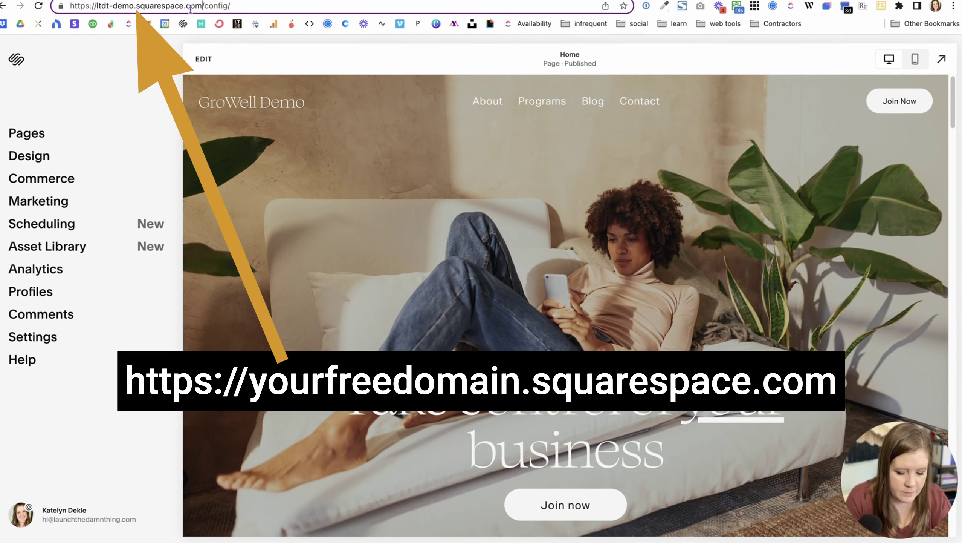
left_click_drag(69, 6, 190, 8)
key("super+c")
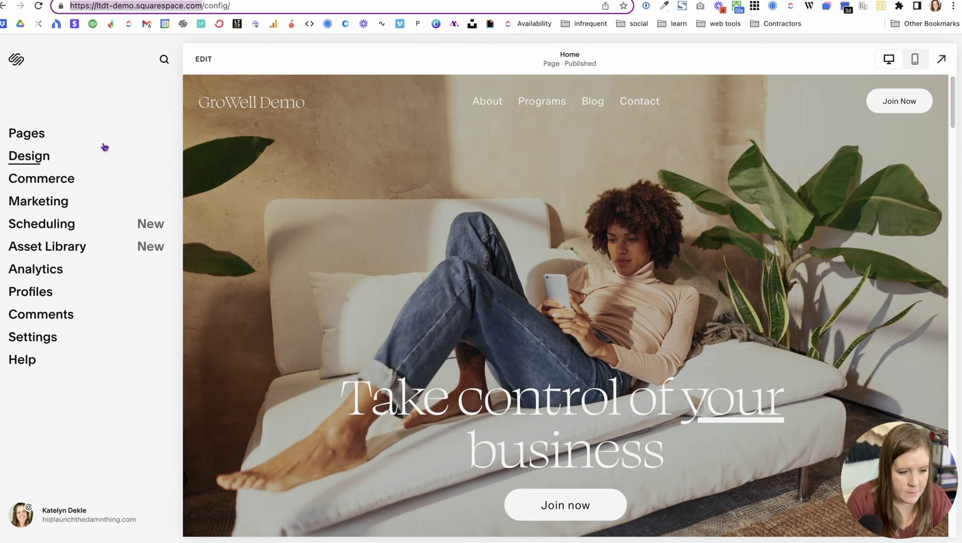
Step: Set Site Availability to Password Protected with a new site password and save it
left_click(39, 336)
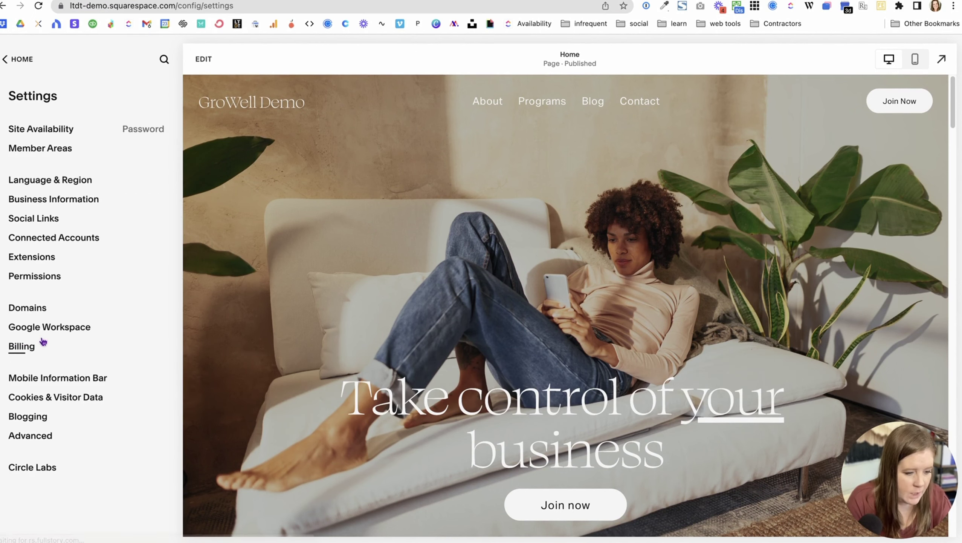
left_click(56, 129)
left_click(90, 250)
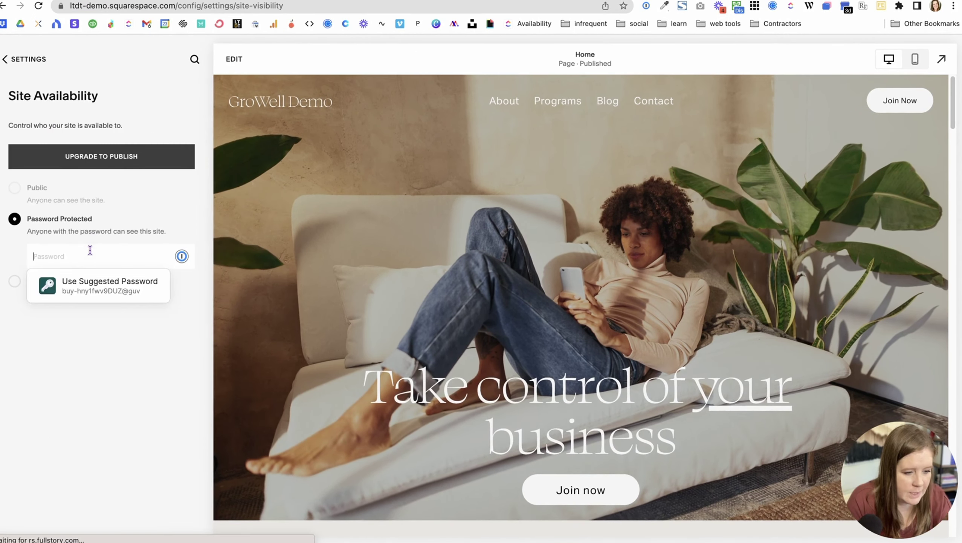
type("•••••")
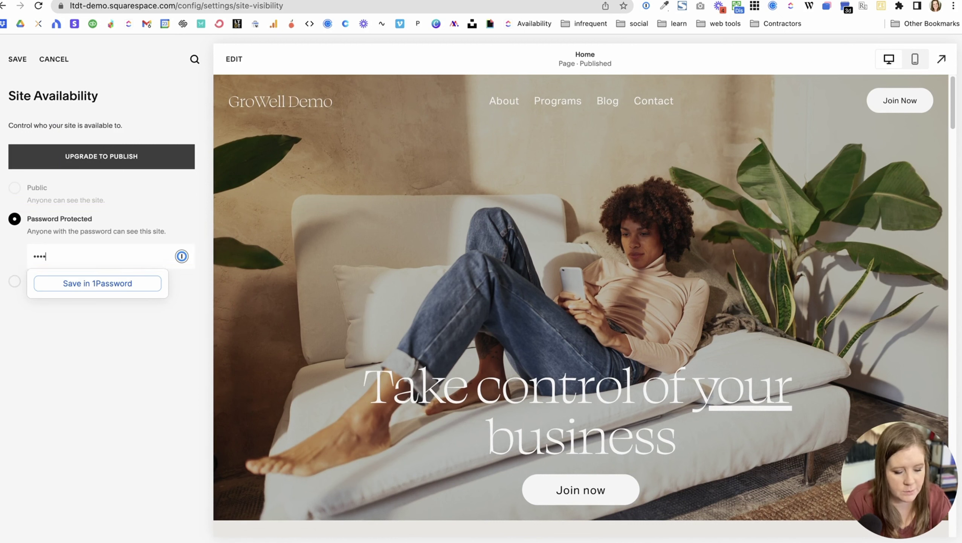
left_click(82, 414)
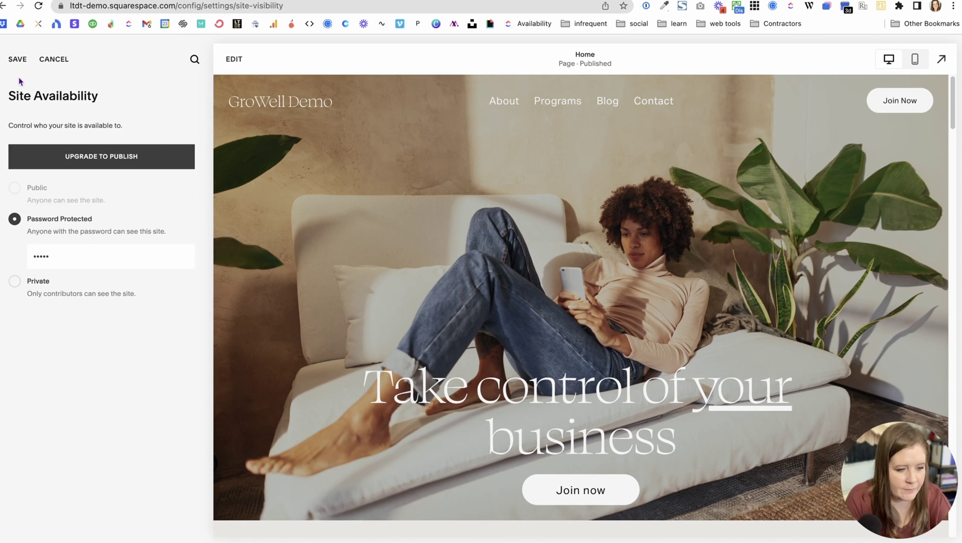
left_click(17, 62)
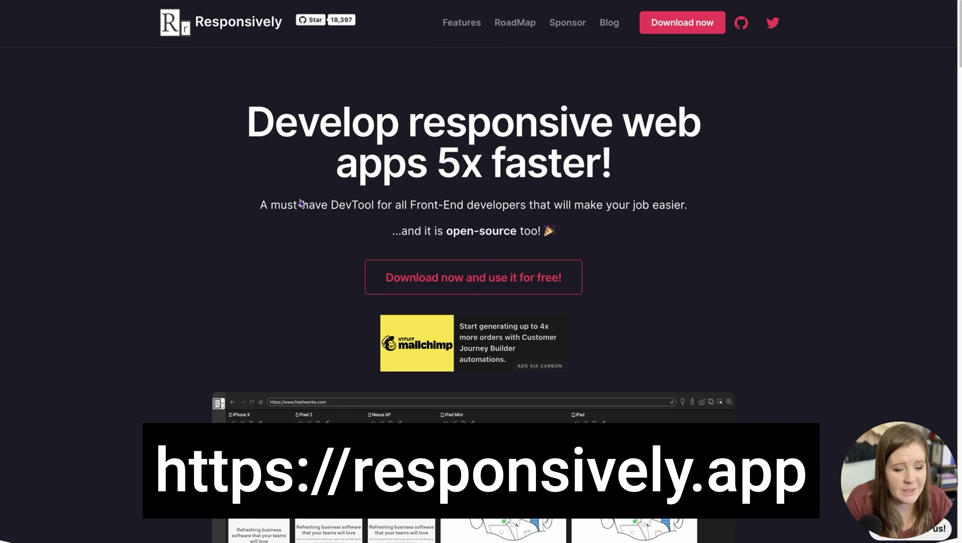
scroll(99, 279, "down", 5)
scroll(102, 282, "down", 1)
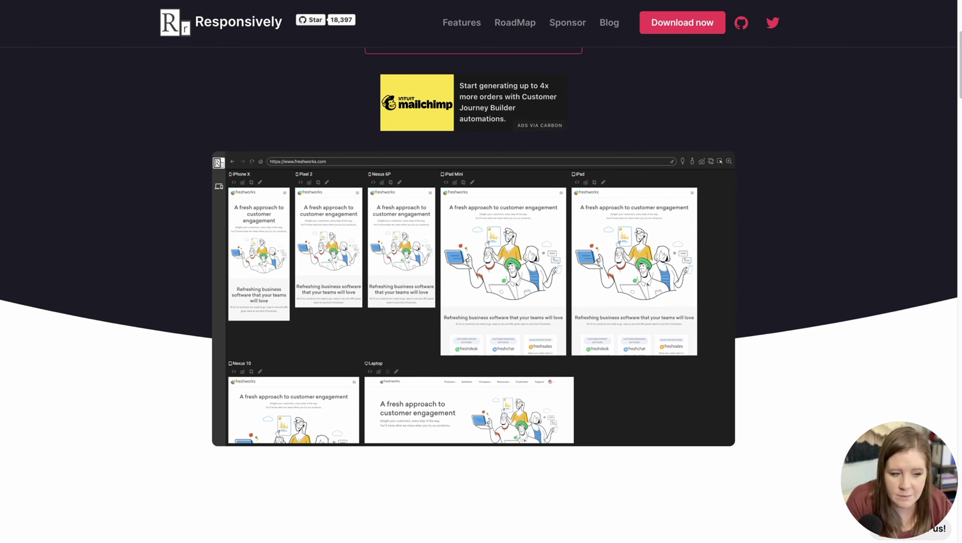
scroll(481, 289, "up", 6)
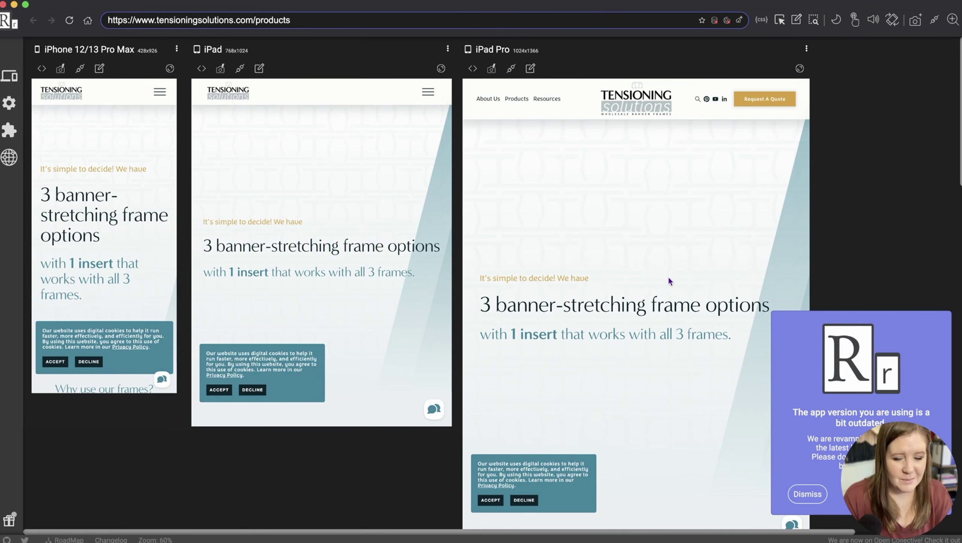
Step: Dismiss the outdated-version notice and load the pasted demo site address in all previews
left_click(806, 494)
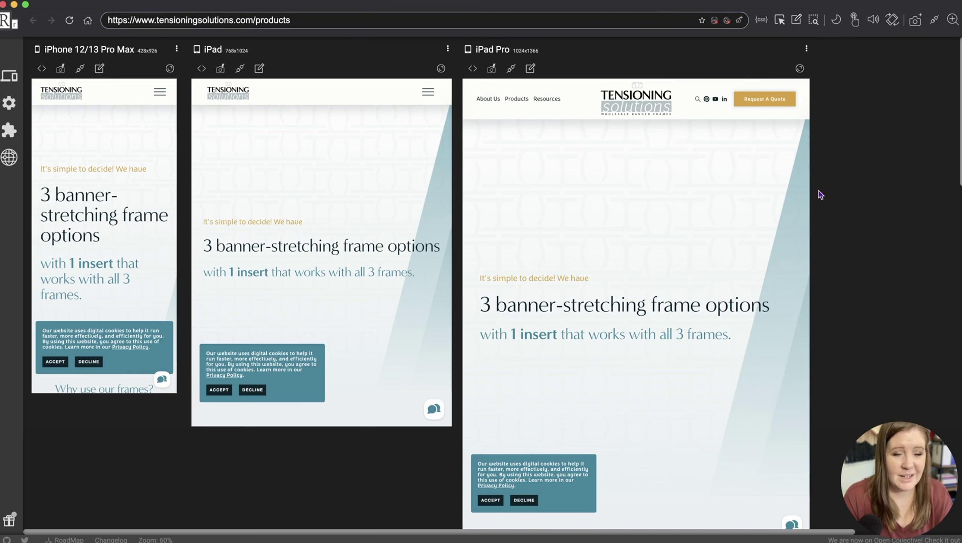
left_click(299, 16)
key("super+a")
key("super+v")
key("Return")
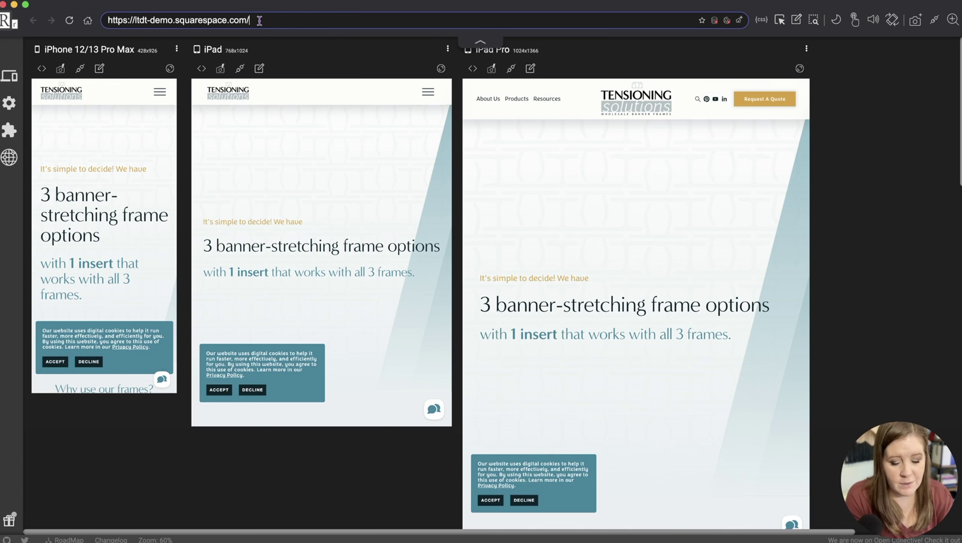
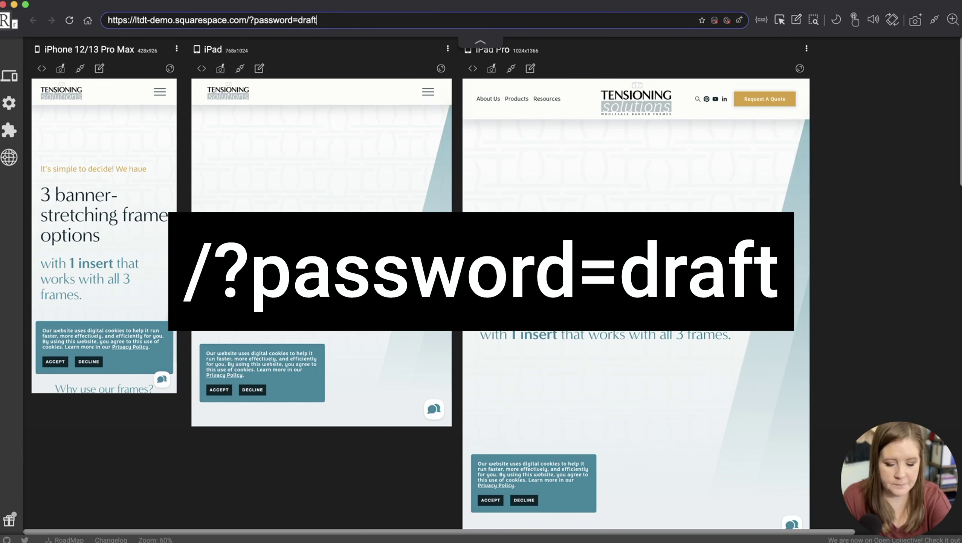
Step: Append the ?password= parameter with the site password and reload the previews
key("Return")
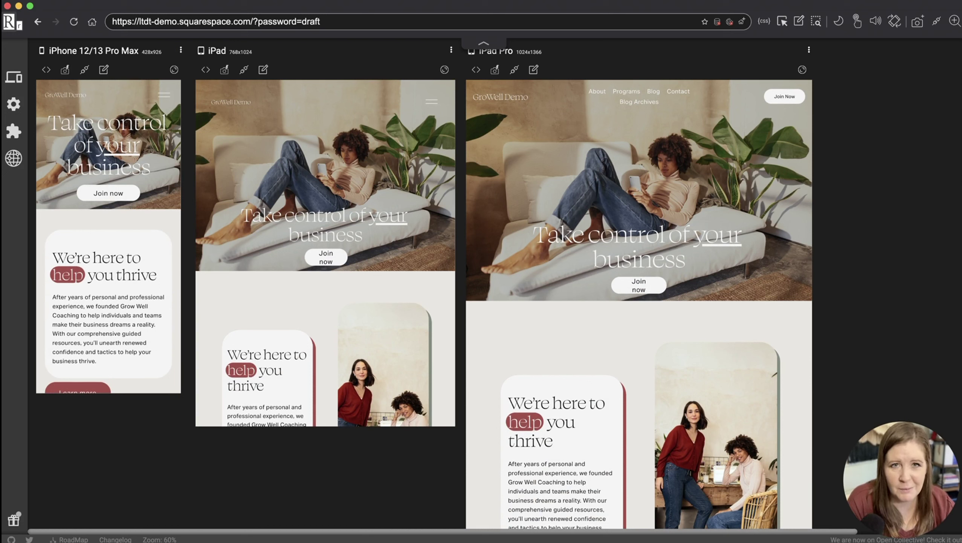
Step: Open the hamburger navigation menu in the phone and iPad previews, then scroll to the MacBook previews
left_click(432, 102)
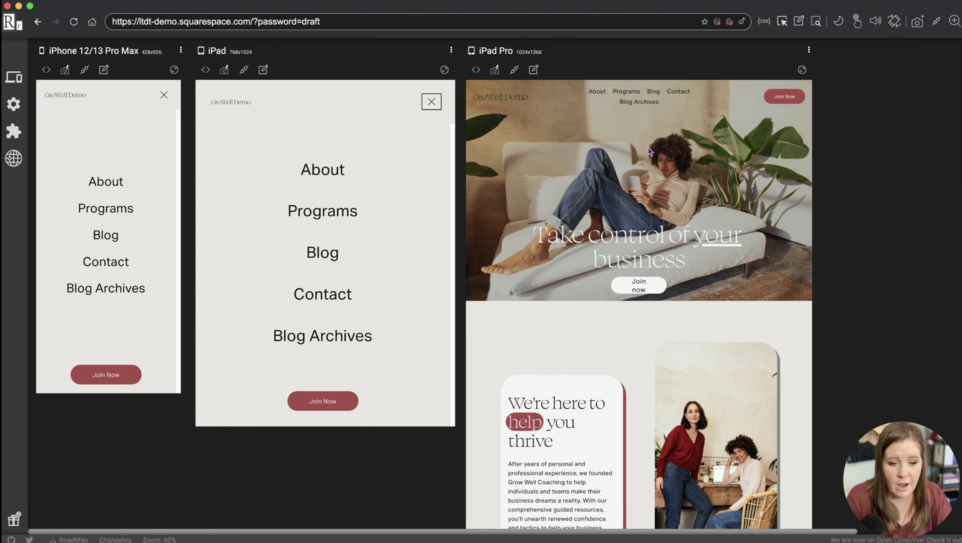
scroll(638, 137, "down", 10)
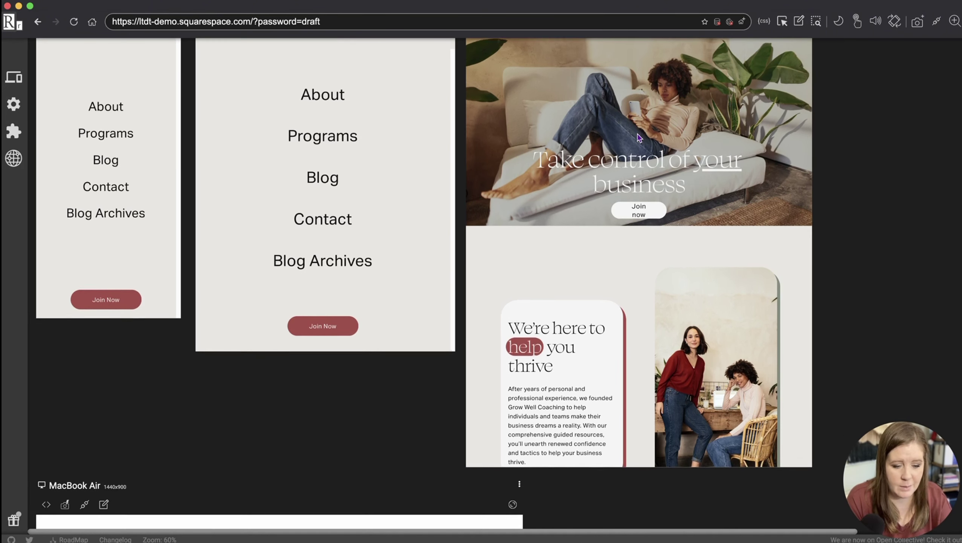
scroll(305, 289, "down", 3)
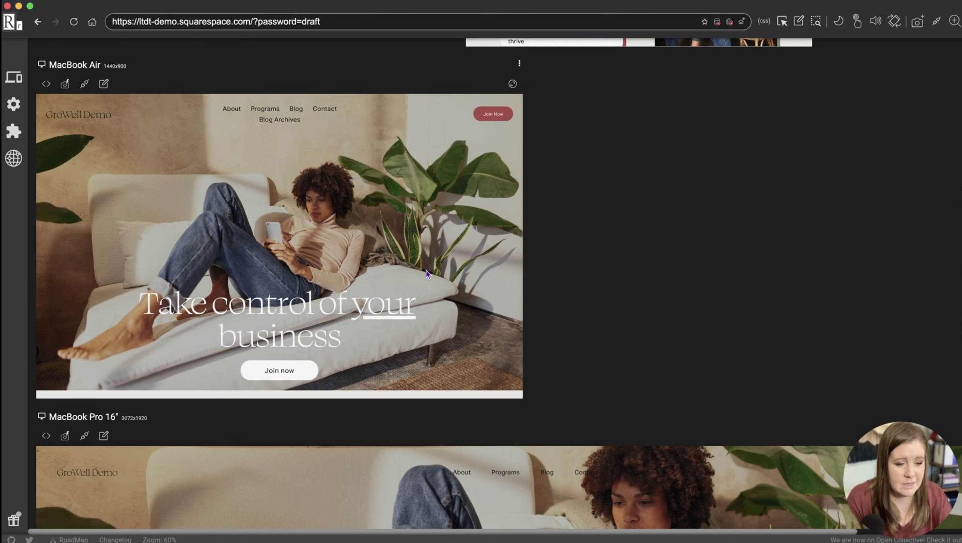
scroll(428, 271, "down", 10)
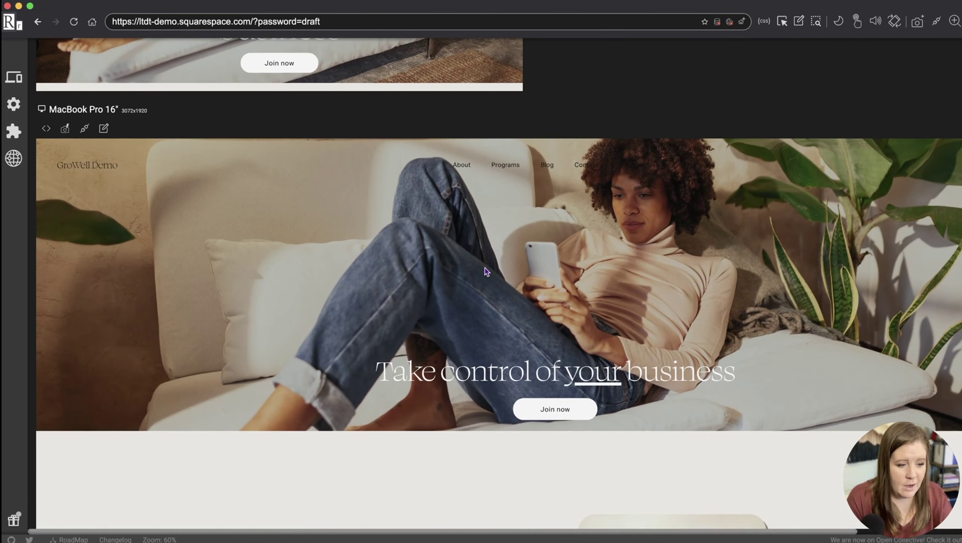
Step: Navigate every device preview to the Blog Archives page
scroll(487, 270, "down", 4)
scroll(486, 268, "up", 15)
scroll(486, 269, "up", 6)
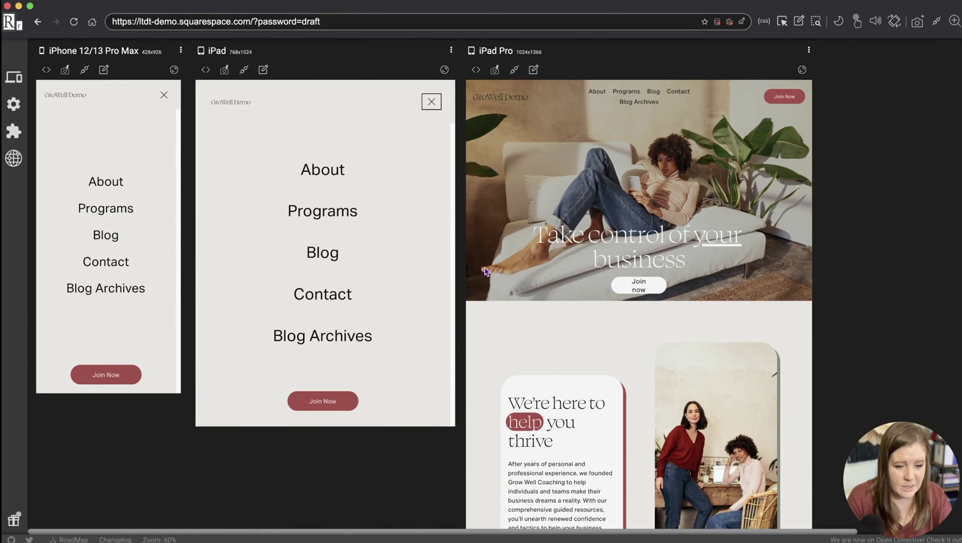
left_click(323, 342)
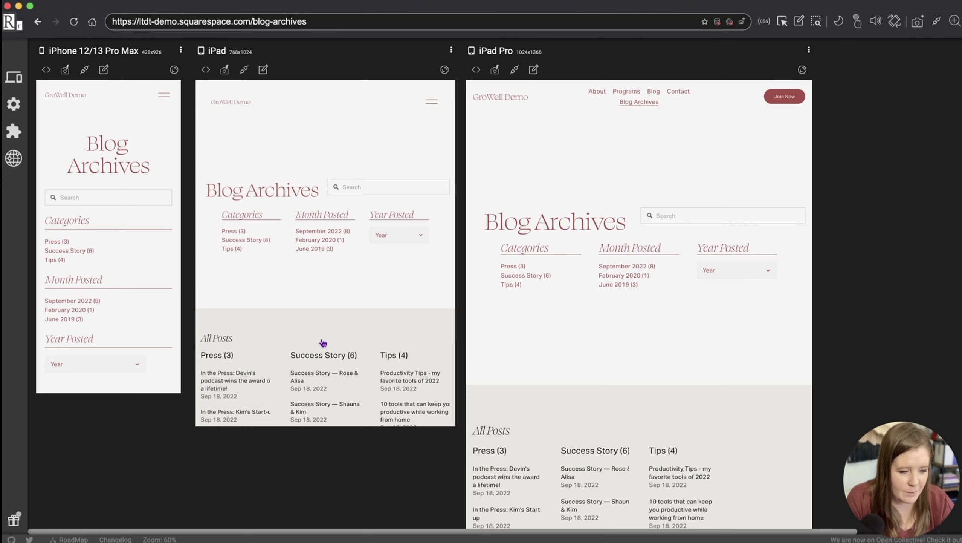
Step: Scroll the Blog Archives page in all previews to check Categories, Month, Year and All Posts
scroll(865, 284, "down", 3)
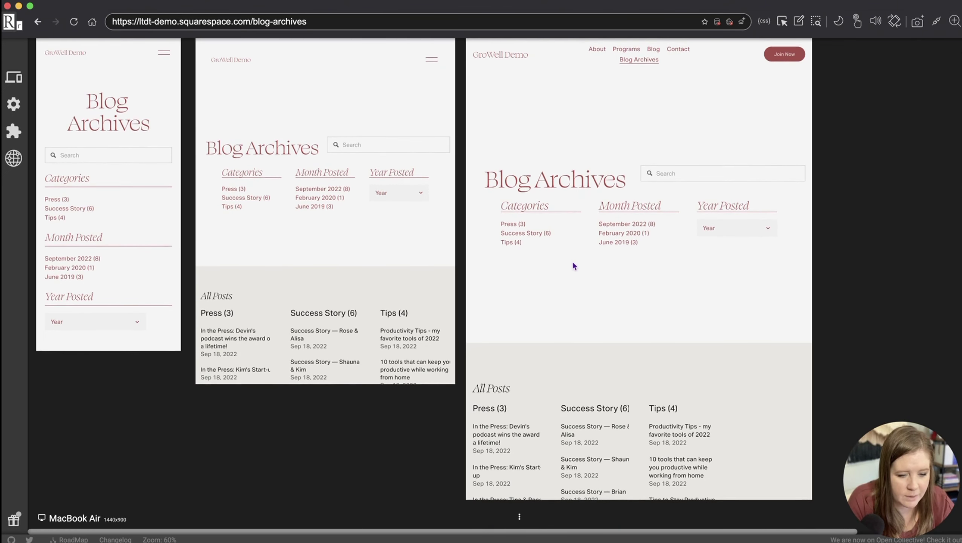
scroll(580, 281, "down", 10)
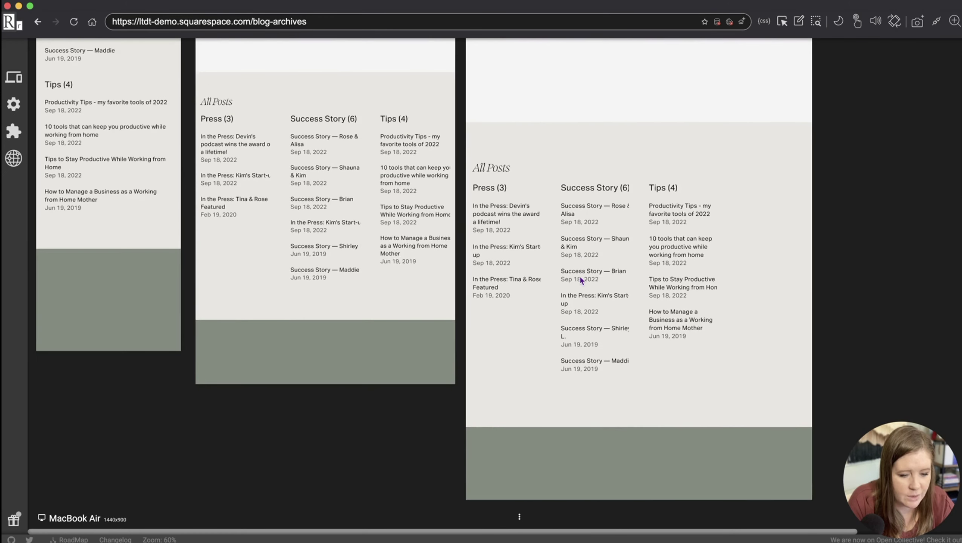
scroll(580, 280, "up", 12)
scroll(580, 281, "up", 1)
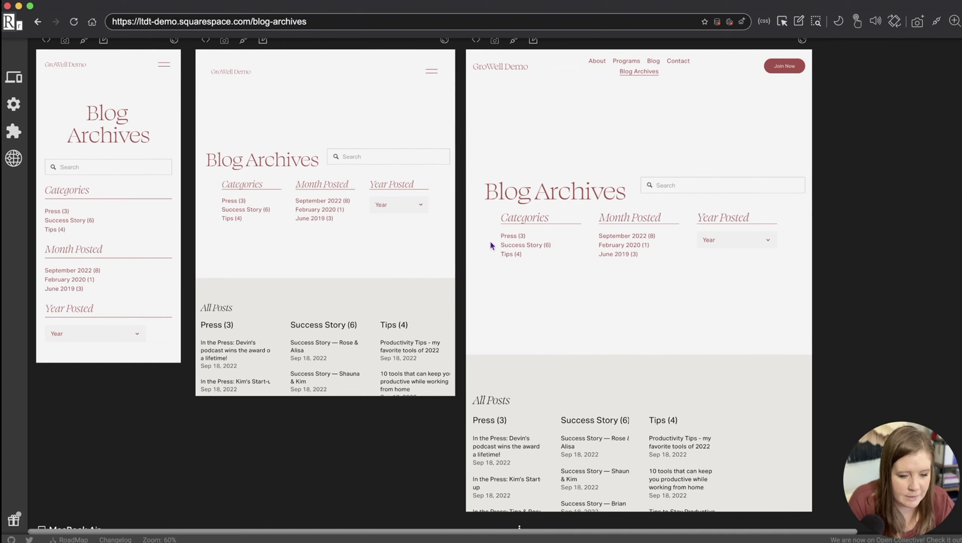
scroll(557, 310, "down", 5)
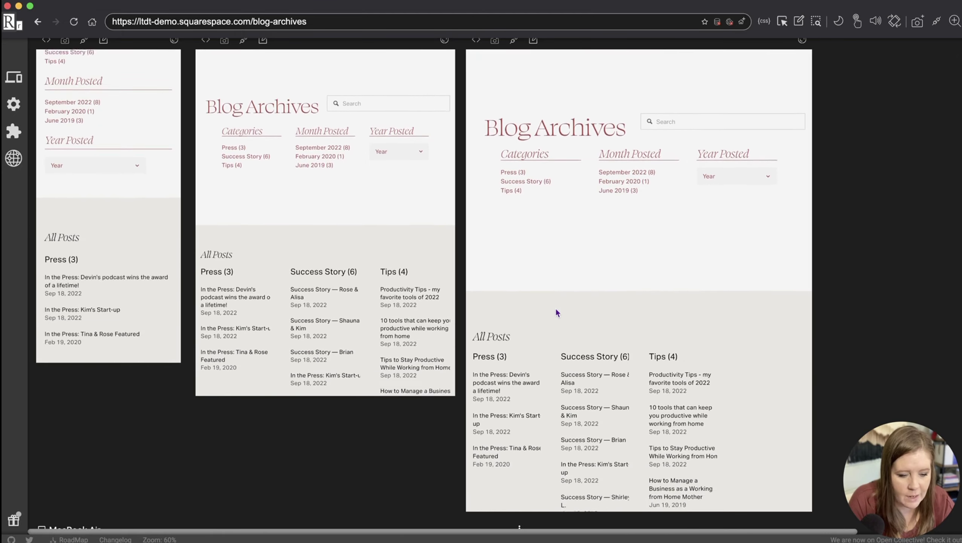
scroll(556, 307, "down", 10)
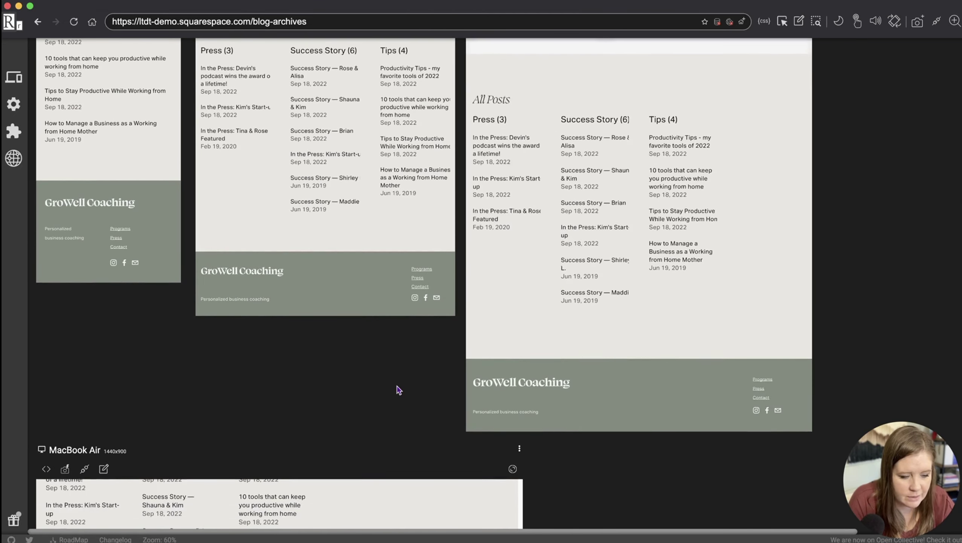
scroll(400, 393, "up", 10)
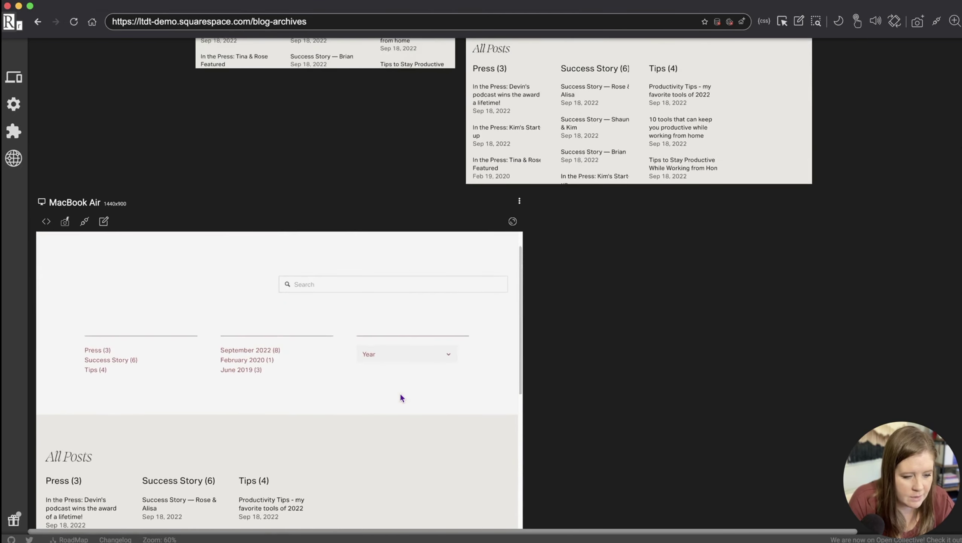
scroll(452, 447, "down", 5)
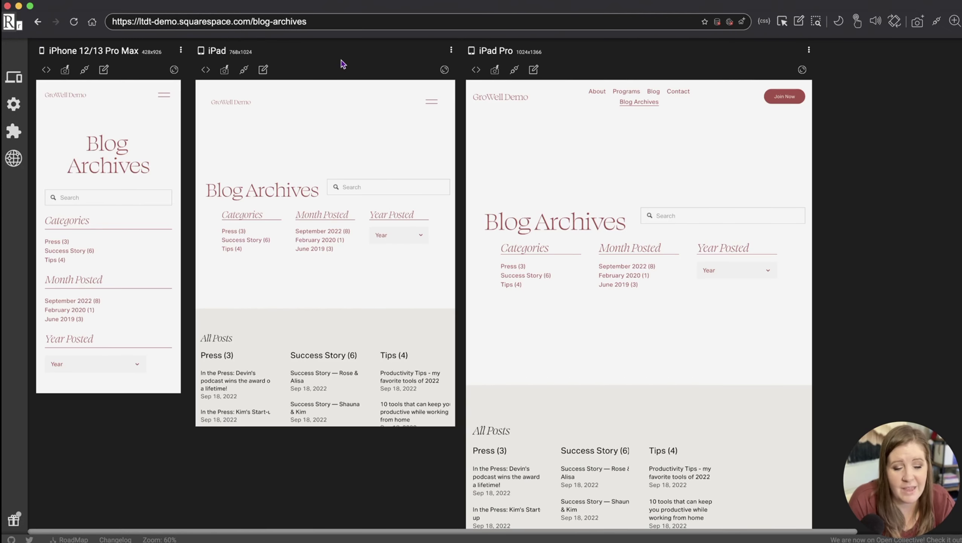
Step: Close the Responsively window and quit the app from the Dock
left_click(8, 6)
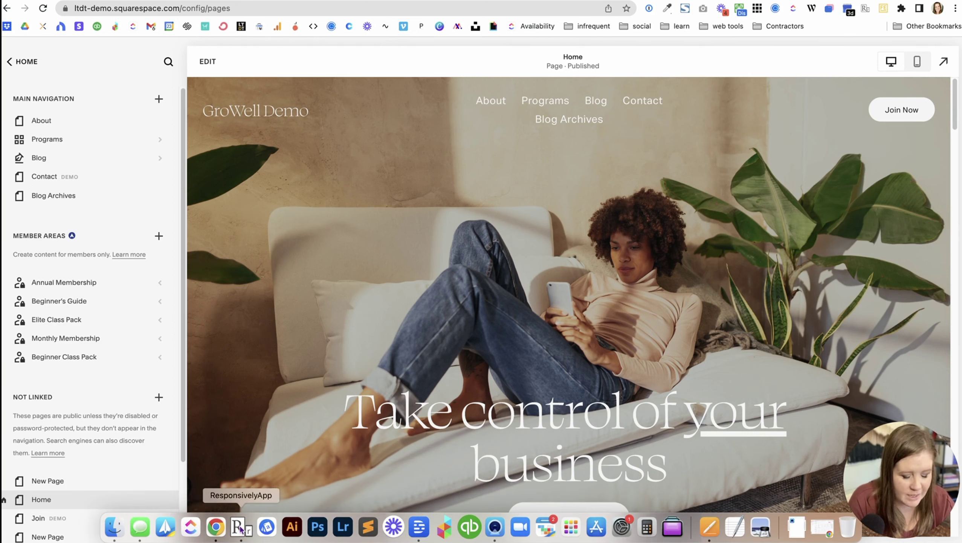
right_click(240, 530)
left_click(240, 491)
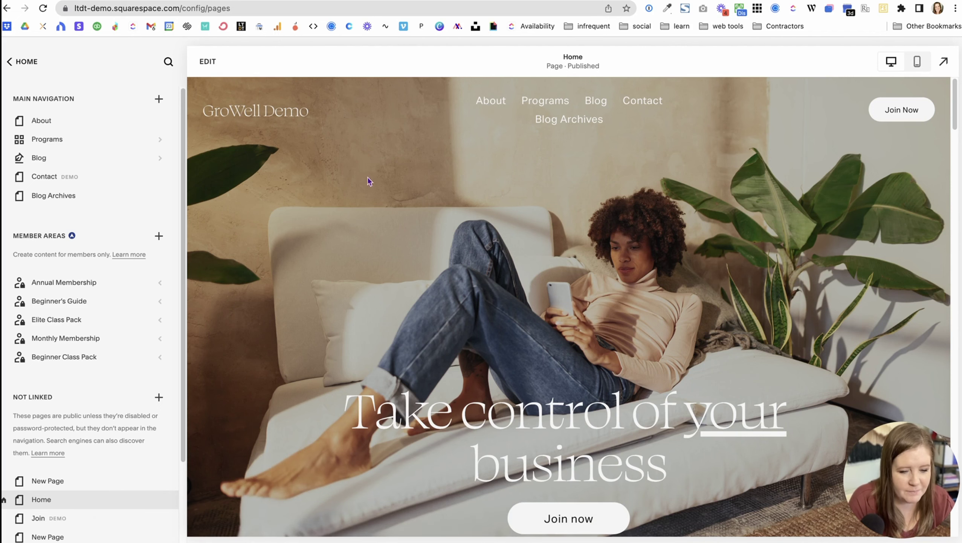
Step: Open Blog Archives in the site preview, follow a Success Story post link, and return
left_click(550, 119)
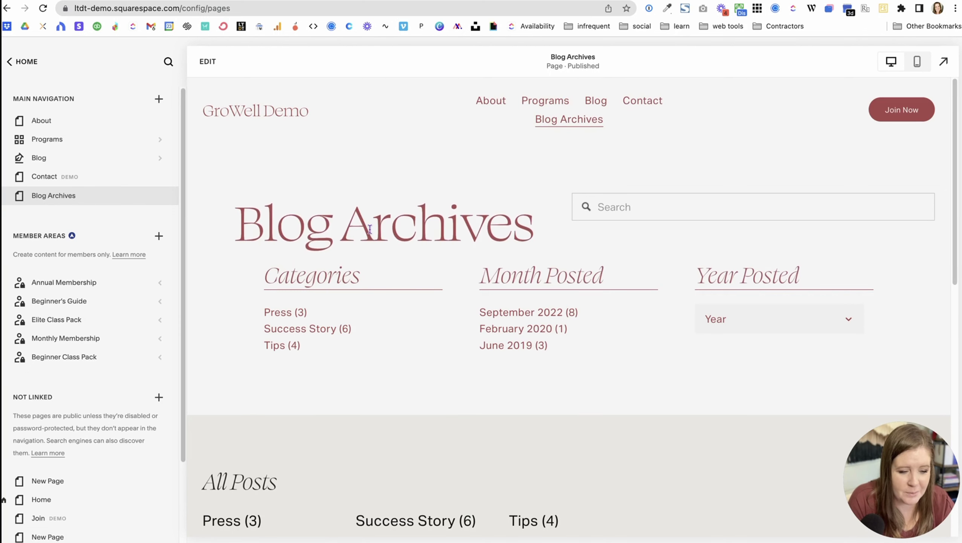
scroll(281, 309, "down", 9)
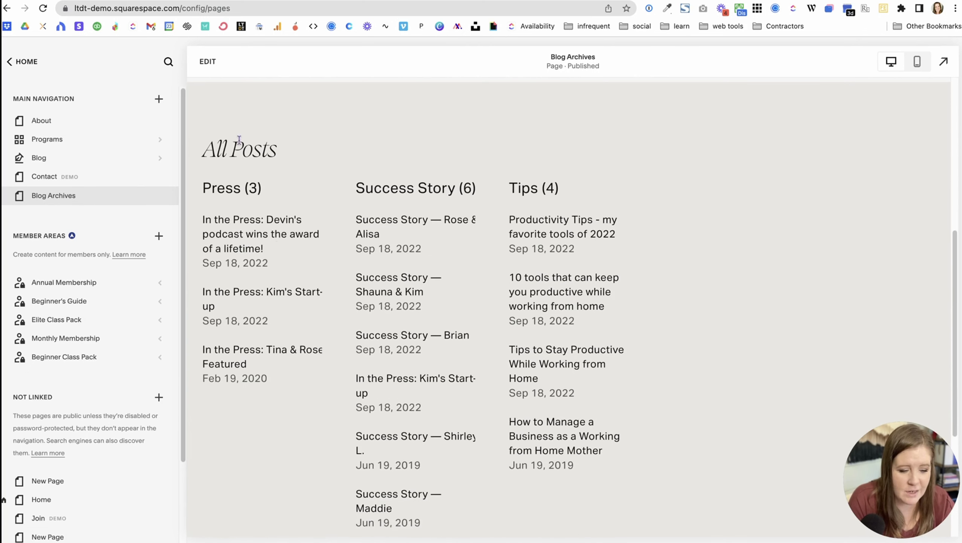
left_click(376, 286)
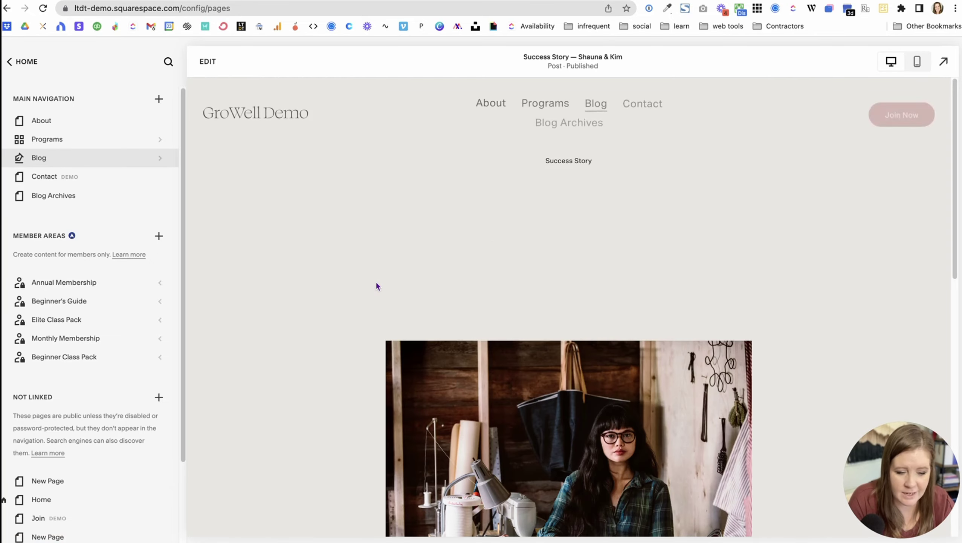
scroll(377, 285, "down", 5)
scroll(376, 286, "down", 10)
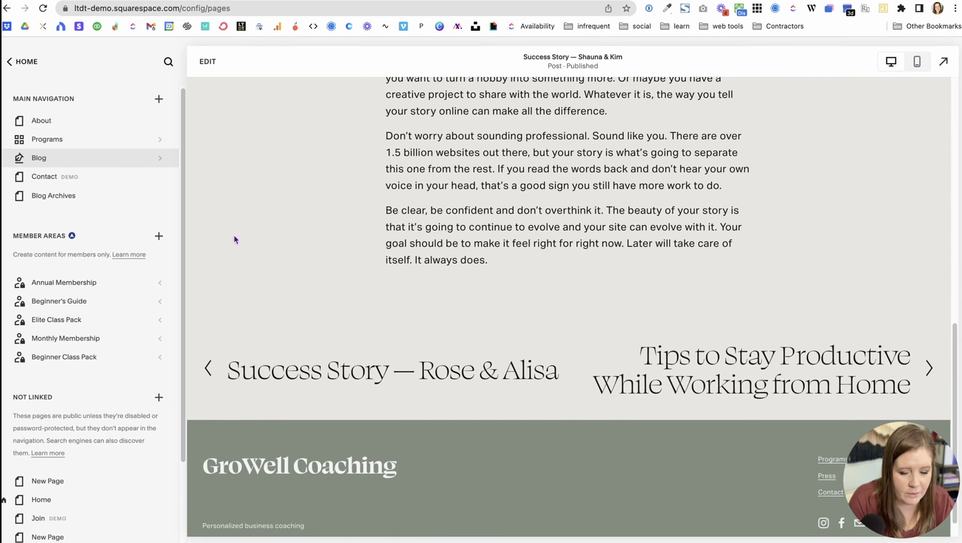
left_click(7, 8)
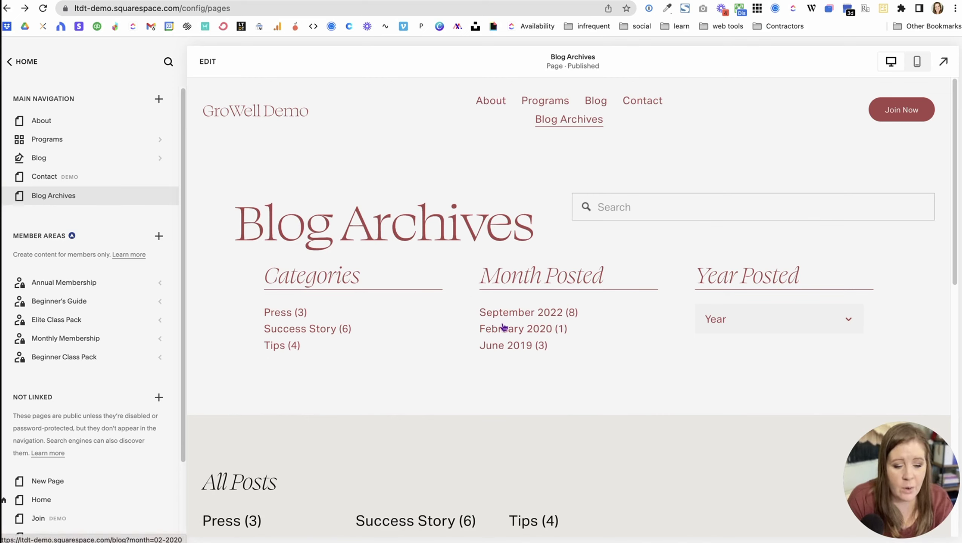
Step: Test the Year filter dropdown on Blog Archives and scroll through the page
left_click(736, 321)
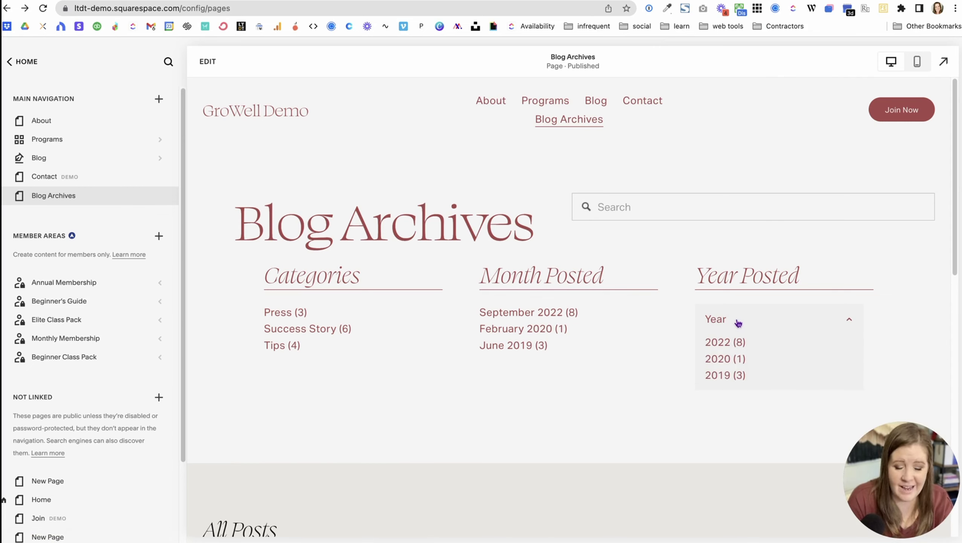
left_click(701, 327)
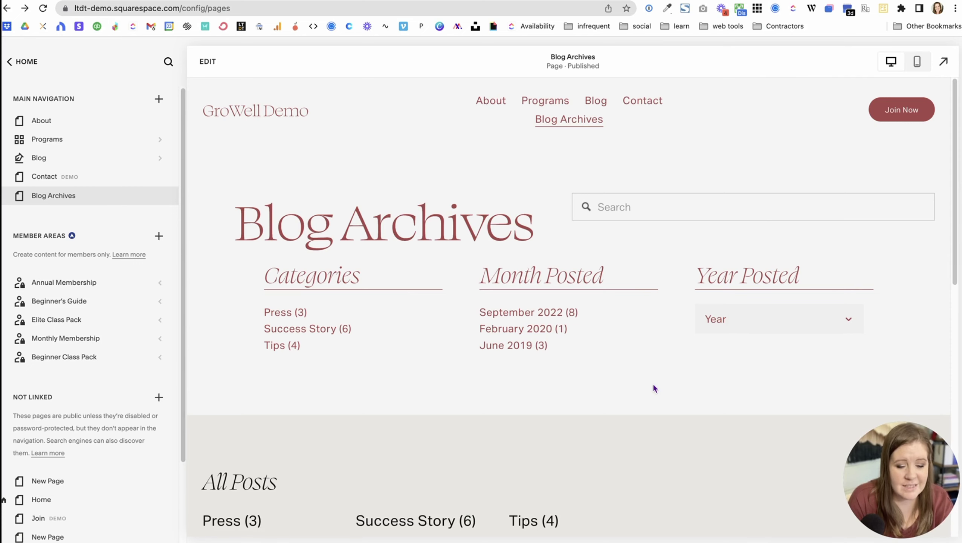
scroll(654, 386, "down", 15)
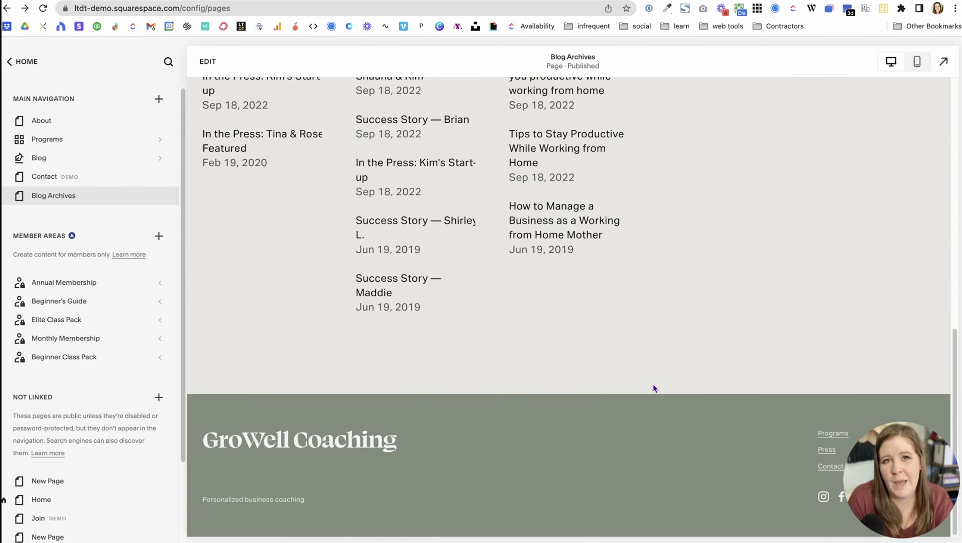
scroll(578, 334, "up", 11)
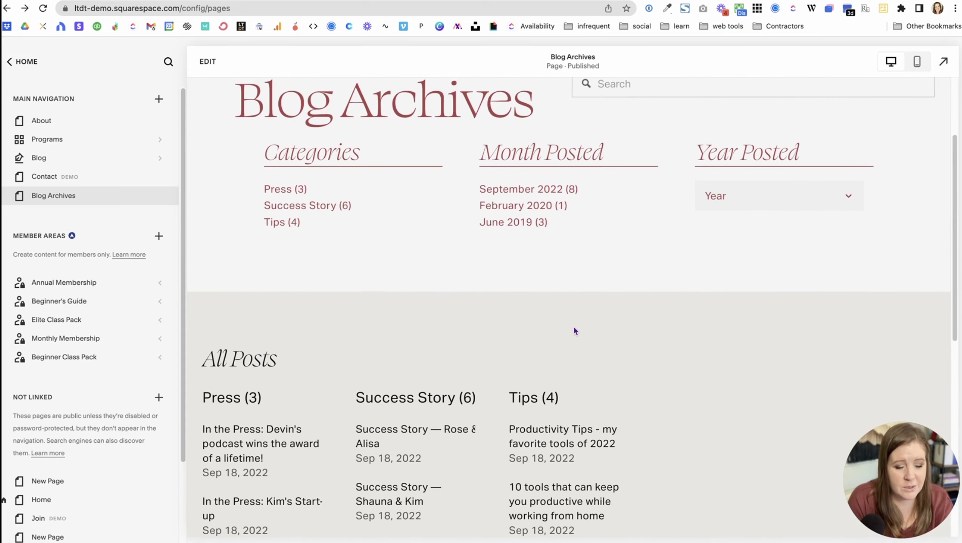
scroll(574, 304, "down", 2)
scroll(569, 239, "down", 1)
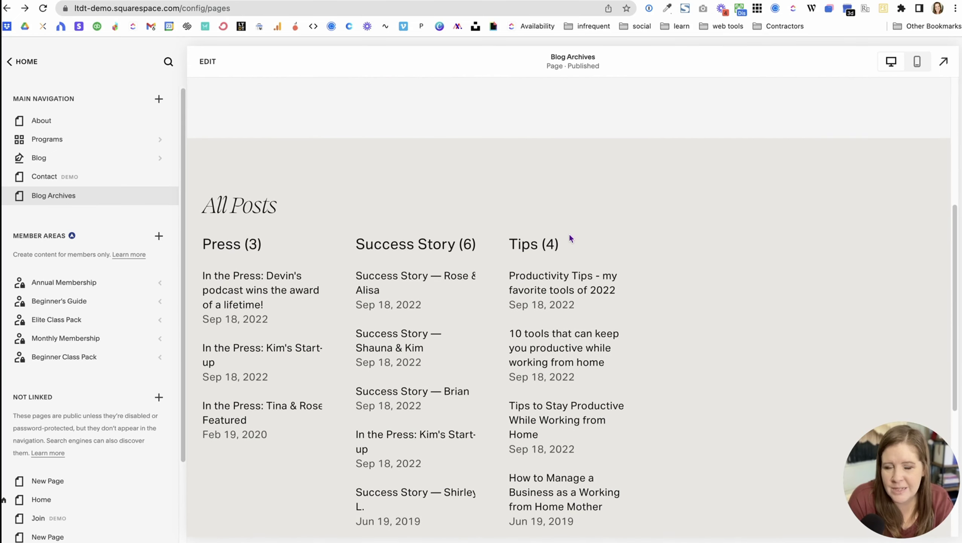
left_click(944, 61)
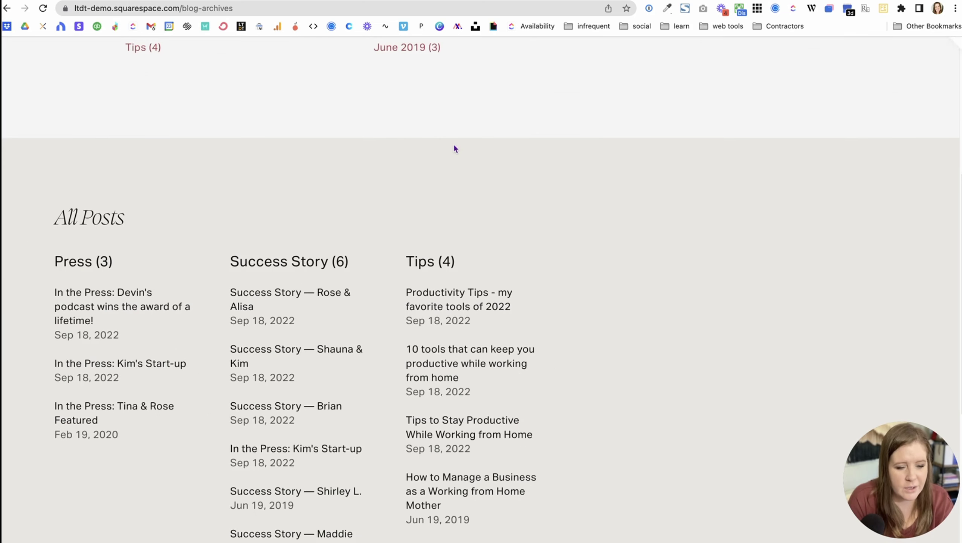
scroll(453, 143, "down", 4)
scroll(454, 148, "down", 1)
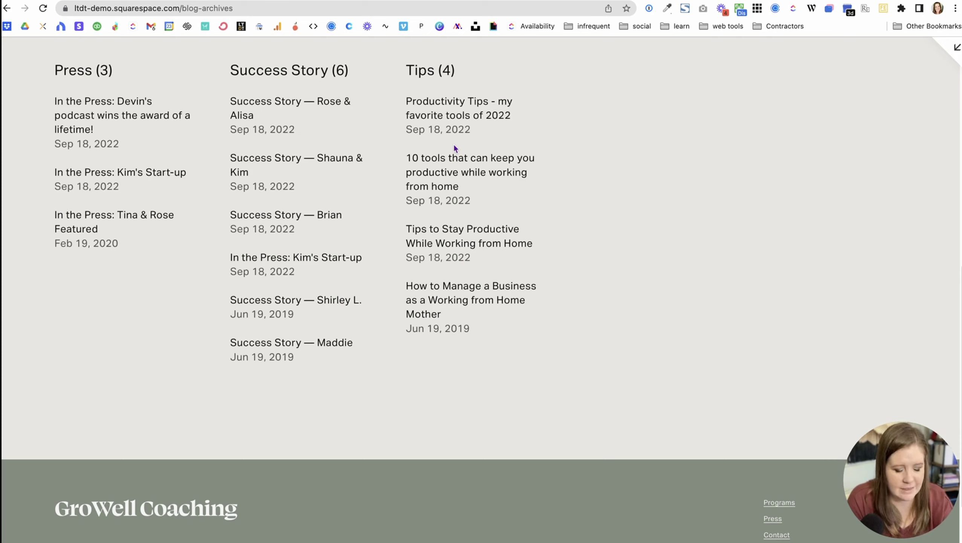
key("super+f")
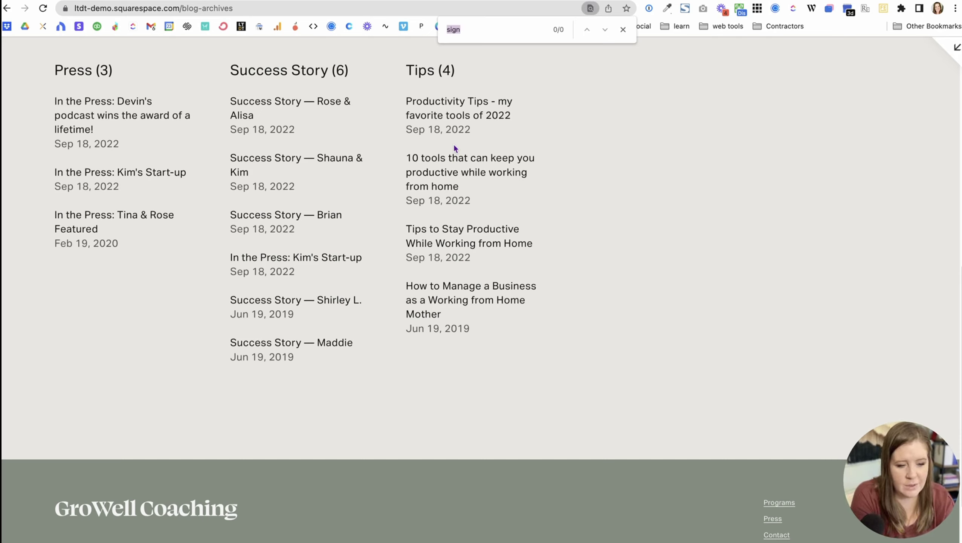
type("Success")
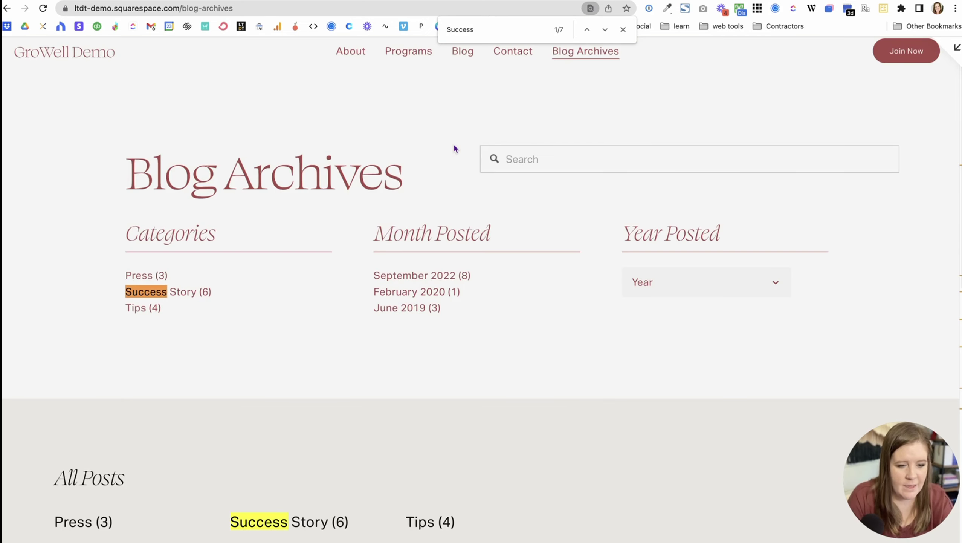
scroll(230, 363, "down", 8)
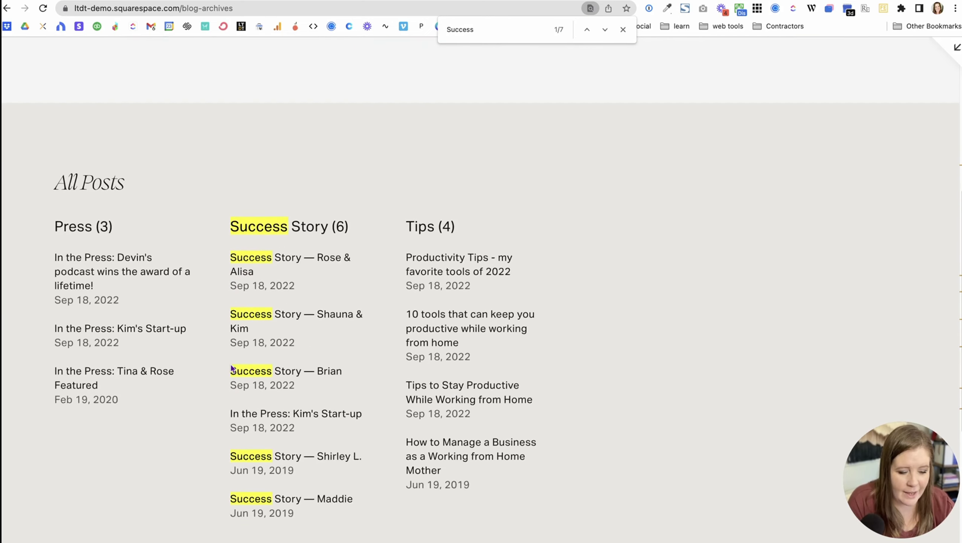
scroll(232, 364, "down", 2)
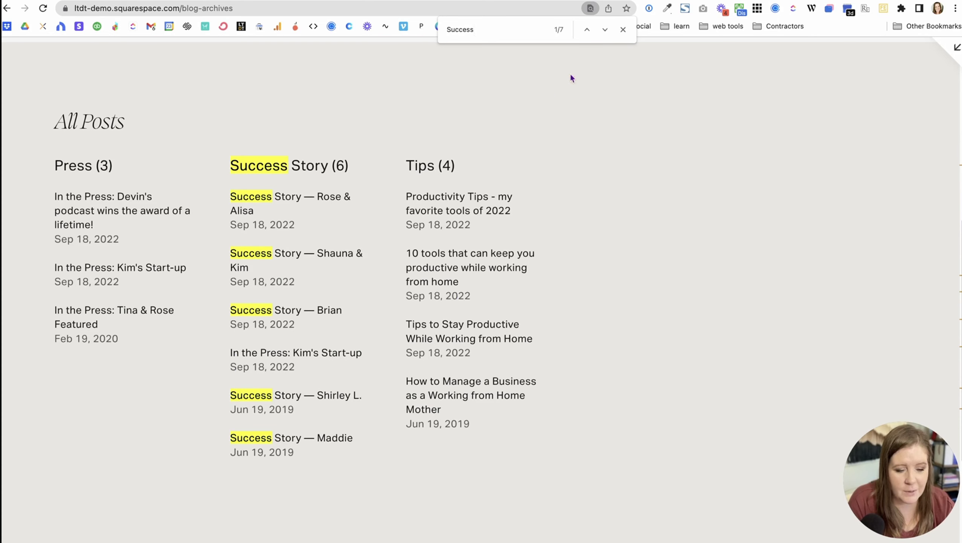
left_click(605, 29)
left_click(606, 30)
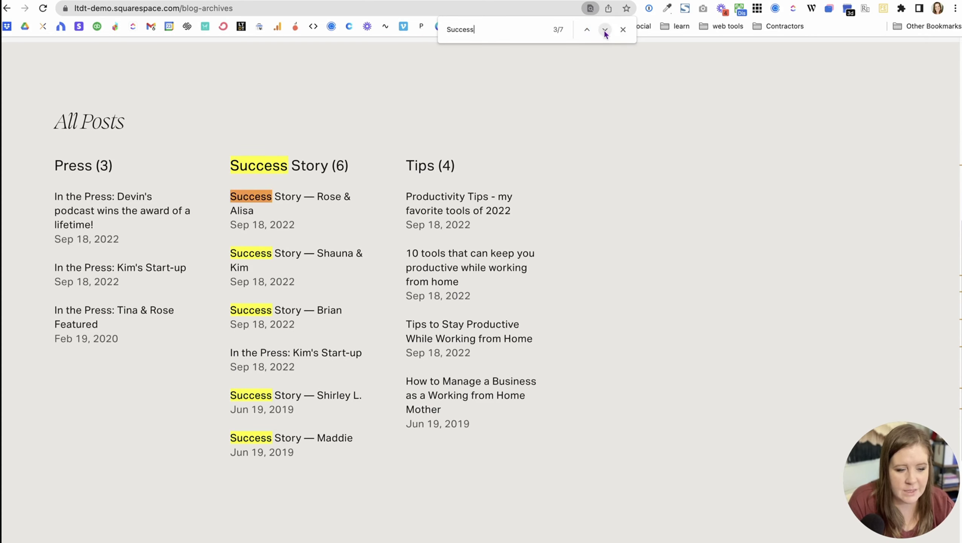
left_click(605, 29)
left_click(605, 30)
left_click(605, 30)
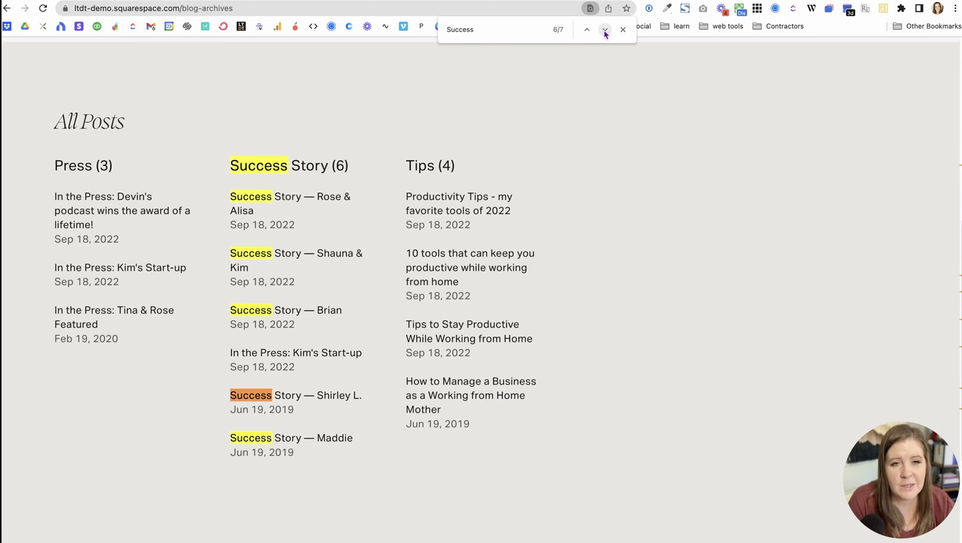
left_click(623, 29)
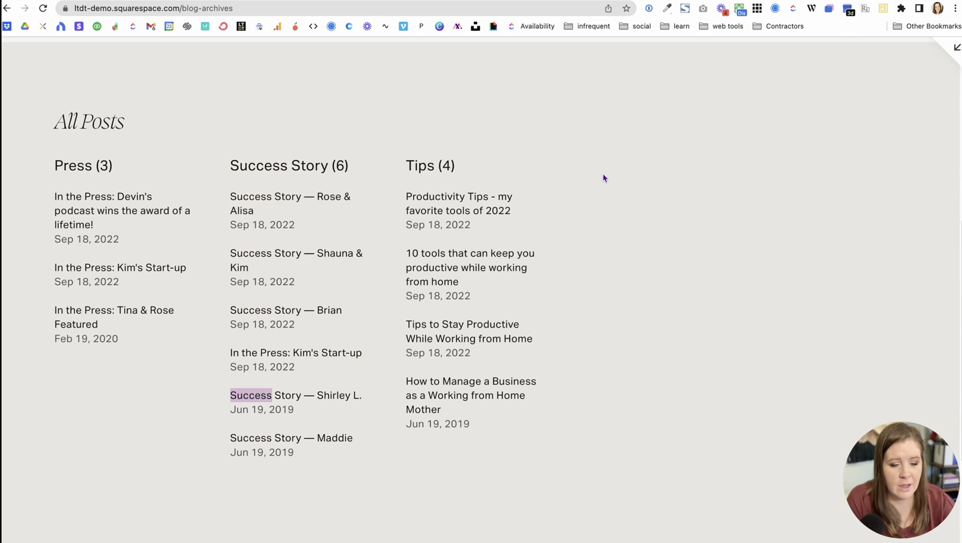
scroll(836, 104, "up", 10)
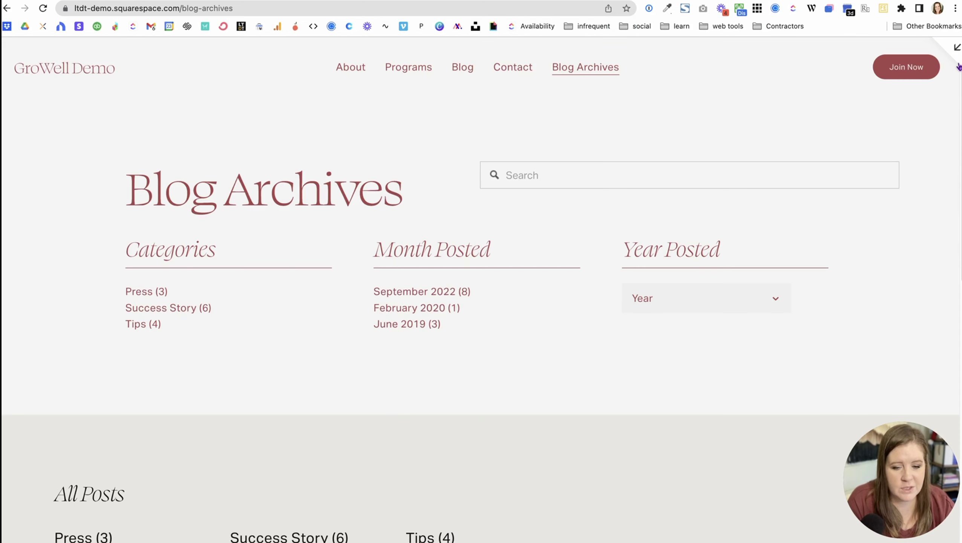
Step: Limit the Blog Archives search block to the Blog collection under Search Specific Page
left_click(957, 48)
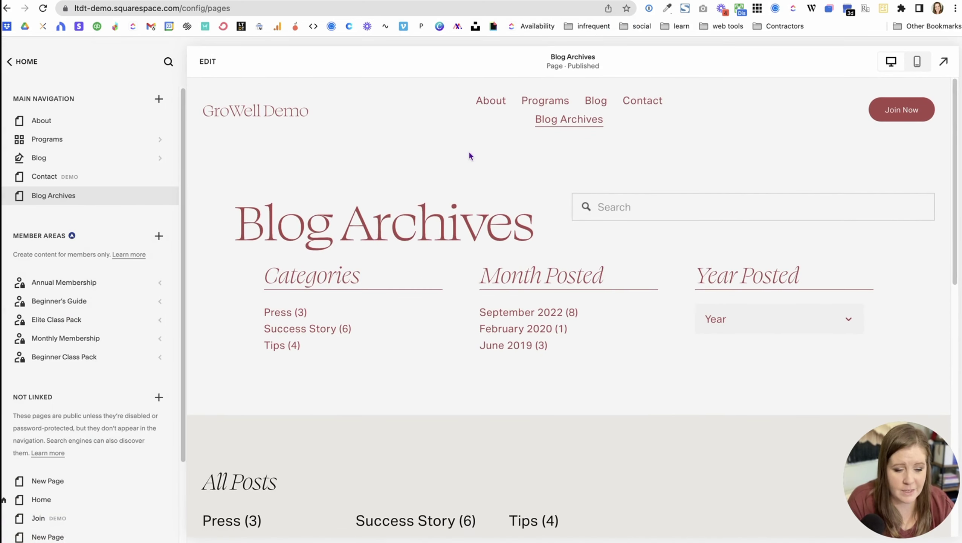
left_click(208, 61)
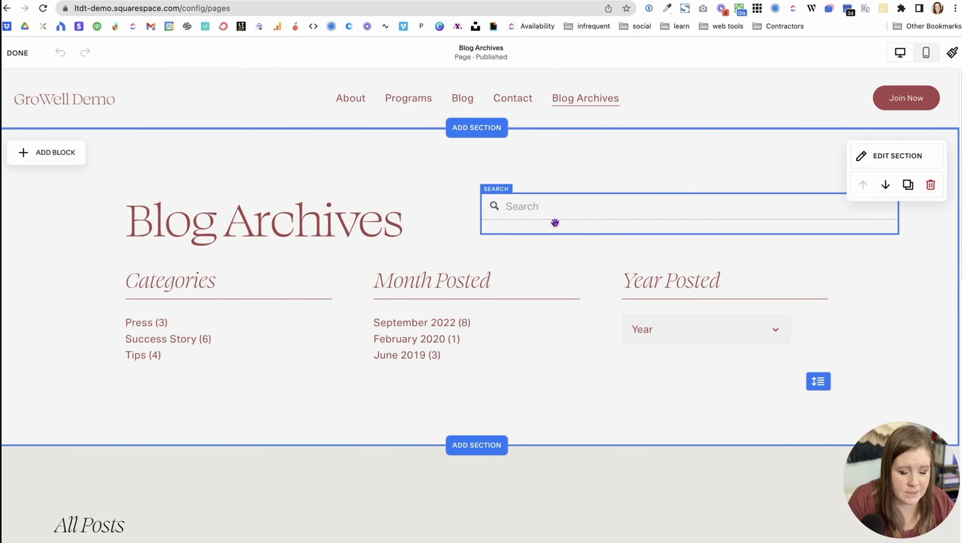
left_click(555, 222)
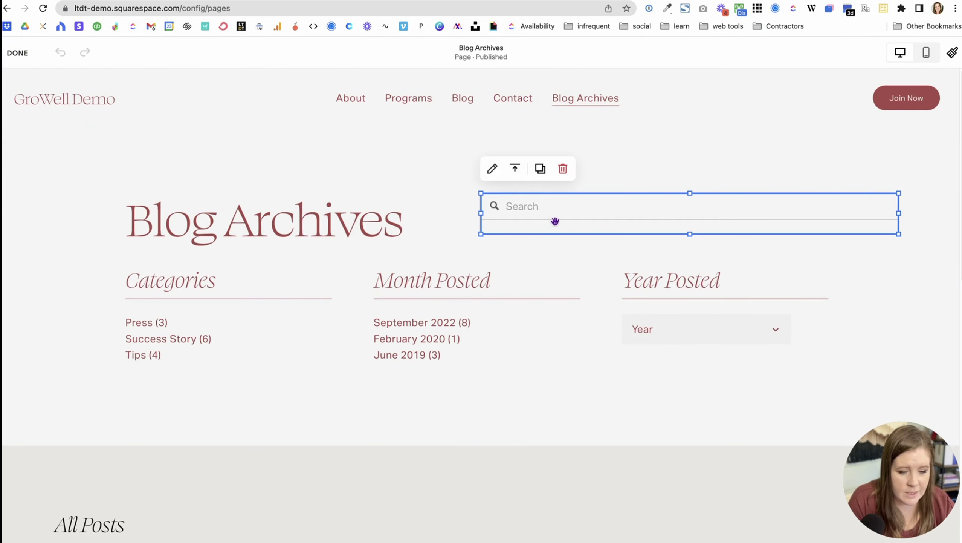
left_click(492, 170)
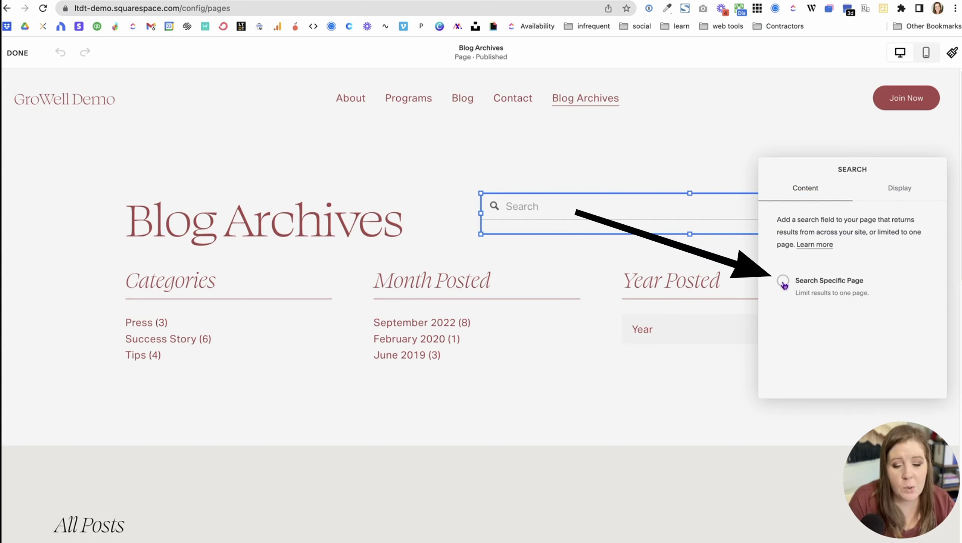
left_click(783, 282)
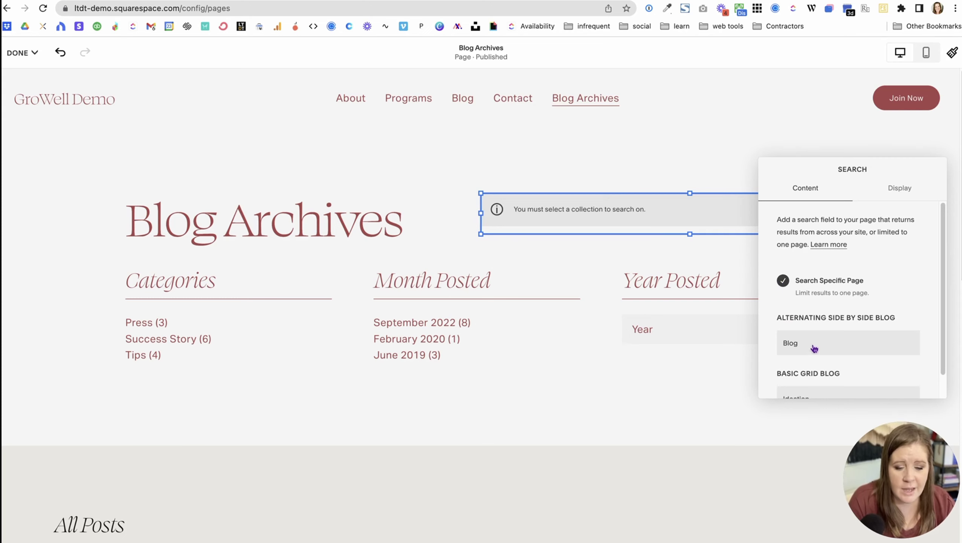
left_click(814, 348)
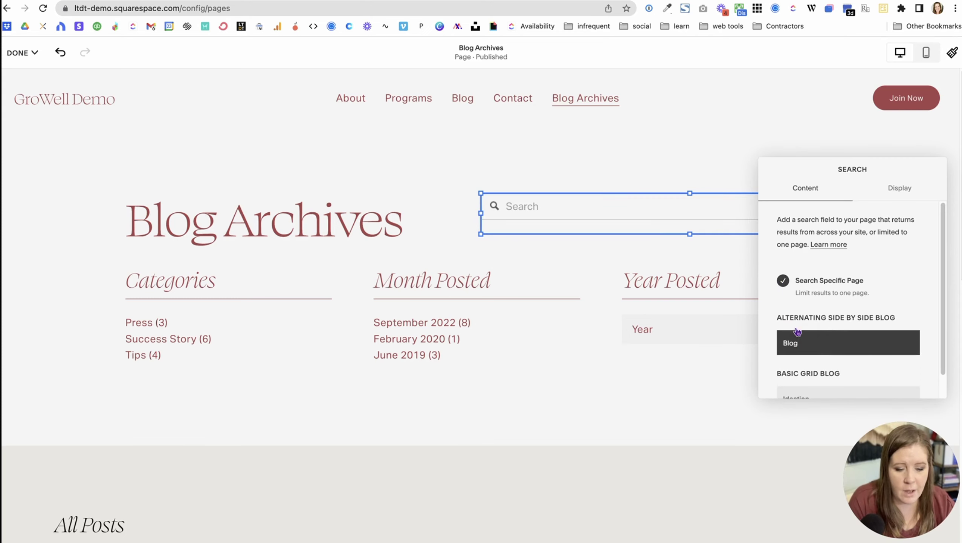
left_click(360, 176)
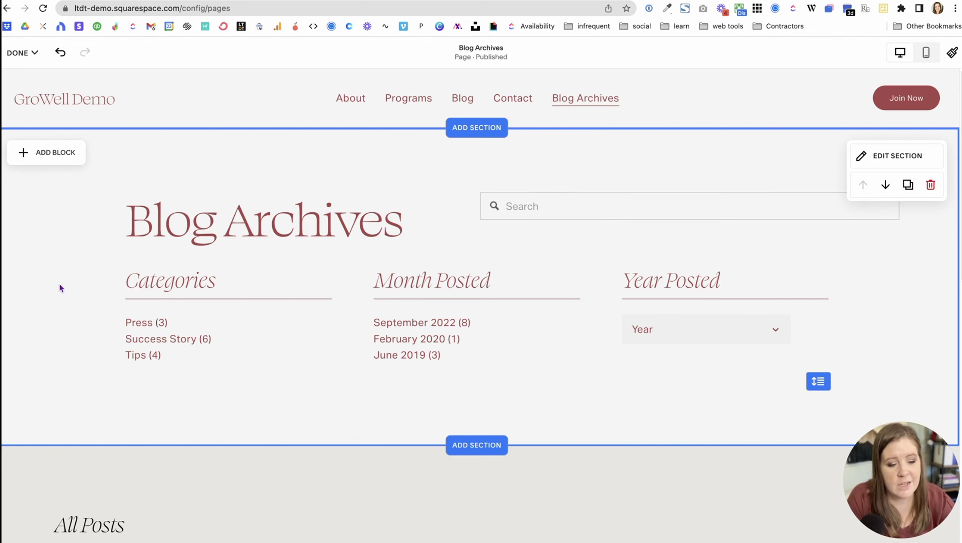
left_click(65, 218)
left_click(22, 53)
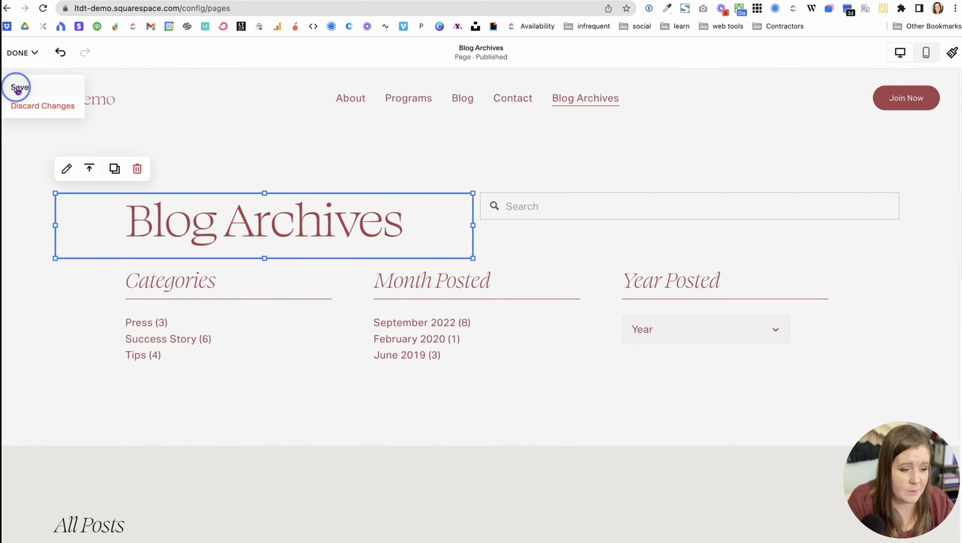
Step: Save the Blog Archives page changes and scroll down to the footer
left_click(18, 87)
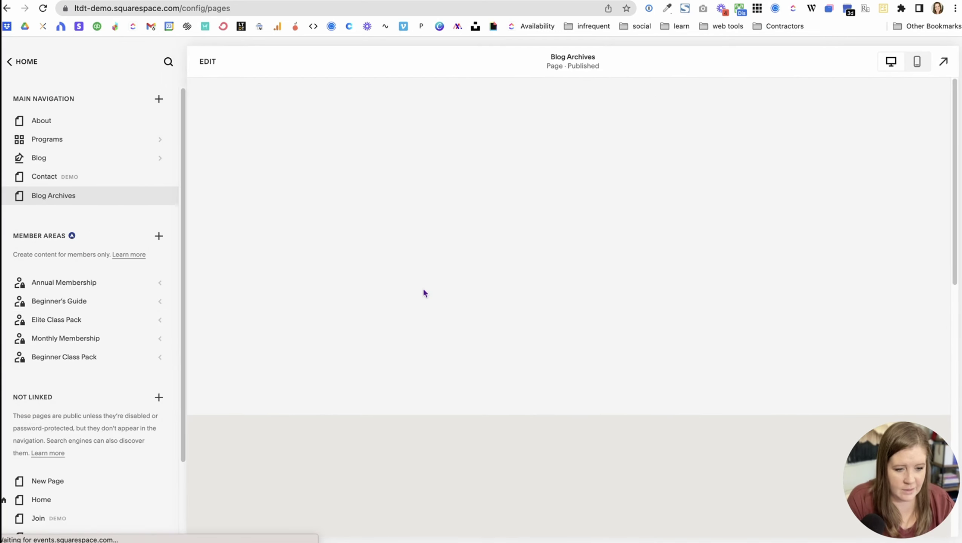
scroll(111, 342, "down", 3)
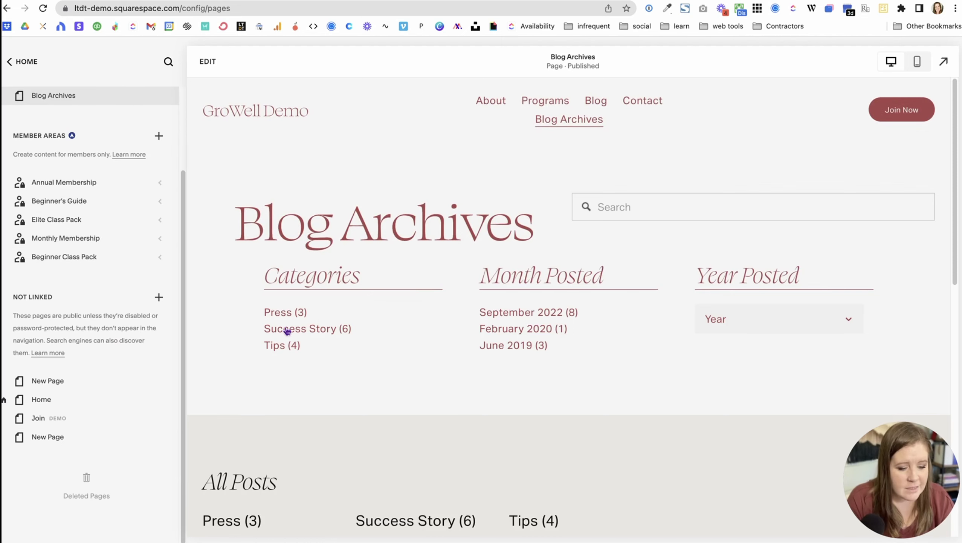
scroll(290, 312, "down", 15)
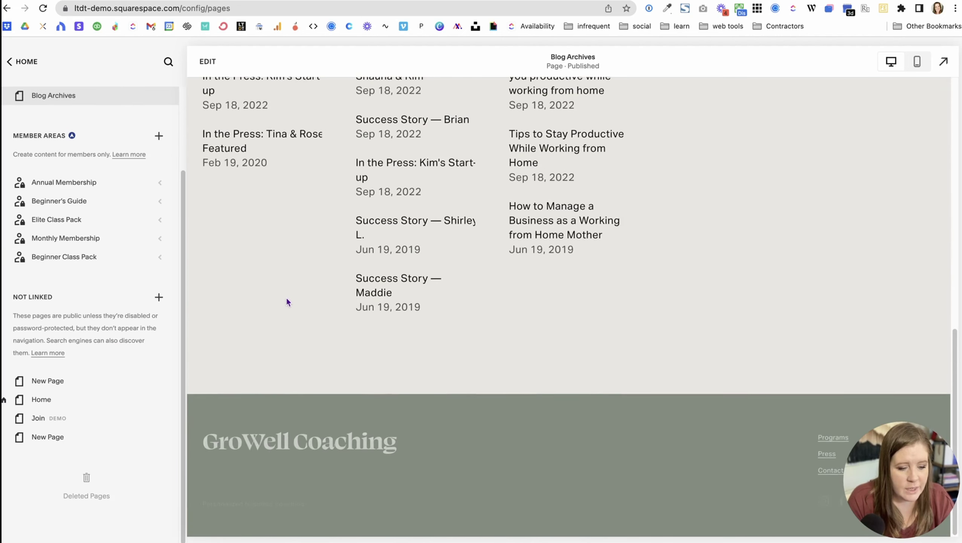
Step: Add a Monospace 'Blog | Archives' line below Contact in the footer text
left_click(342, 418)
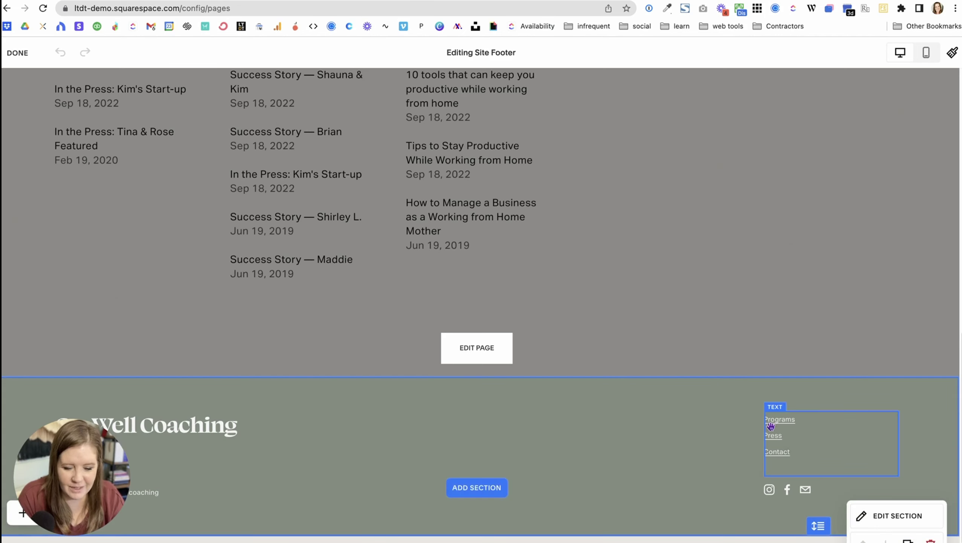
left_click(810, 454)
left_click(810, 452)
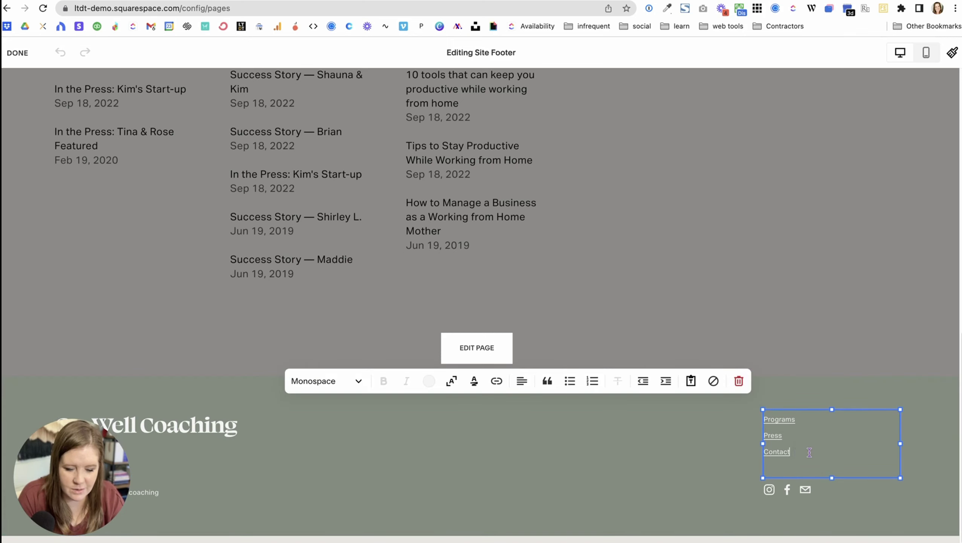
key("Return")
type("Blo")
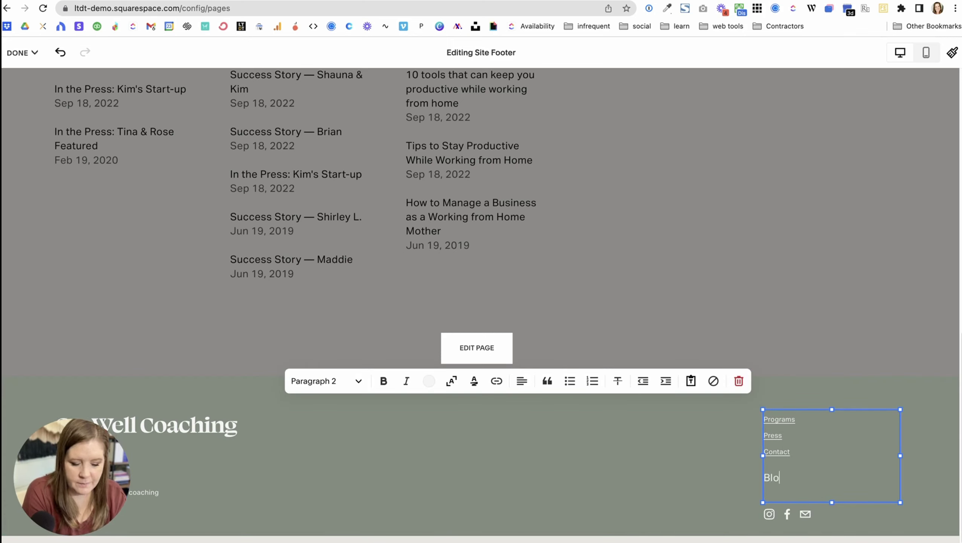
type("g | Archives")
left_click(326, 380)
left_click(332, 351)
Step: Set the Programs, Press and Contact footer lines to Paragraph 3
left_click_drag(796, 454, 764, 418)
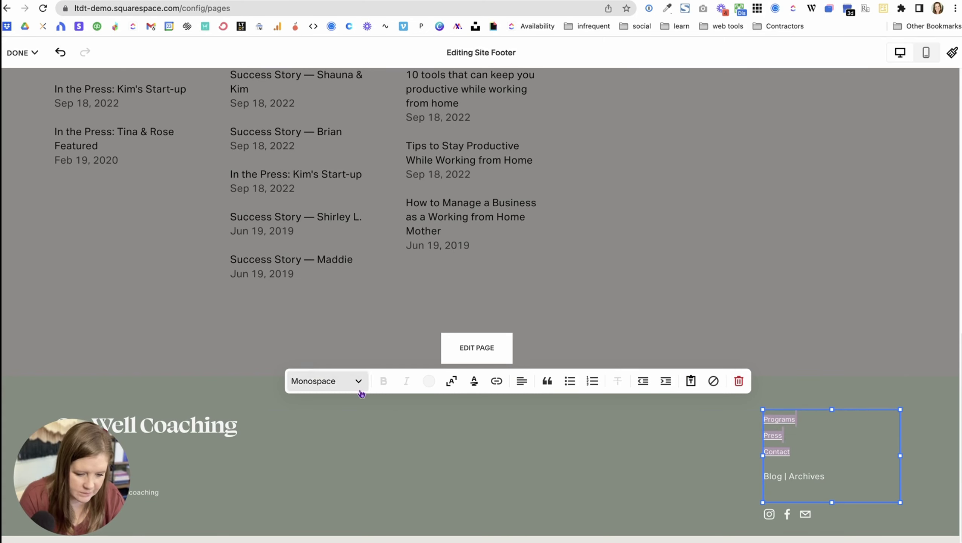
left_click(351, 385)
left_click(334, 324)
left_click(798, 488)
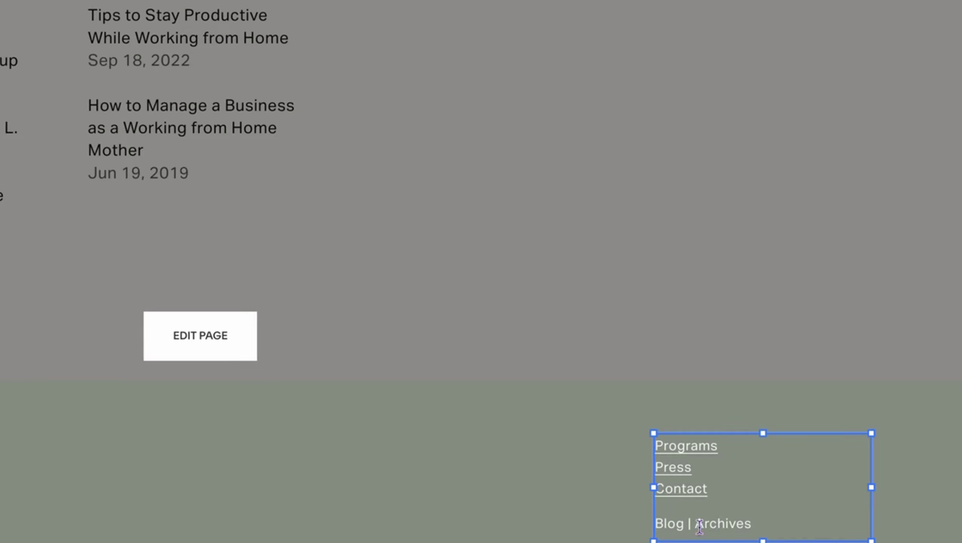
Step: Link the word Blog in the footer to /blog
left_click_drag(685, 523, 656, 523)
left_click(232, 388)
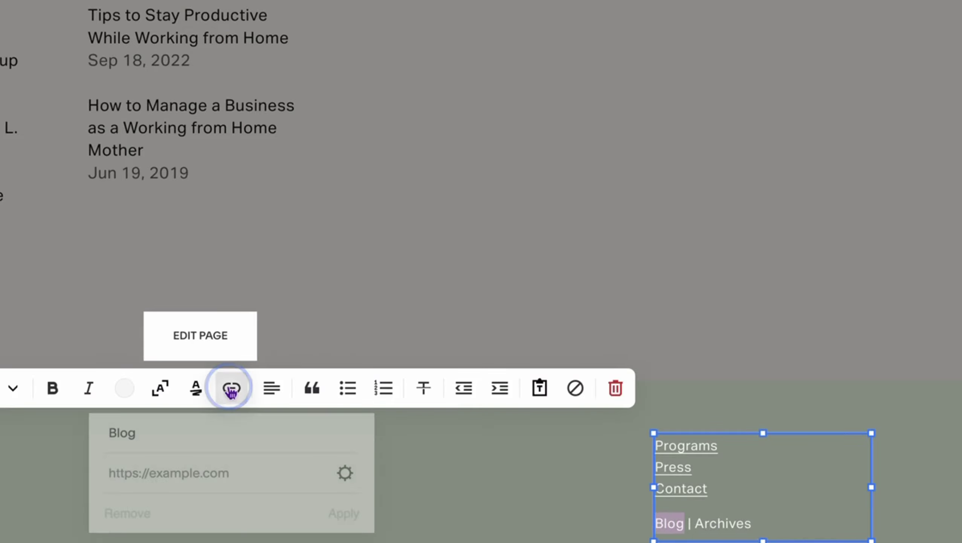
left_click(140, 479)
type("/blog")
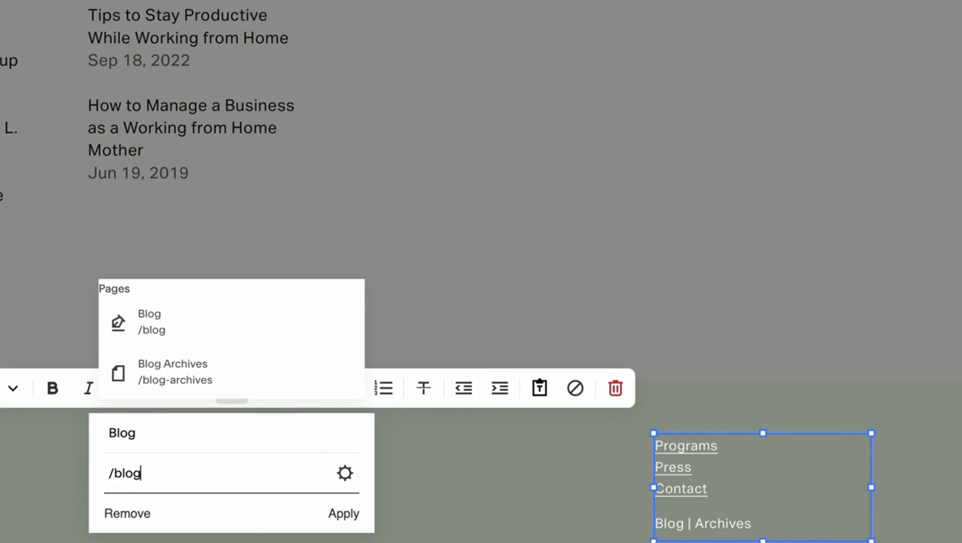
left_click(161, 323)
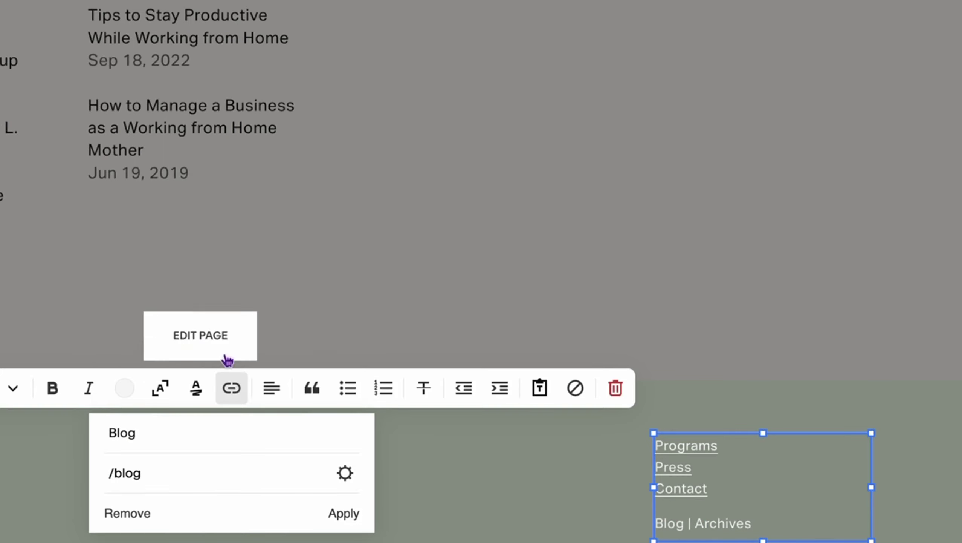
left_click(343, 513)
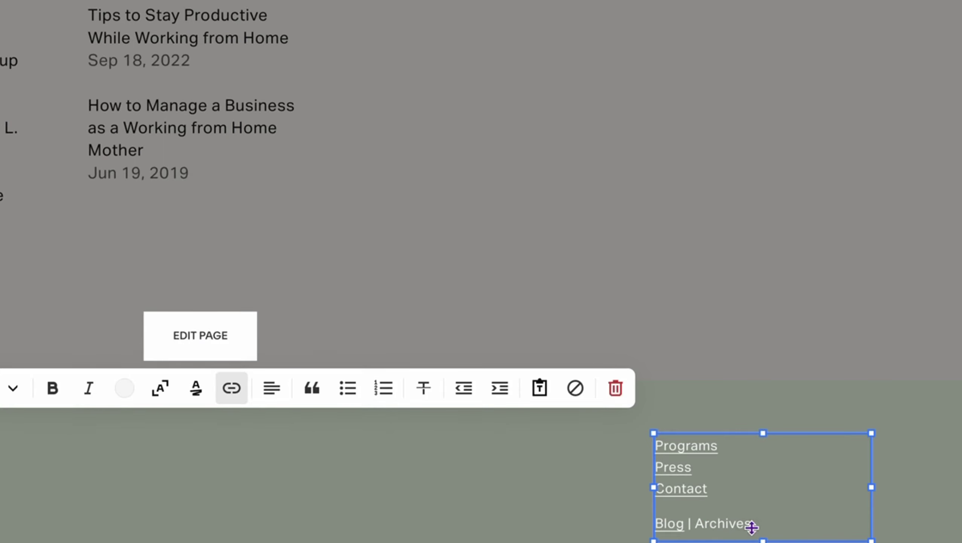
Step: Link the word Archives in the footer to /blog-archives
left_click_drag(752, 526, 696, 525)
left_click(231, 391)
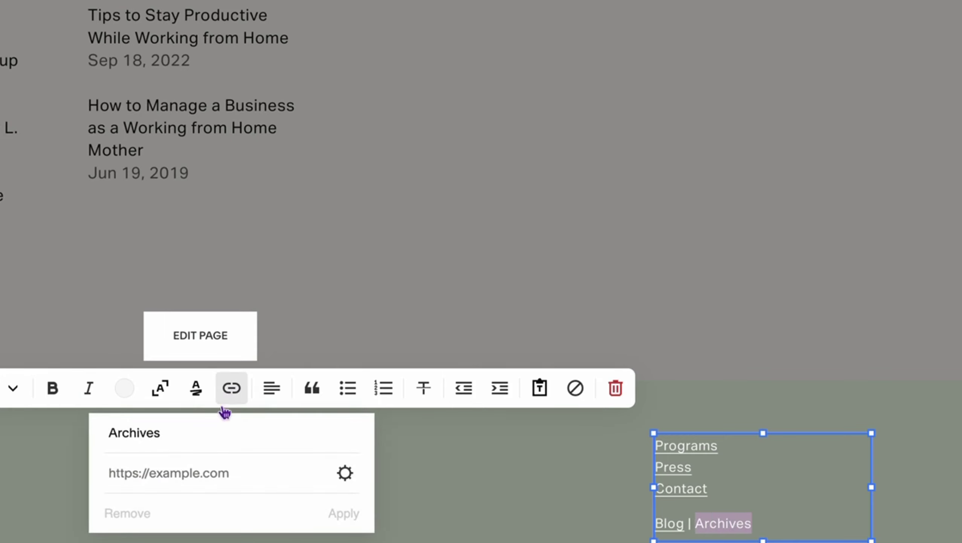
left_click(182, 473)
type("/bl")
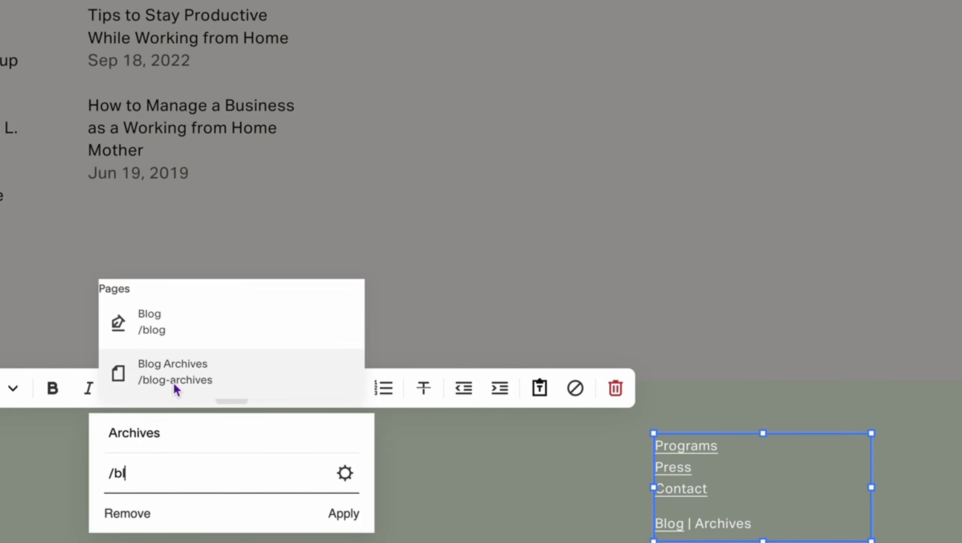
left_click(176, 388)
left_click(344, 513)
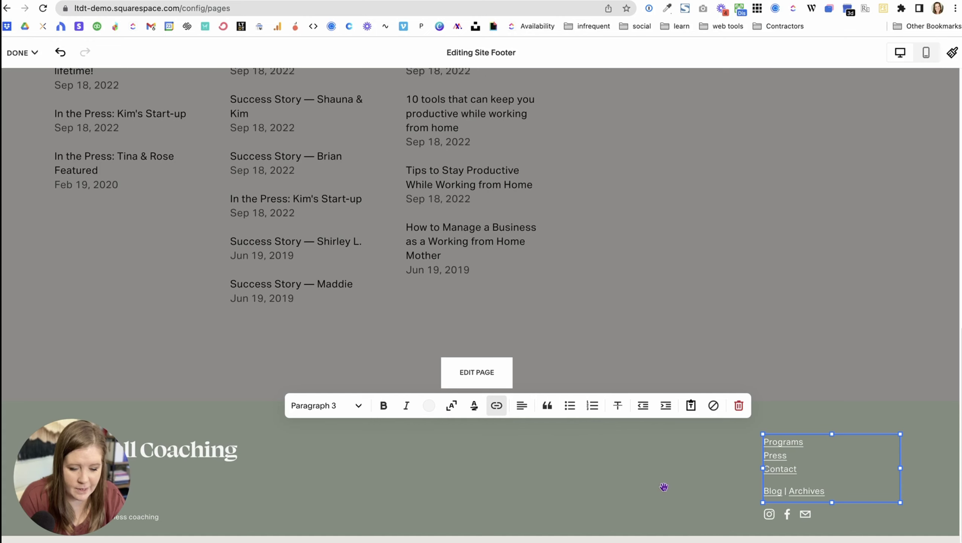
Step: Finish editing the footer text and save the changes
left_click(691, 480)
left_click(20, 53)
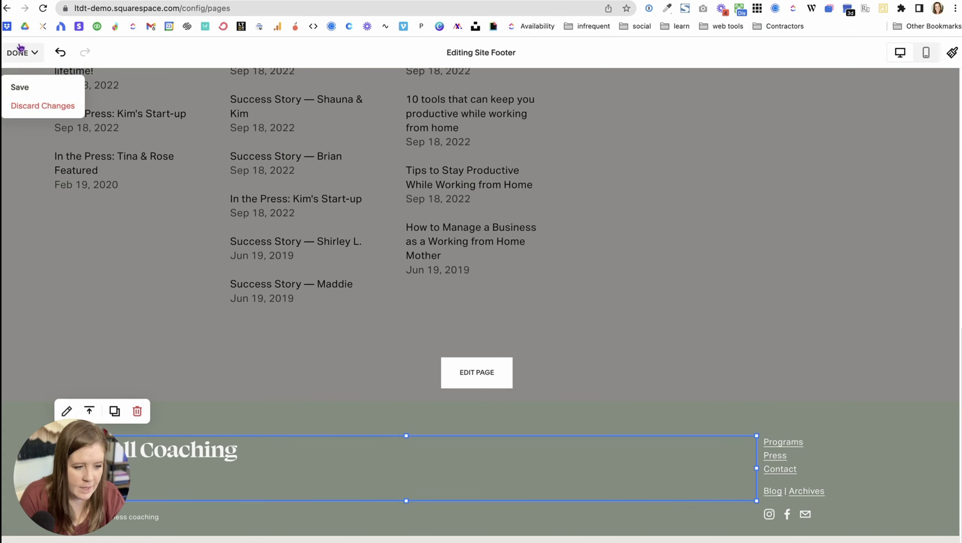
left_click(19, 87)
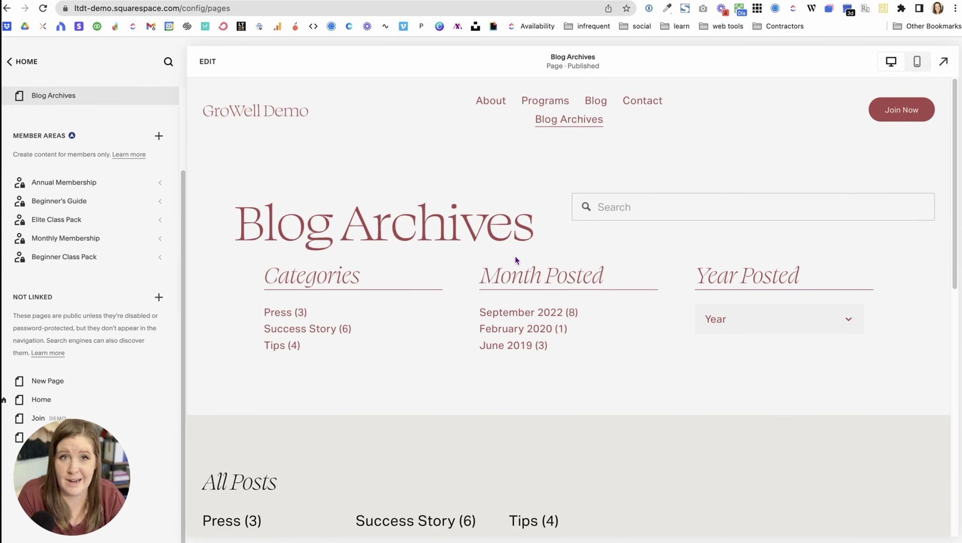
Step: Confirm the footer Blog link reaches the blog, and try its Year filter and search field
scroll(636, 407, "down", 10)
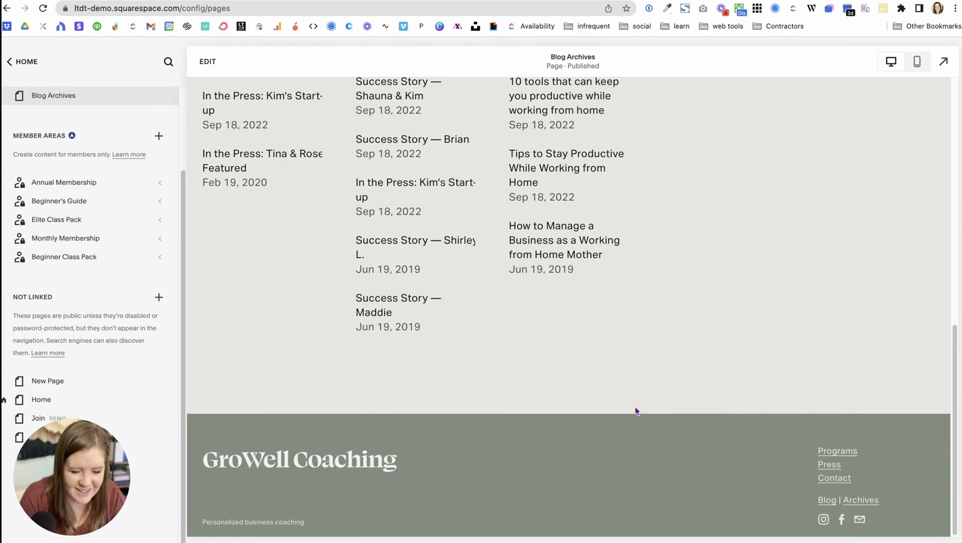
left_click(828, 499)
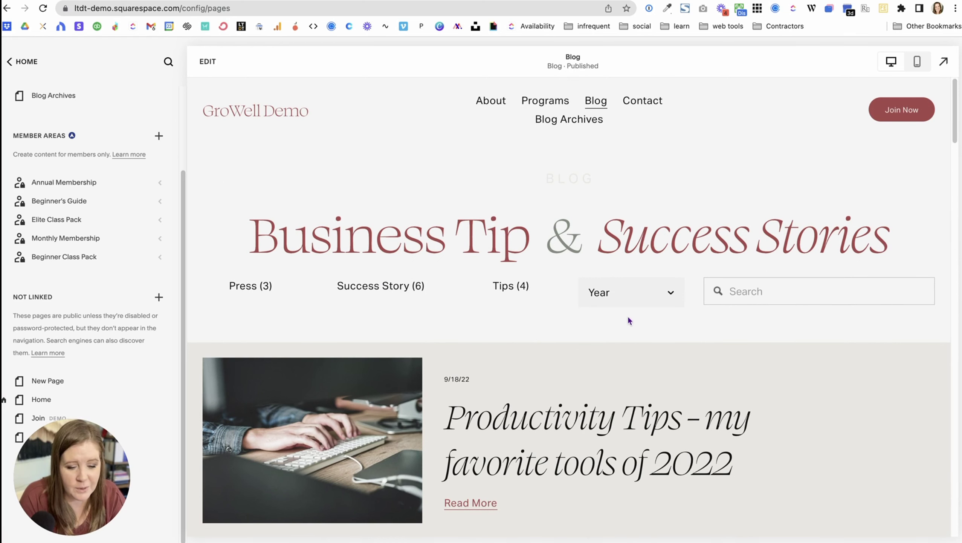
left_click(669, 292)
left_click(732, 291)
scroll(692, 334, "down", 20)
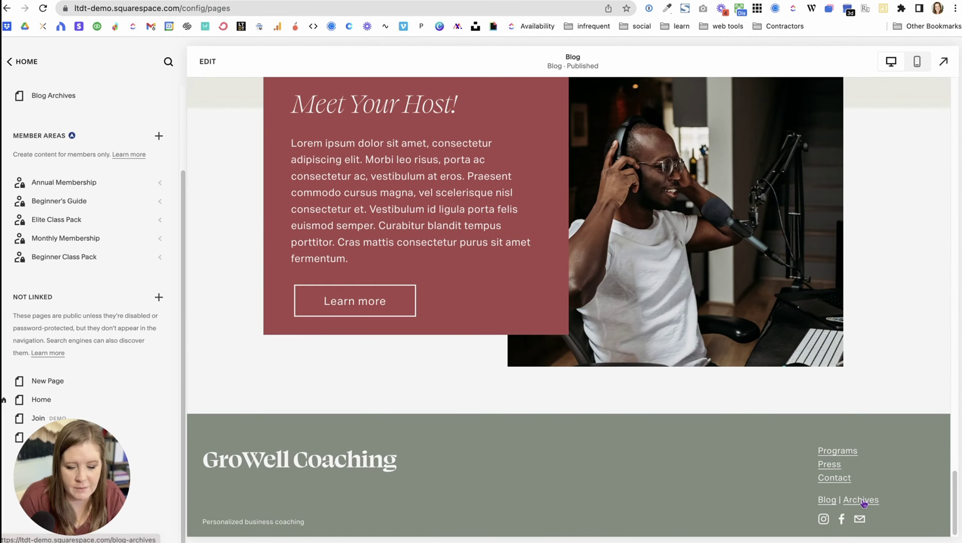
Step: Confirm the footer Archives link reaches Blog Archives, then open Launch the Damn Thing in a new tab
left_click(863, 502)
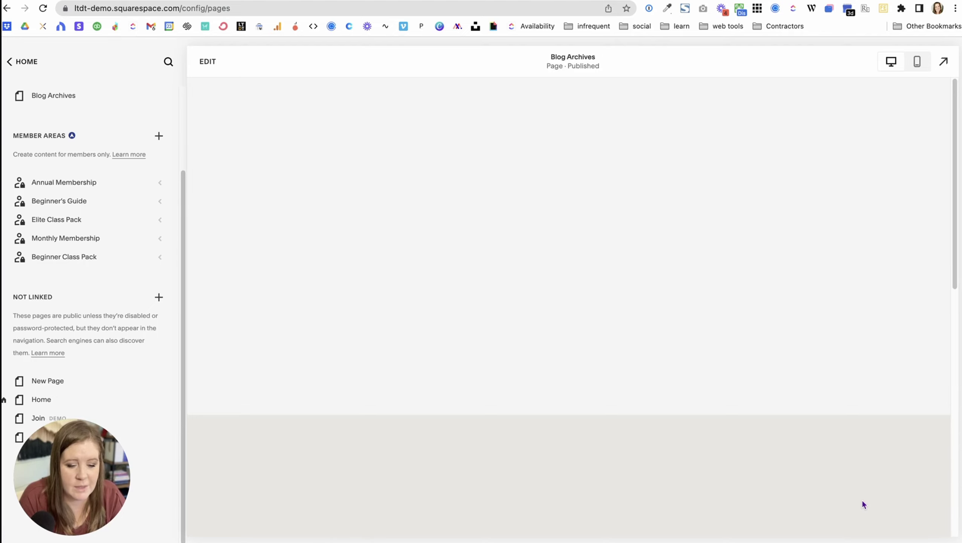
scroll(737, 460, "down", 10)
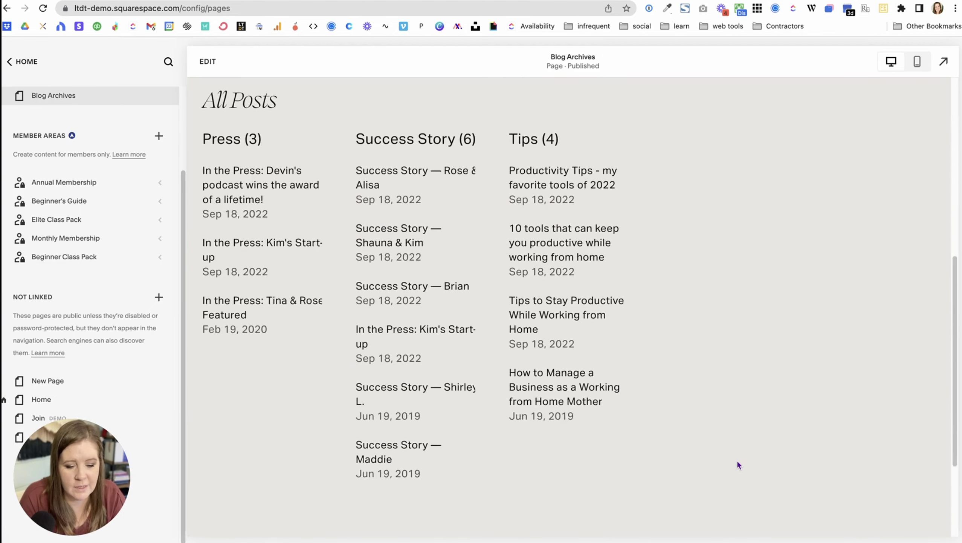
scroll(737, 460, "down", 4)
scroll(736, 460, "up", 15)
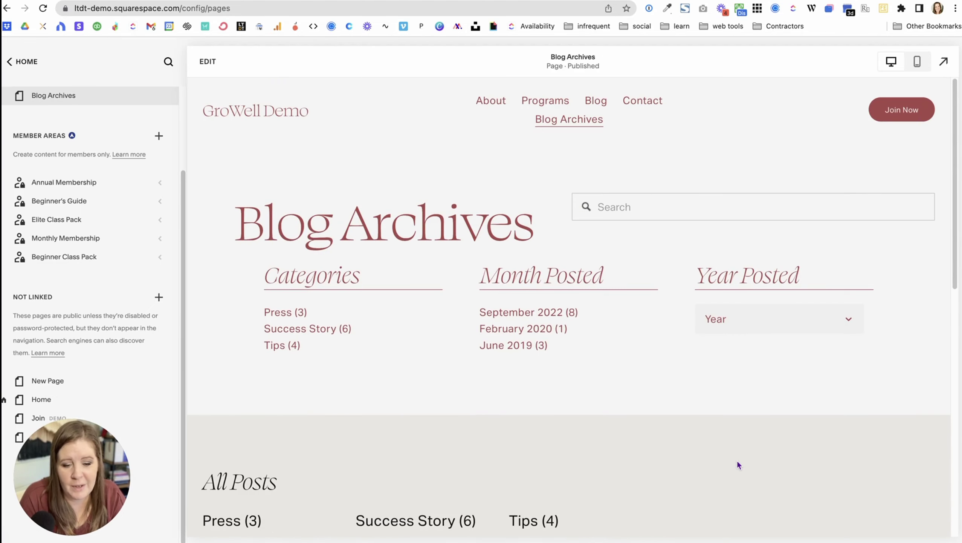
key("super+t")
left_click(241, 26)
Step: Scroll the Launch the Damn Thing post grid down to its last row and the 1–11 pagination
scroll(290, 211, "down", 3)
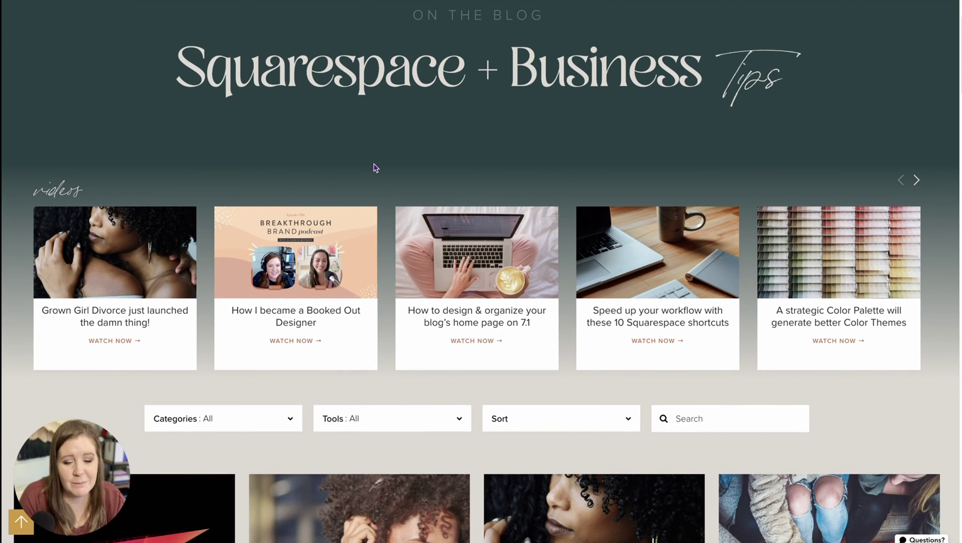
scroll(370, 380, "down", 6)
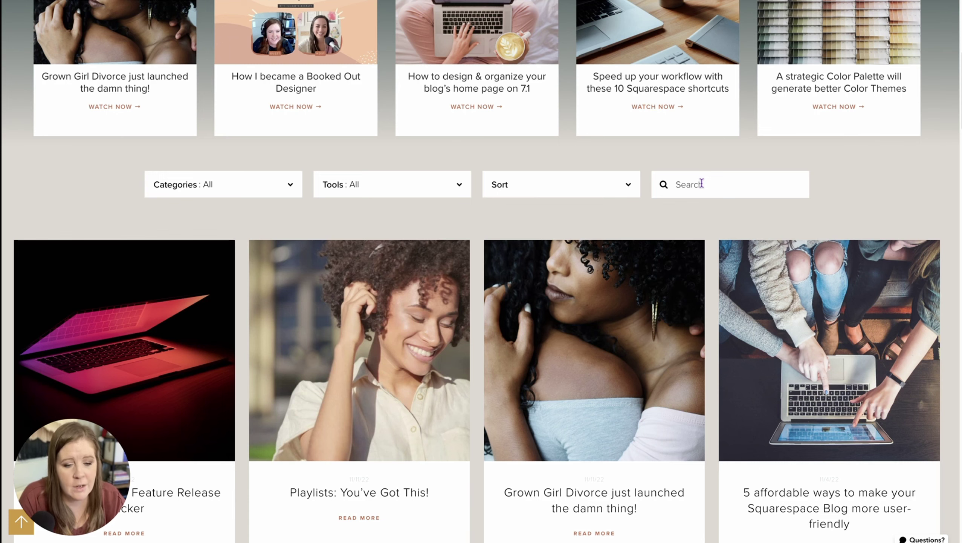
scroll(682, 191, "down", 9)
scroll(410, 264, "up", 12)
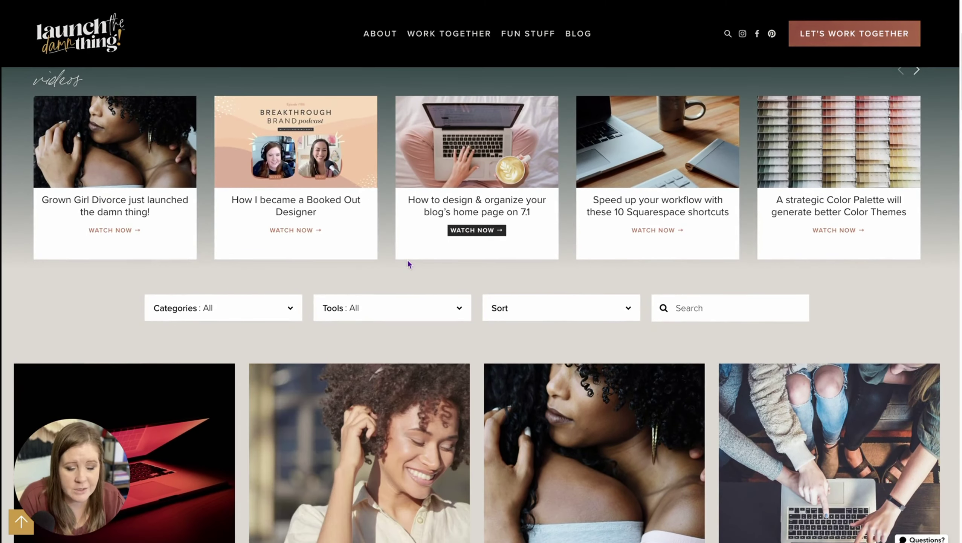
scroll(409, 264, "up", 5)
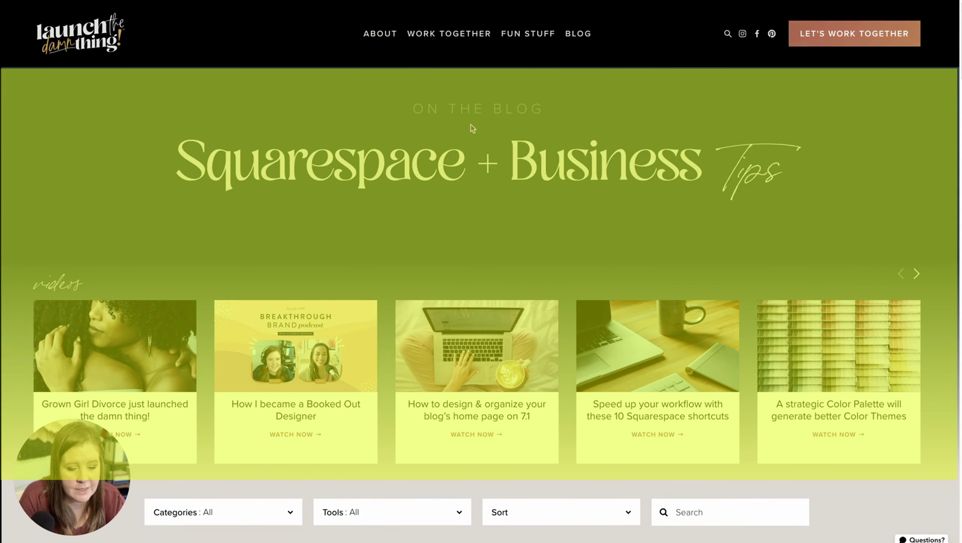
scroll(518, 394, "down", 8)
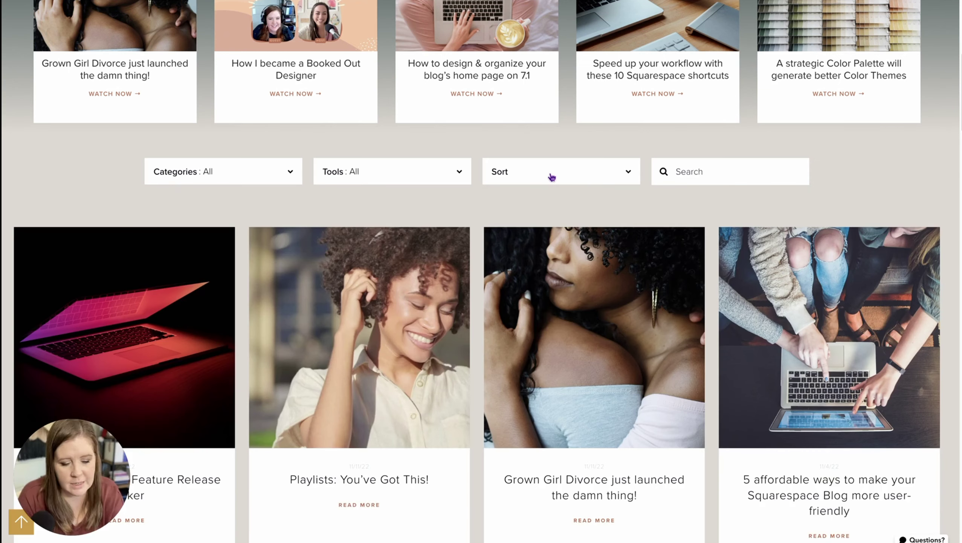
scroll(552, 177, "down", 3)
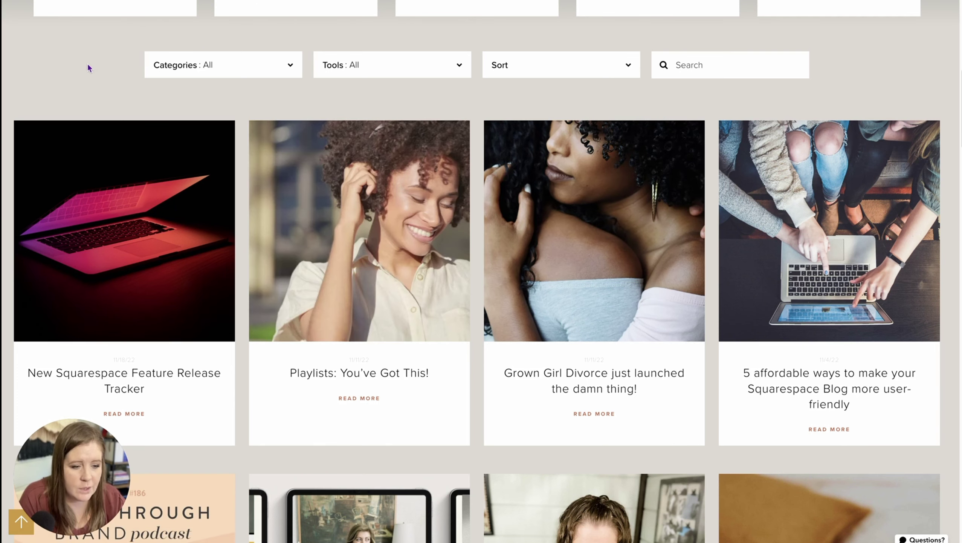
scroll(89, 67, "down", 2)
scroll(171, 255, "down", 3)
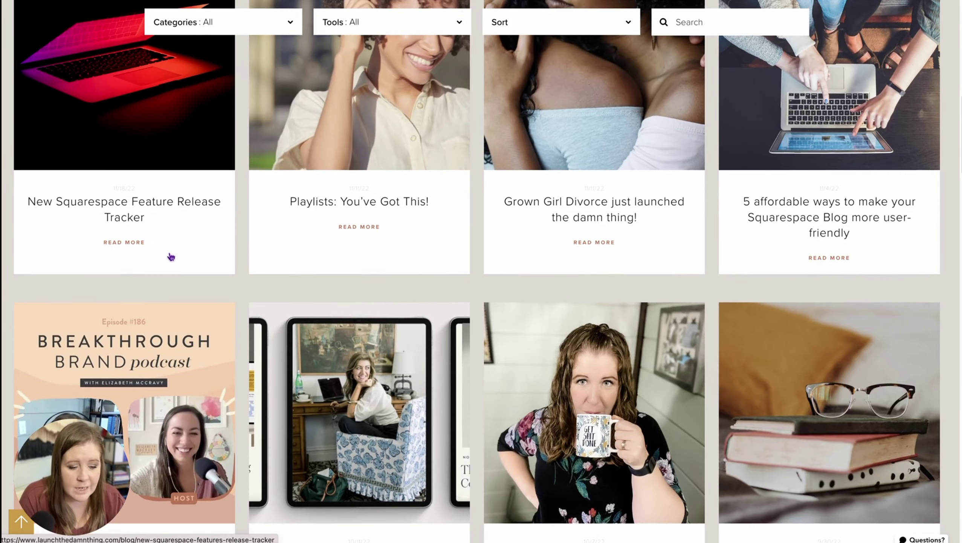
scroll(171, 257, "down", 20)
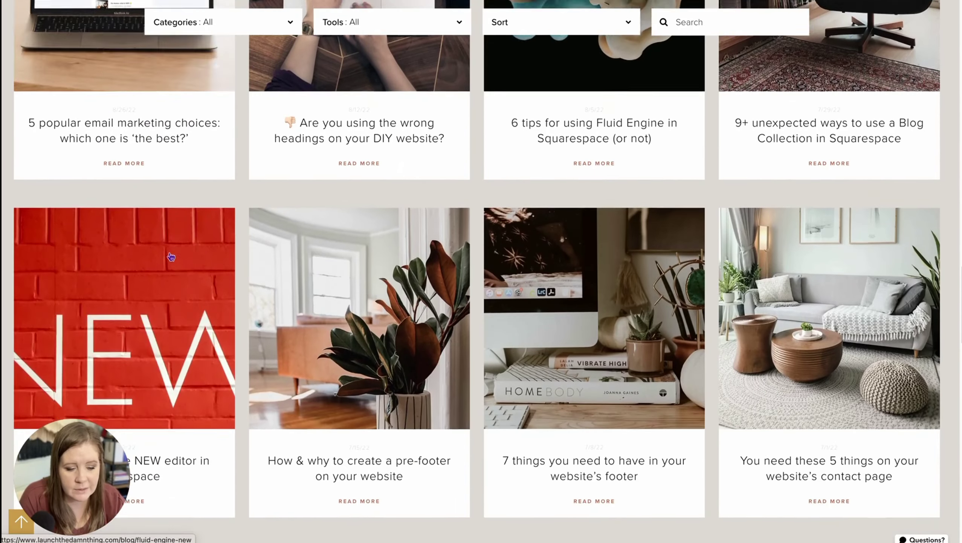
scroll(172, 257, "down", 6)
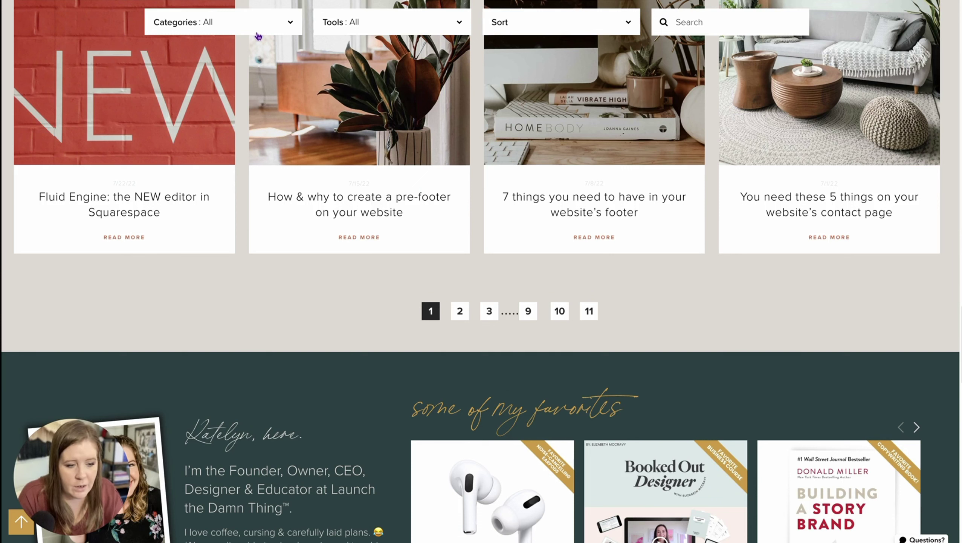
left_click(359, 27)
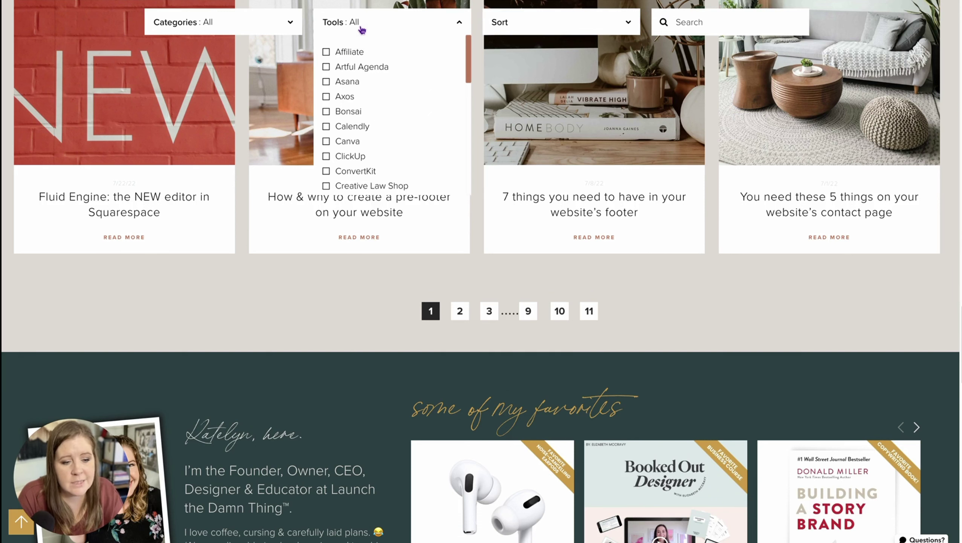
scroll(388, 149, "down", 10)
scroll(387, 152, "up", 10)
left_click(394, 19)
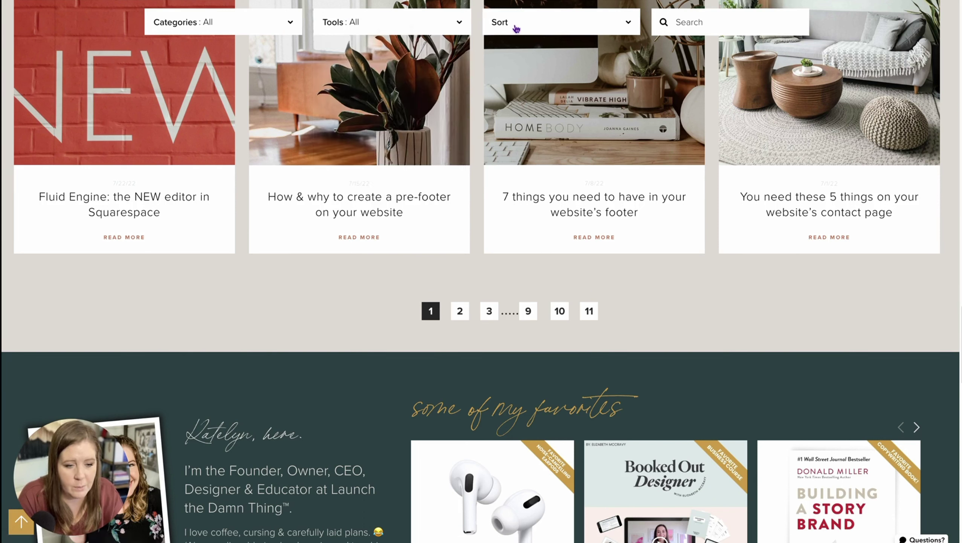
left_click(534, 23)
left_click(563, 23)
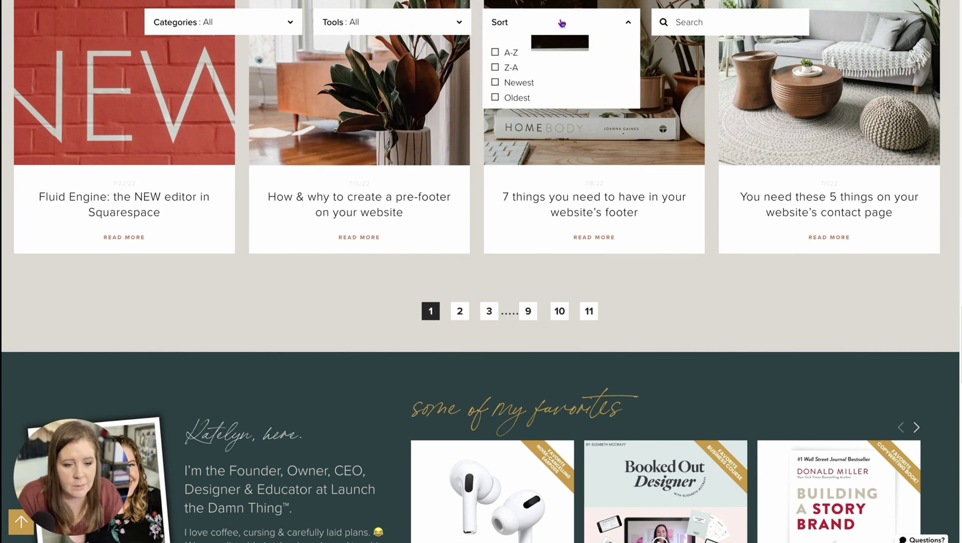
left_click(599, 24)
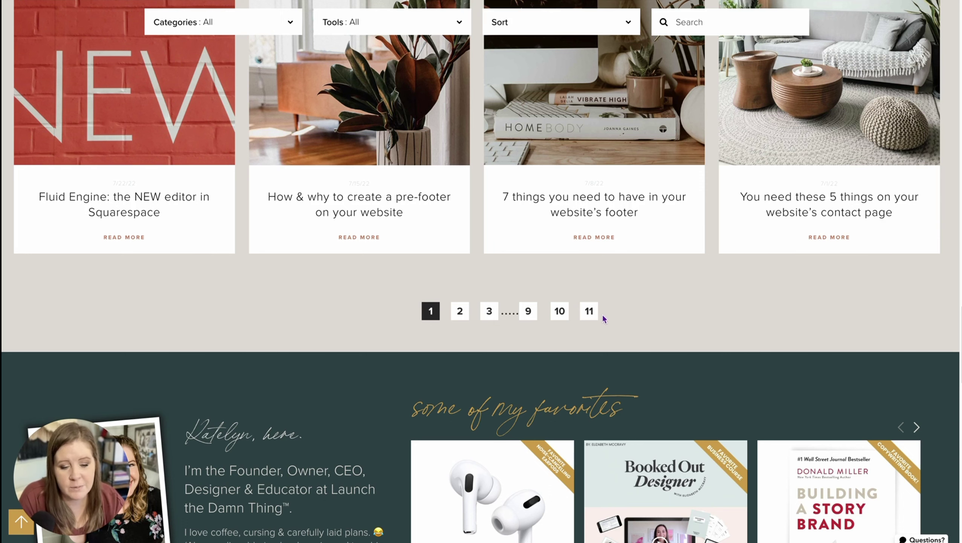
scroll(359, 304, "up", 3)
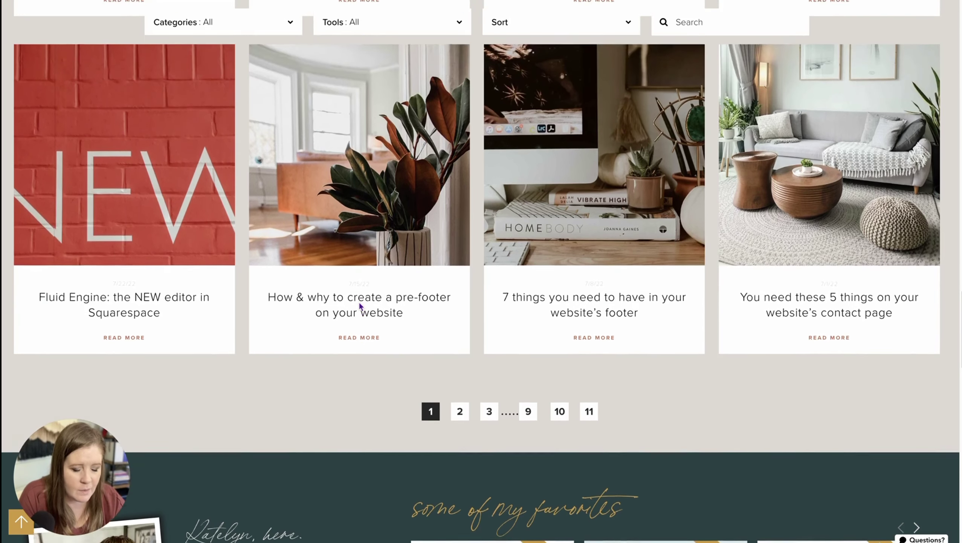
Step: Open LTDT's footer ARCHIVES link and scroll down to the category-columned All Posts section
scroll(360, 304, "down", 20)
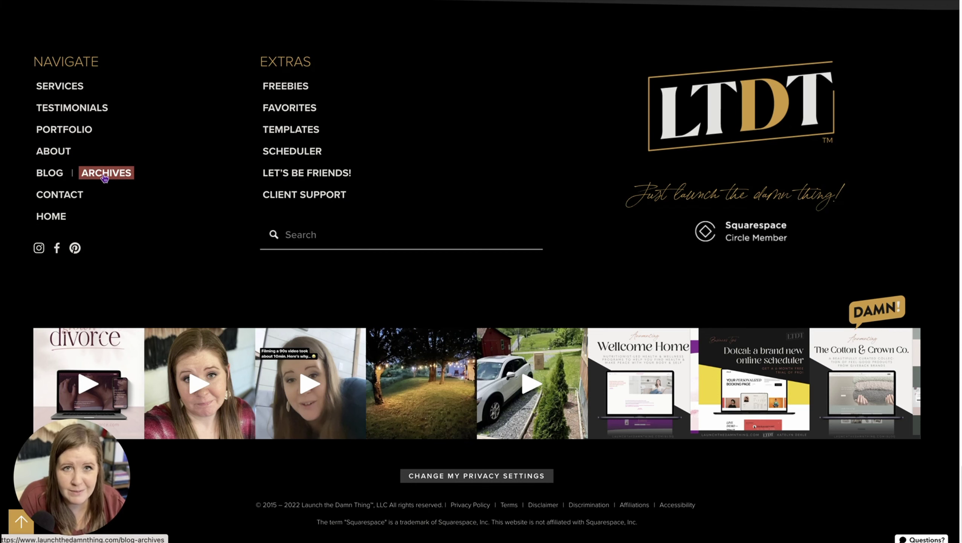
left_click(104, 174)
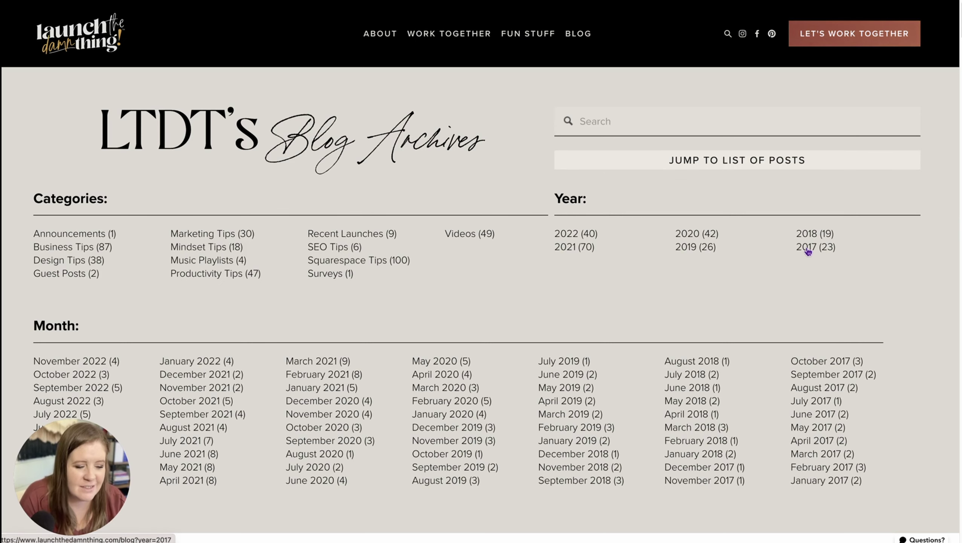
scroll(808, 251, "down", 4)
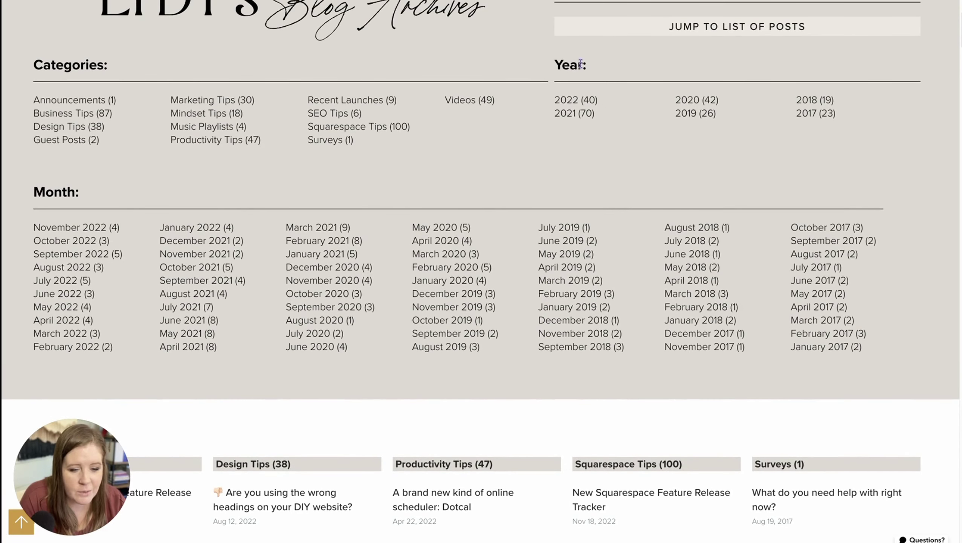
scroll(311, 281, "down", 9)
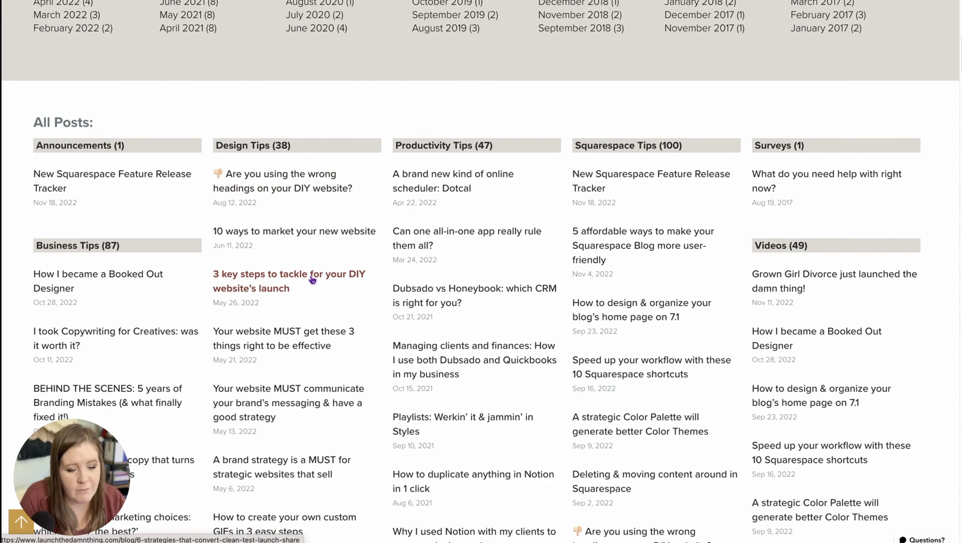
left_click_drag(229, 302, 271, 310)
left_click(243, 305)
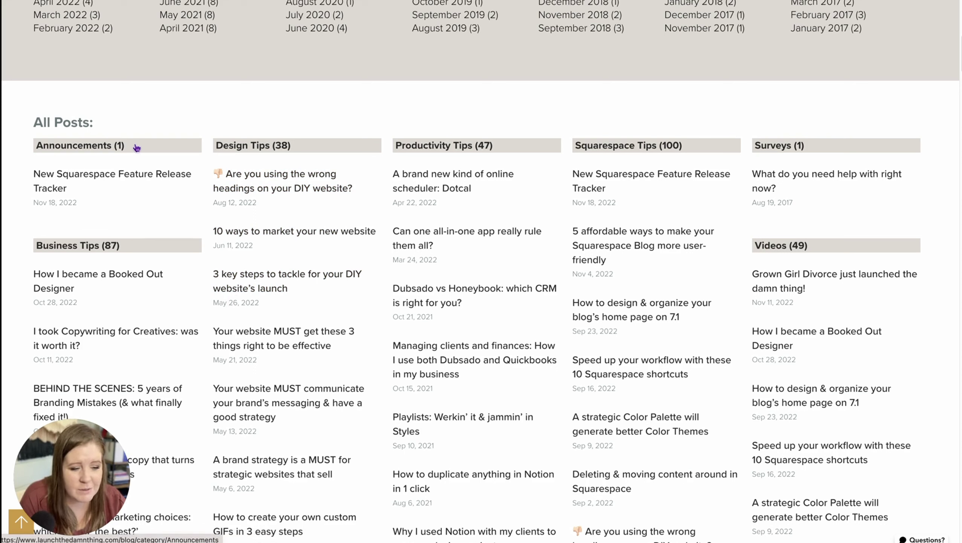
scroll(327, 260, "down", 20)
scroll(327, 263, "down", 20)
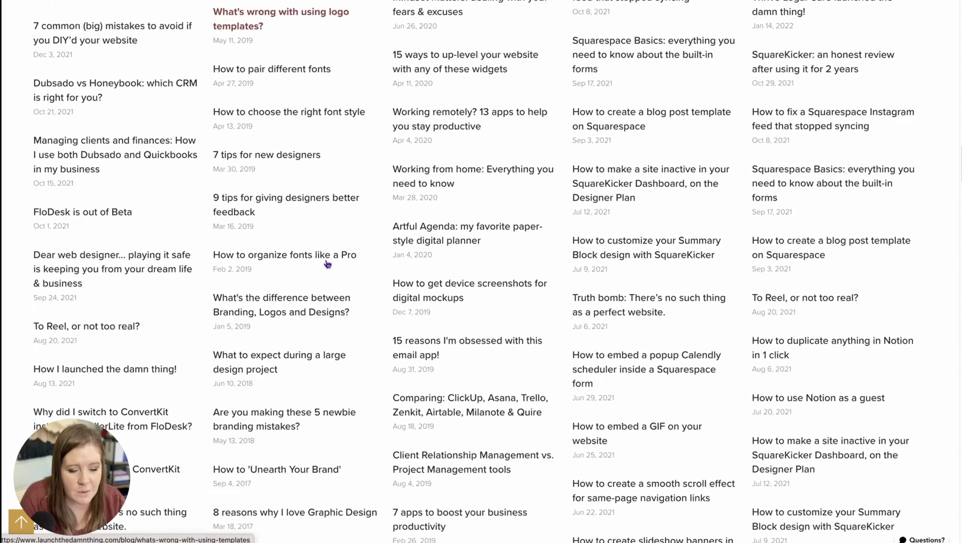
scroll(327, 263, "down", 5)
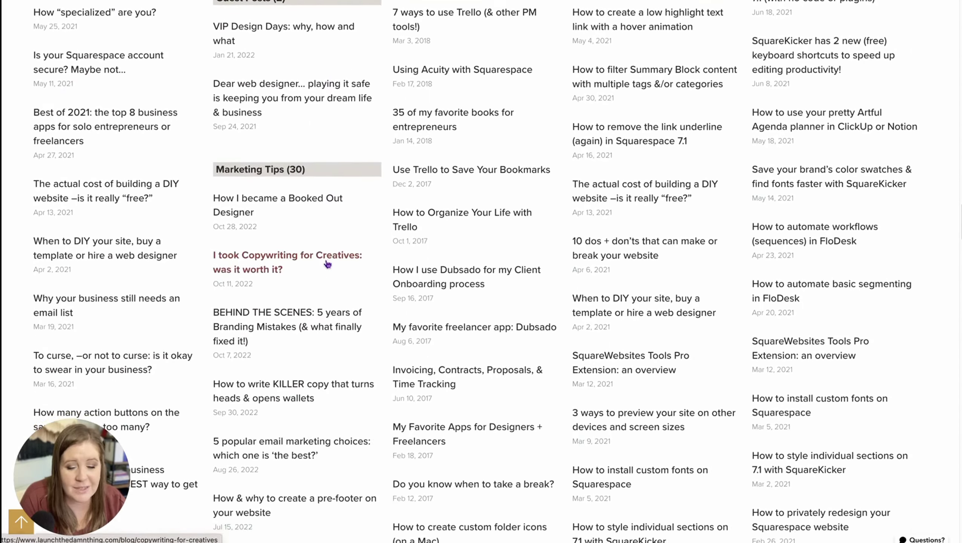
scroll(328, 264, "up", 20)
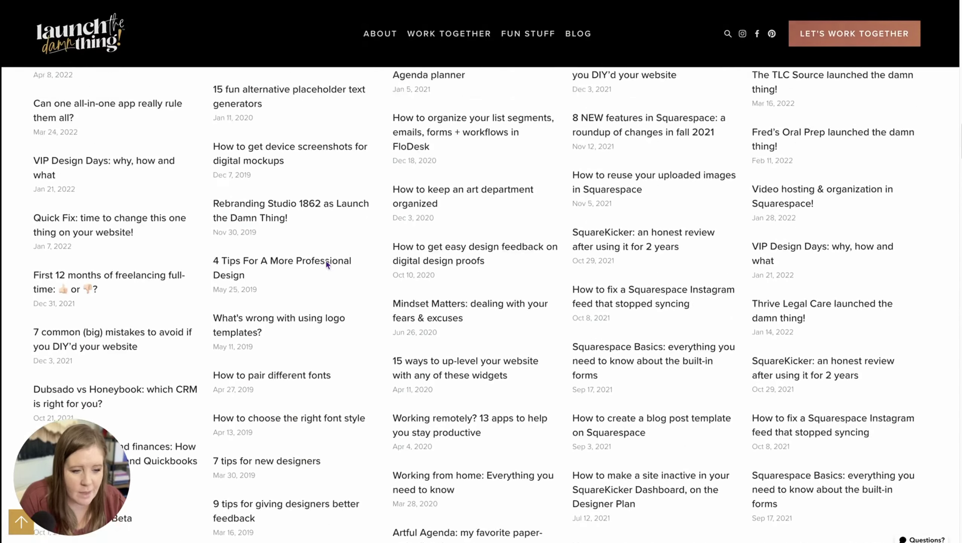
scroll(327, 264, "up", 3)
left_click_drag(32, 121, 115, 130)
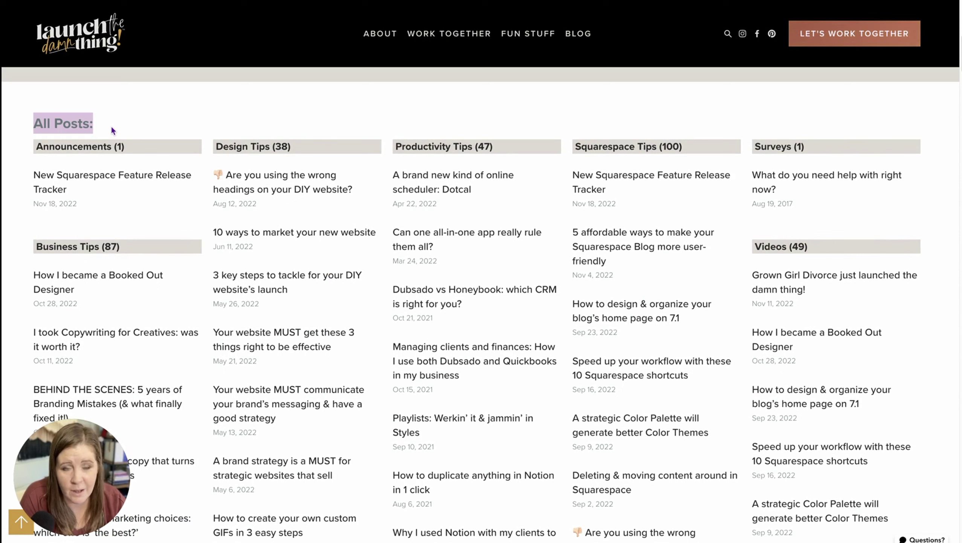
left_click(108, 122)
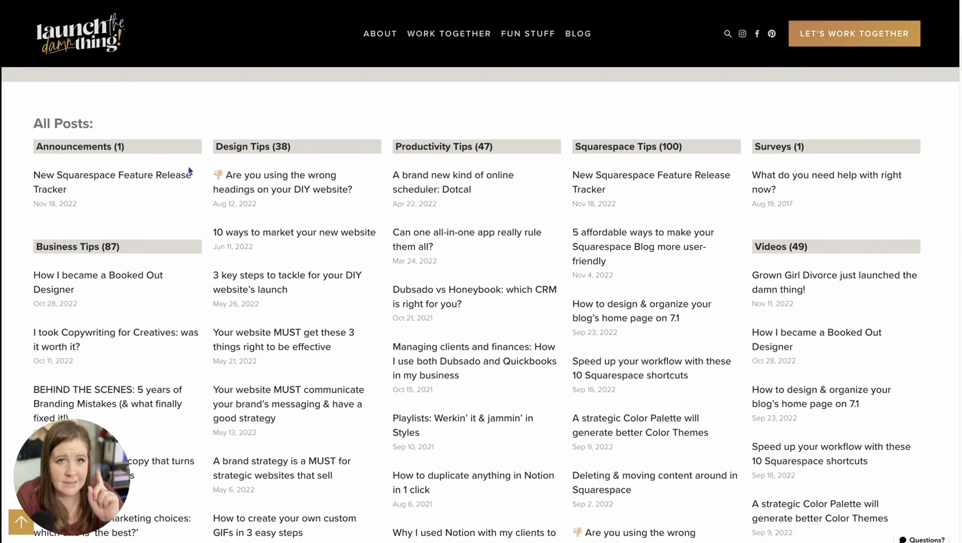
scroll(322, 190, "down", 1)
scroll(321, 190, "down", 20)
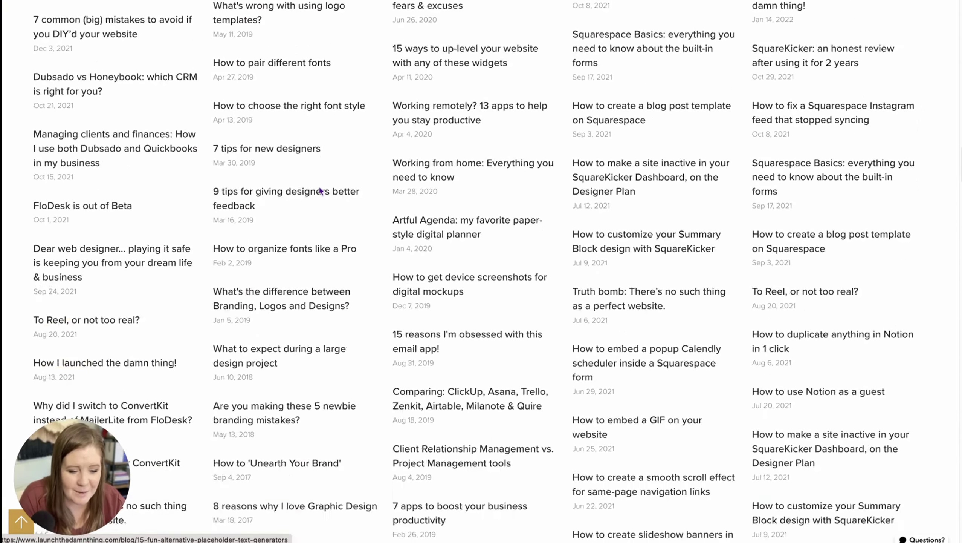
scroll(321, 191, "down", 20)
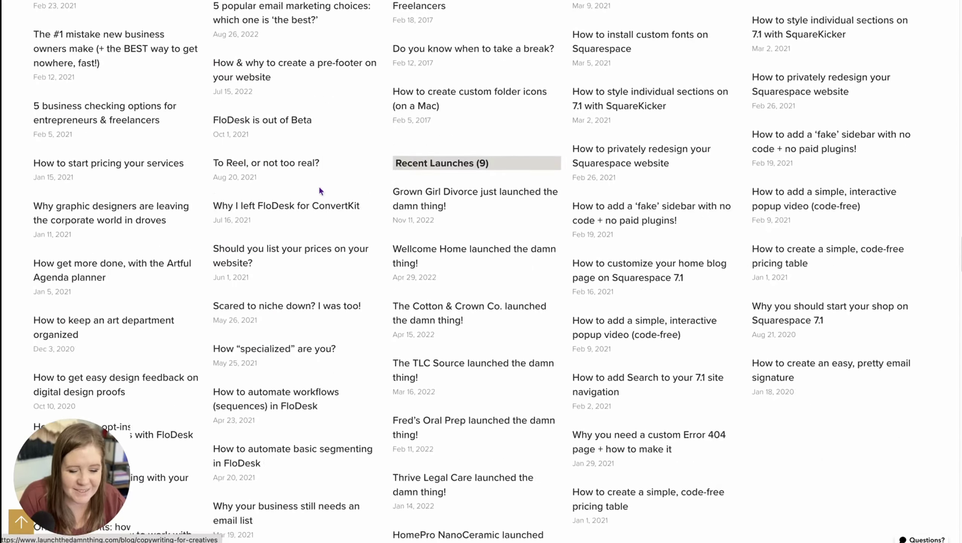
scroll(321, 191, "down", 20)
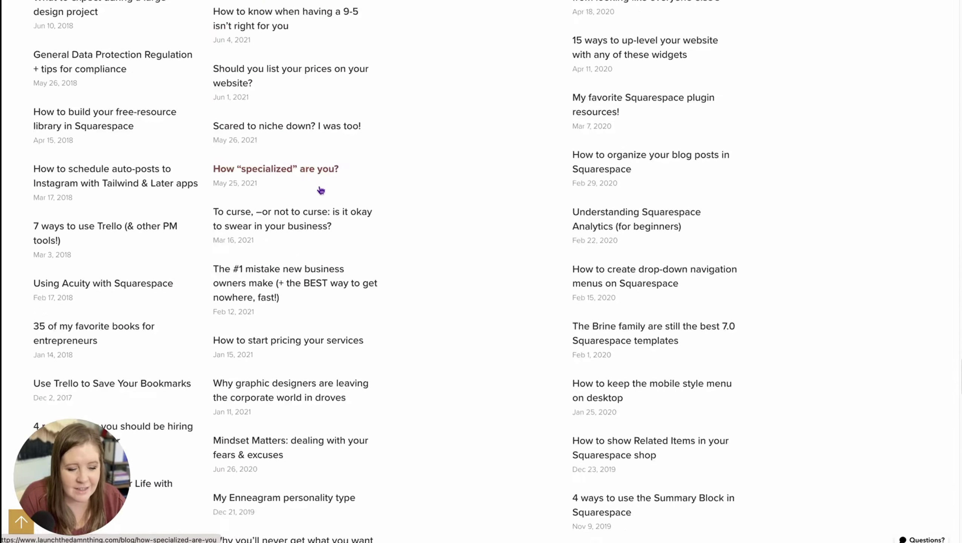
scroll(321, 191, "down", 20)
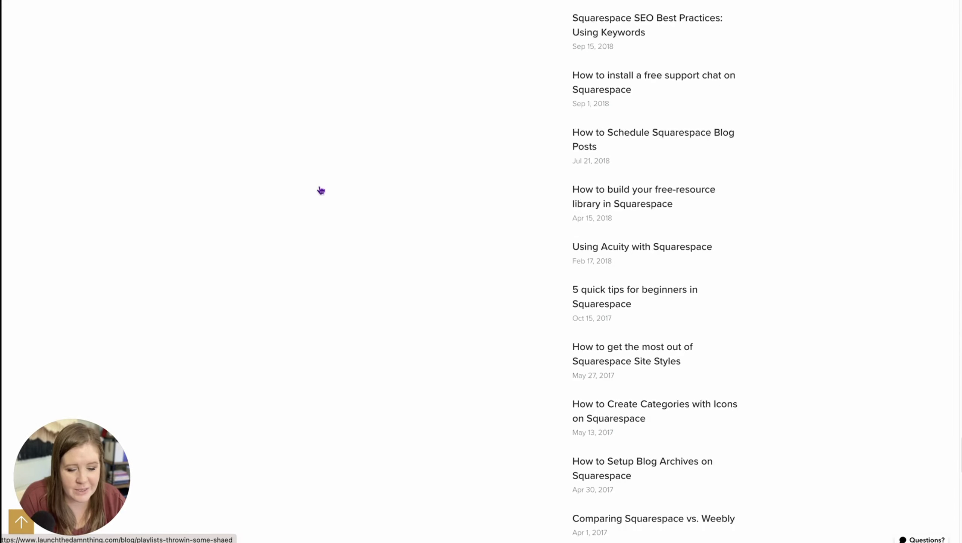
scroll(321, 191, "down", 10)
scroll(361, 150, "up", 20)
scroll(363, 151, "up", 15)
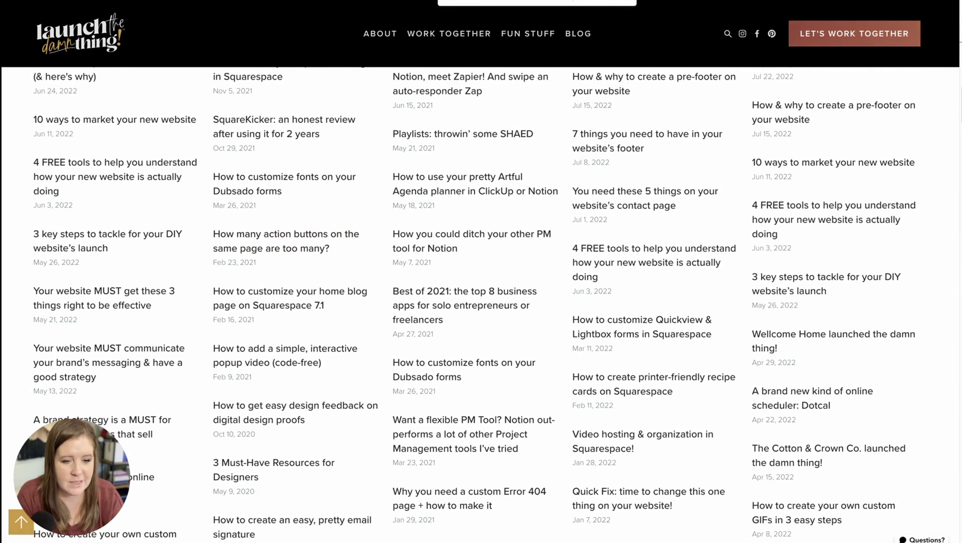
Step: Find 'squarespace' on the archive page, matching the Squarespace Tips (100) category first
mouse_move(504, 5)
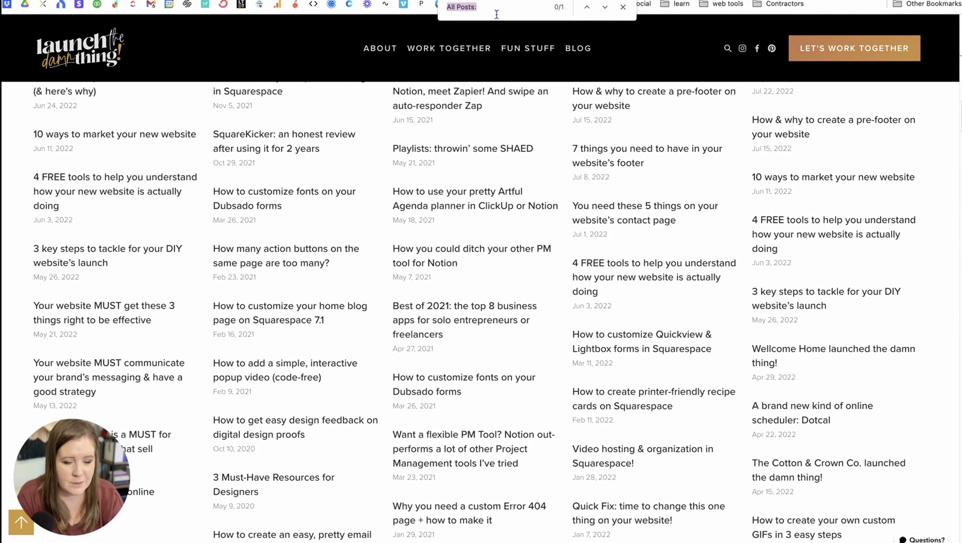
type("uare")
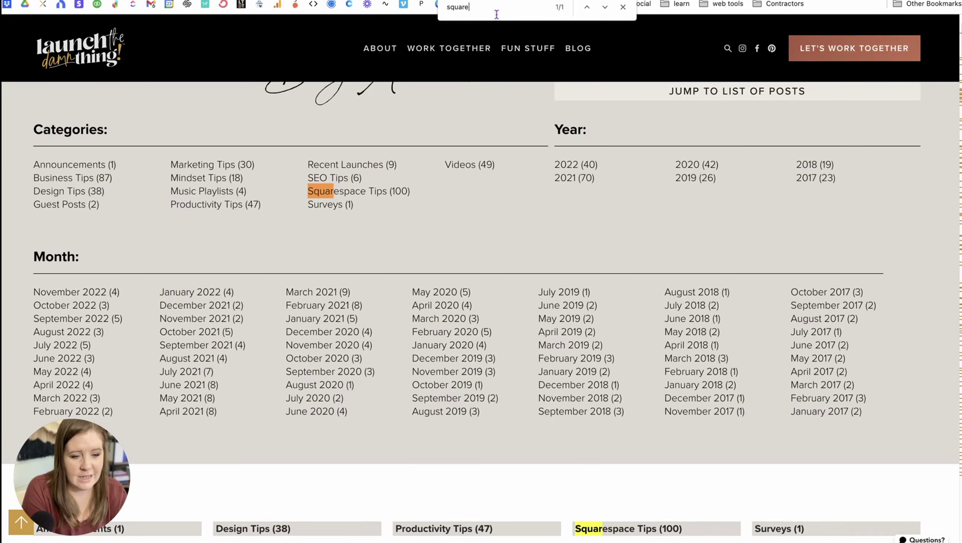
type("space")
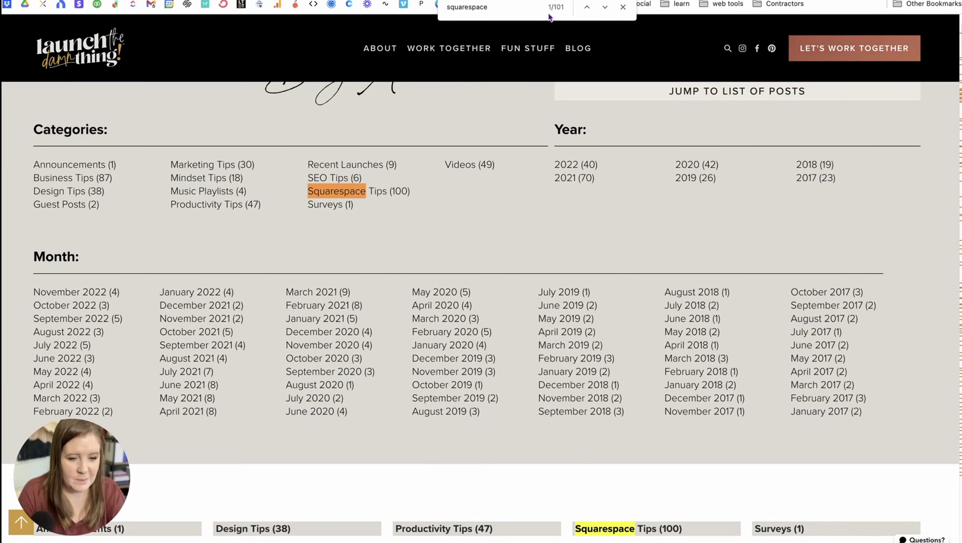